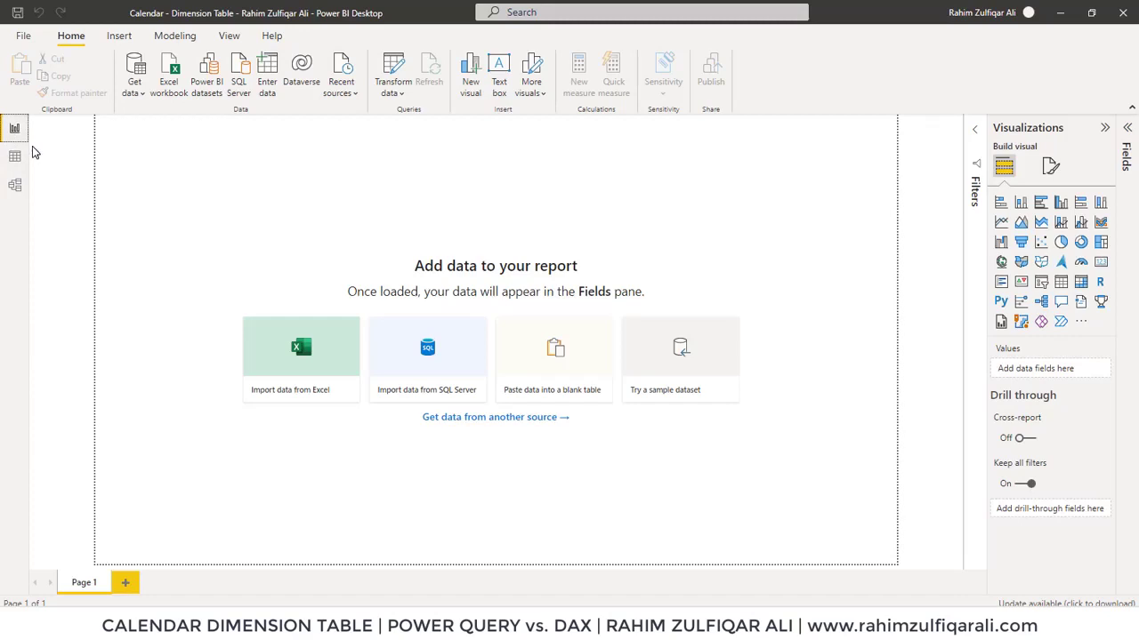
# Browse the data and model views, and return to the report view
pyautogui.click(14, 158)
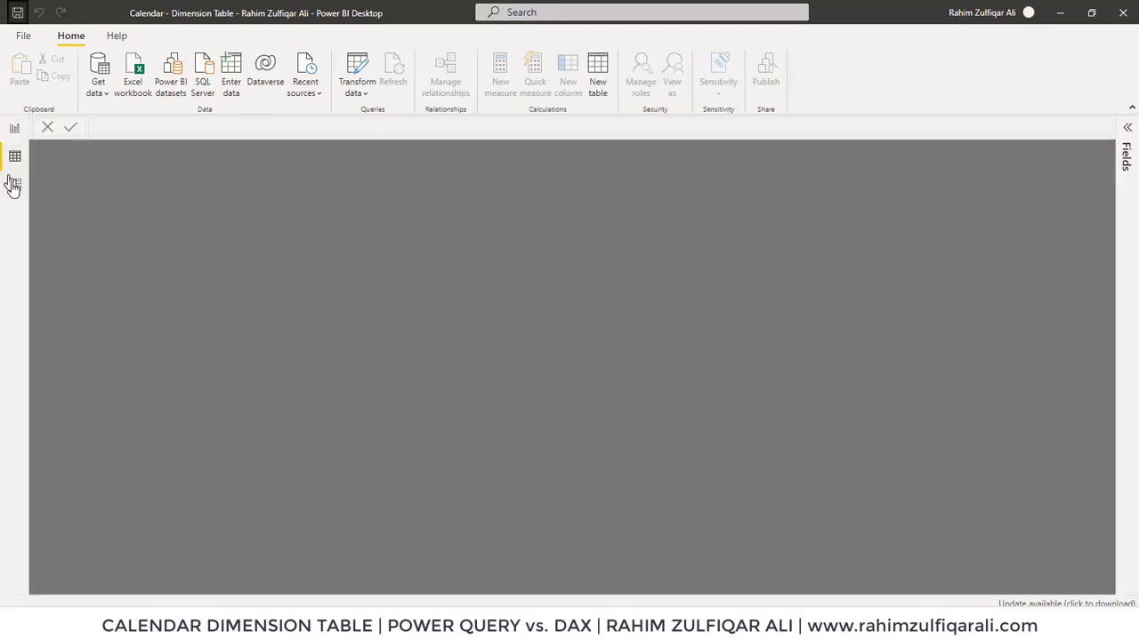
pyautogui.click(13, 185)
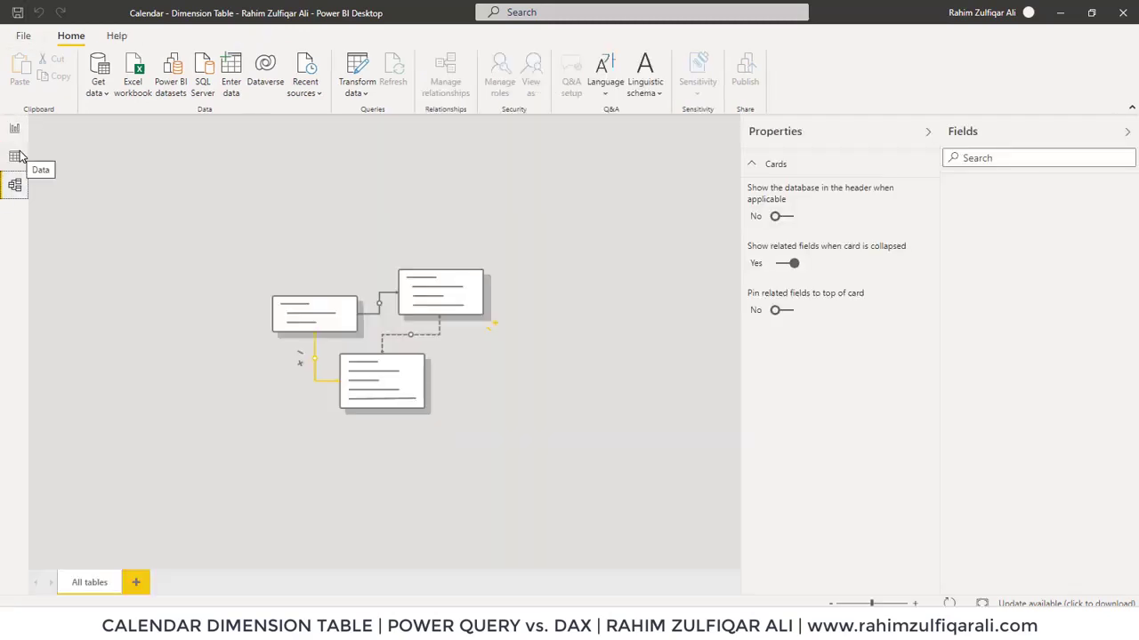
pyautogui.click(15, 157)
pyautogui.click(14, 130)
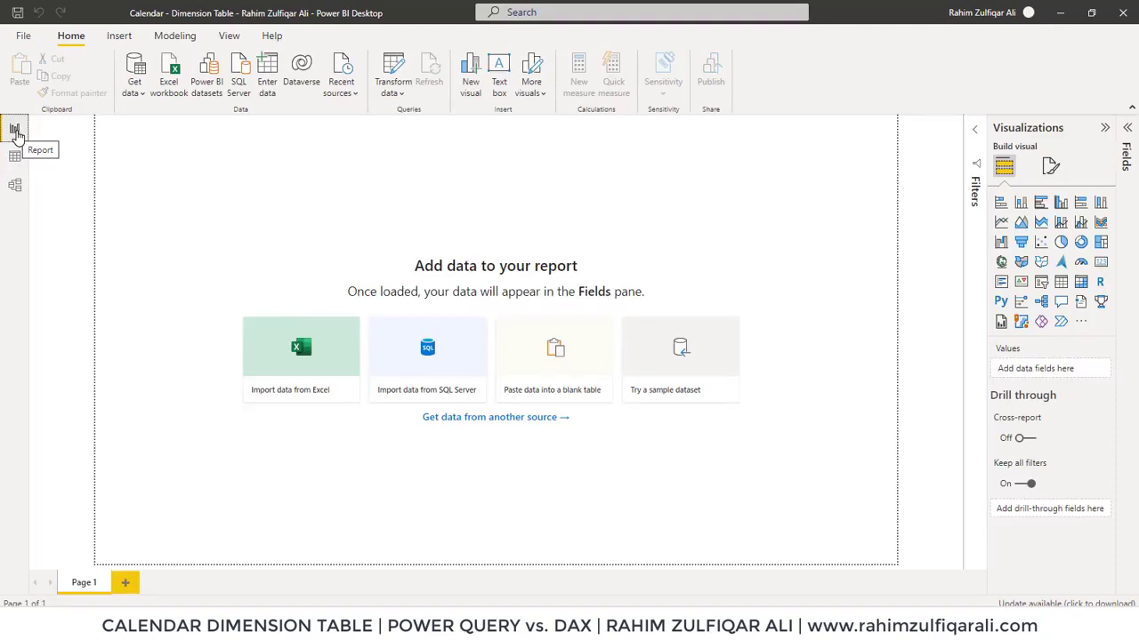
# Open the Power Query Editor and create a new parameter named StartDate
pyautogui.click(397, 98)
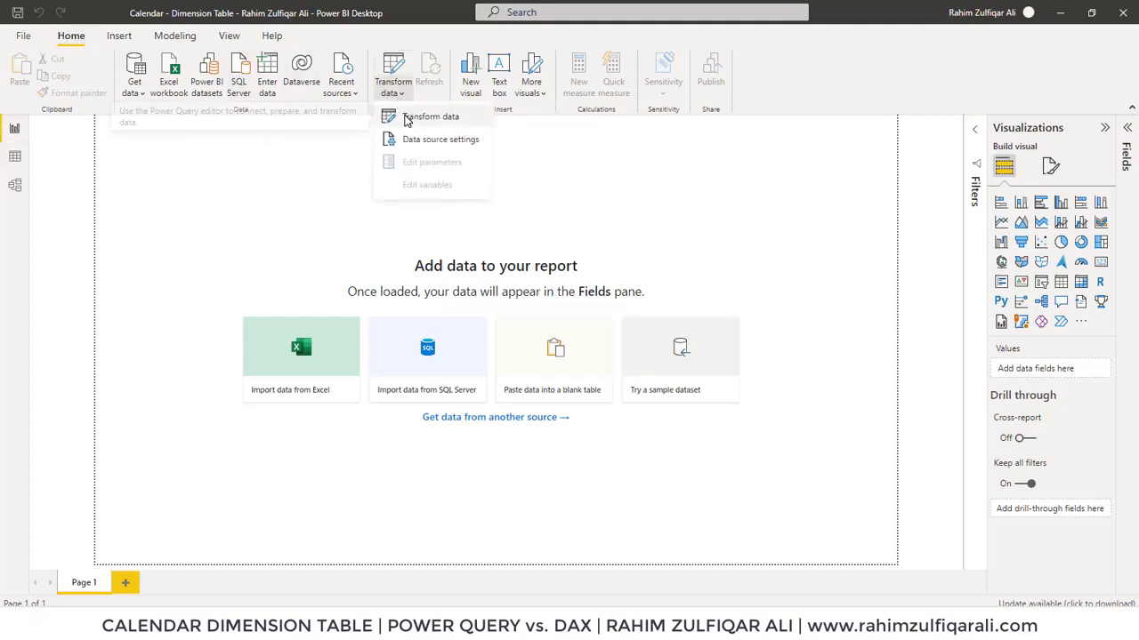
pyautogui.click(406, 116)
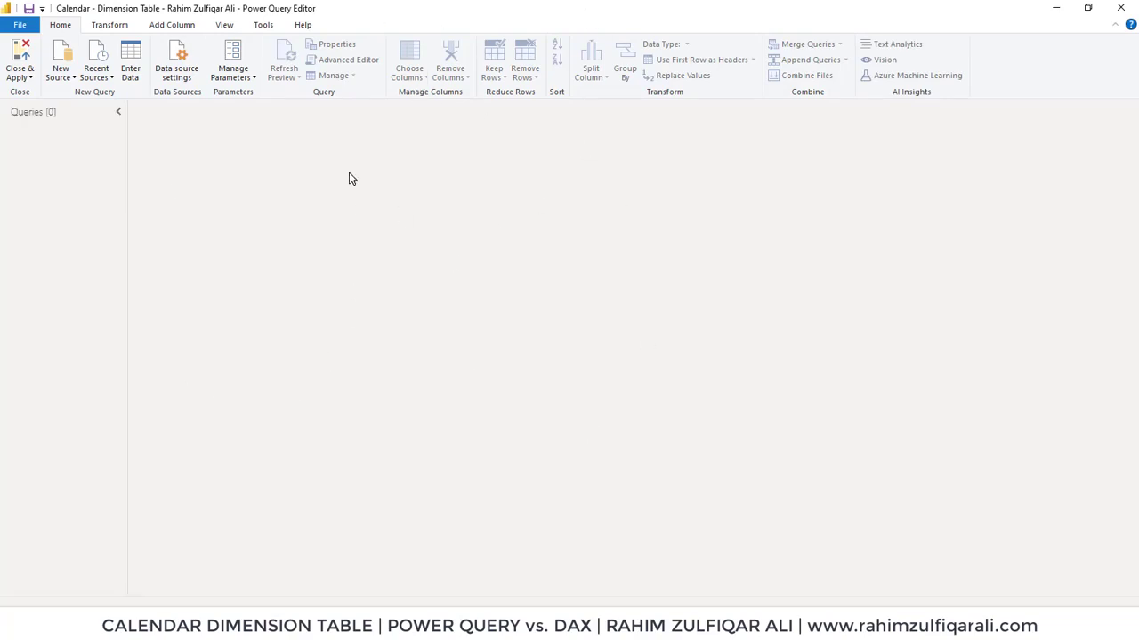
pyautogui.click(246, 82)
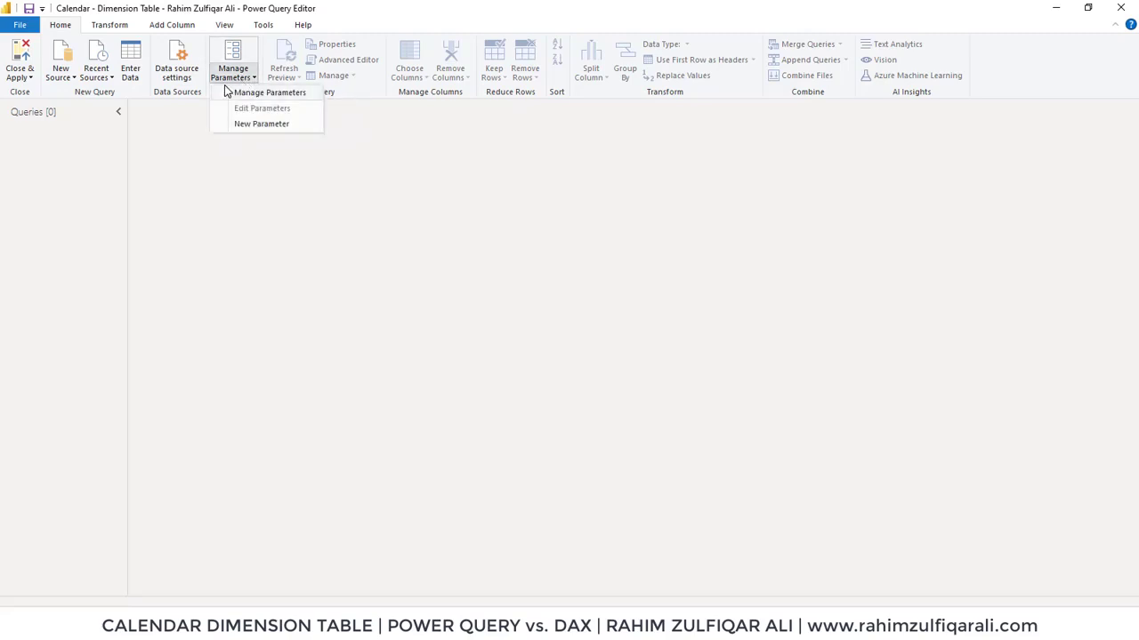
pyautogui.click(254, 126)
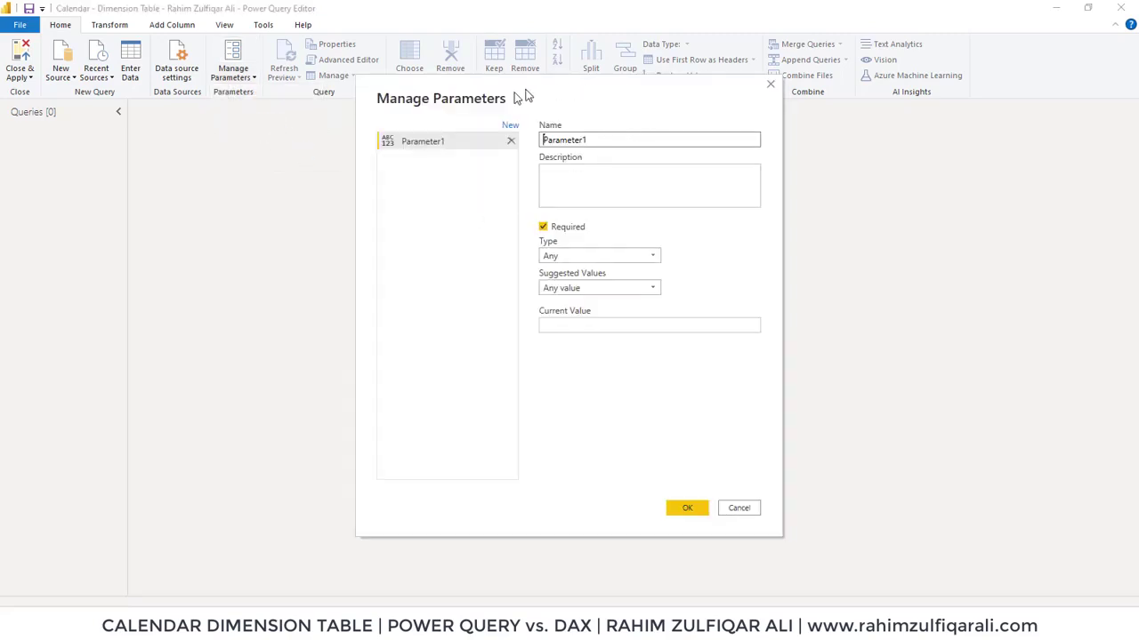
pyautogui.doubleClick(582, 140)
pyautogui.write('Start')
pyautogui.press('BackSpace')
pyautogui.press('BackSpace')
pyautogui.write('rtDate')
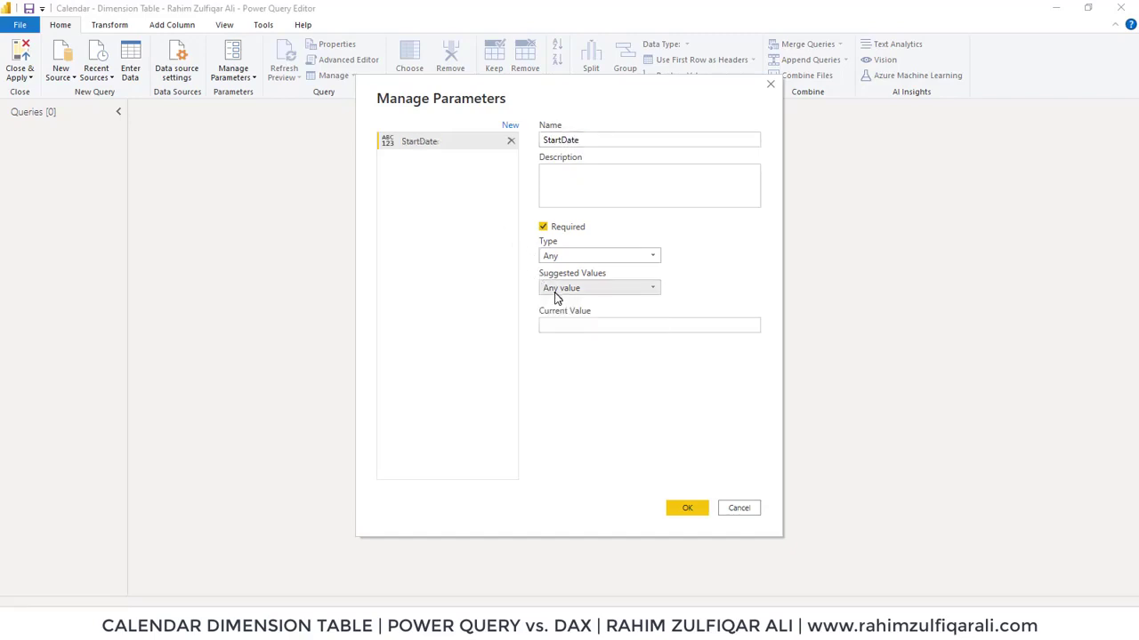
# Set the StartDate parameter's type to Date and its current value to 1/1/2021, and confirm
pyautogui.click(557, 258)
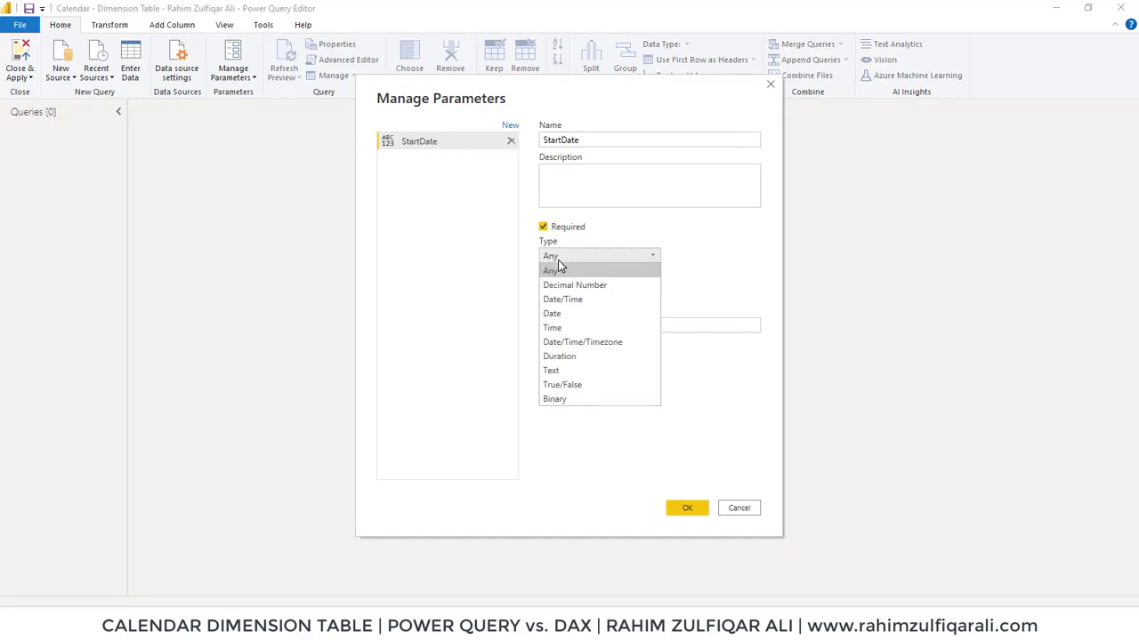
pyautogui.click(559, 315)
pyautogui.click(570, 325)
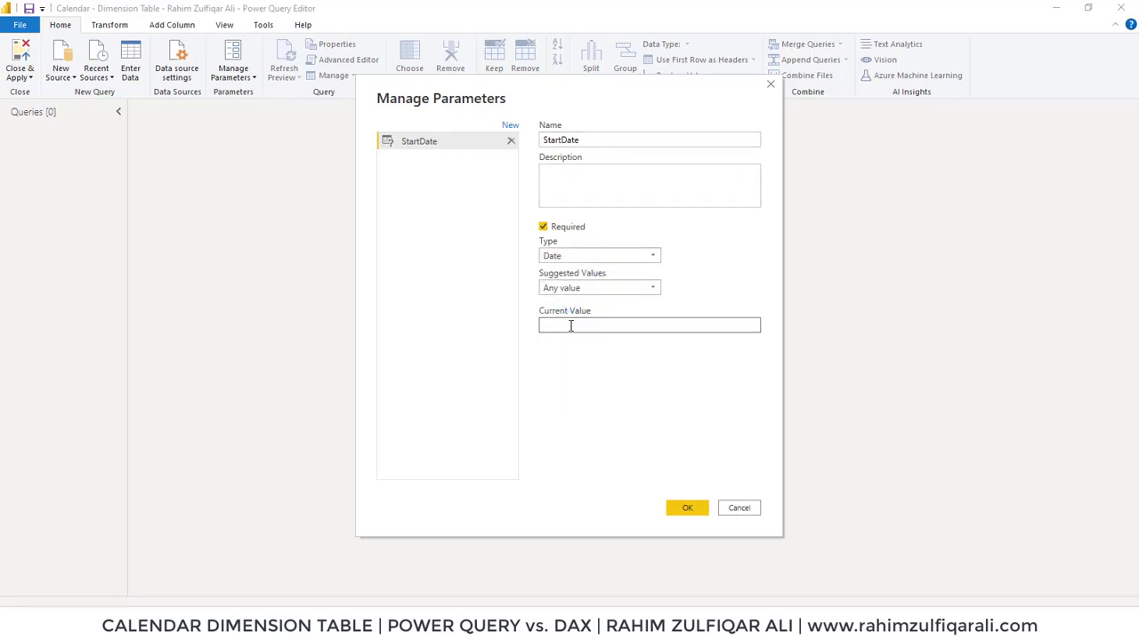
pyautogui.write('1/1/')
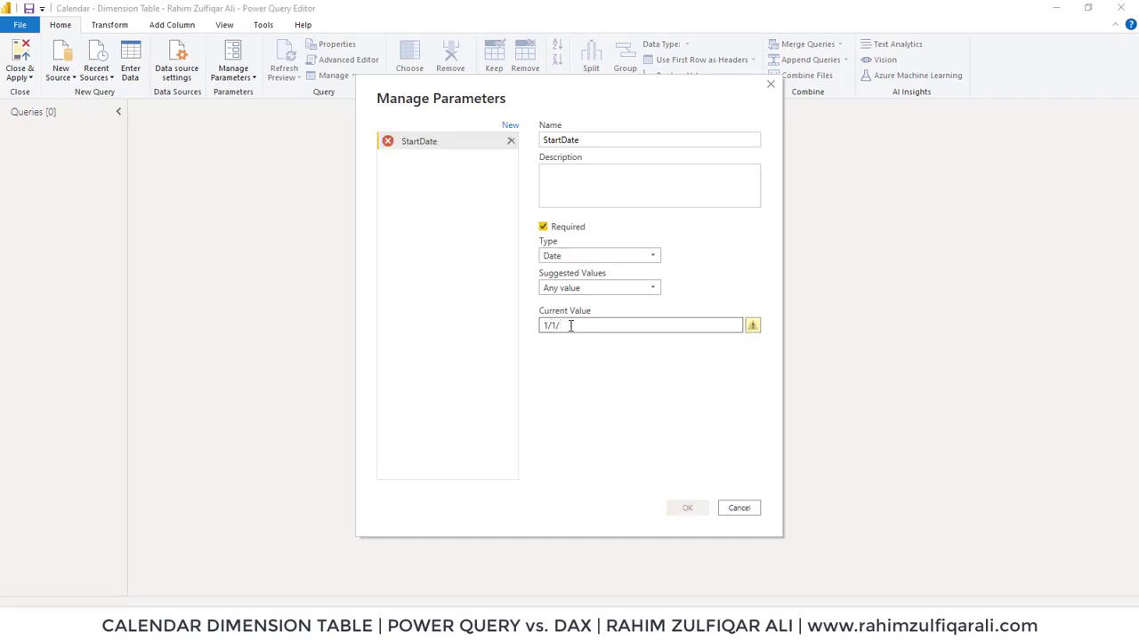
pyautogui.write('2021')
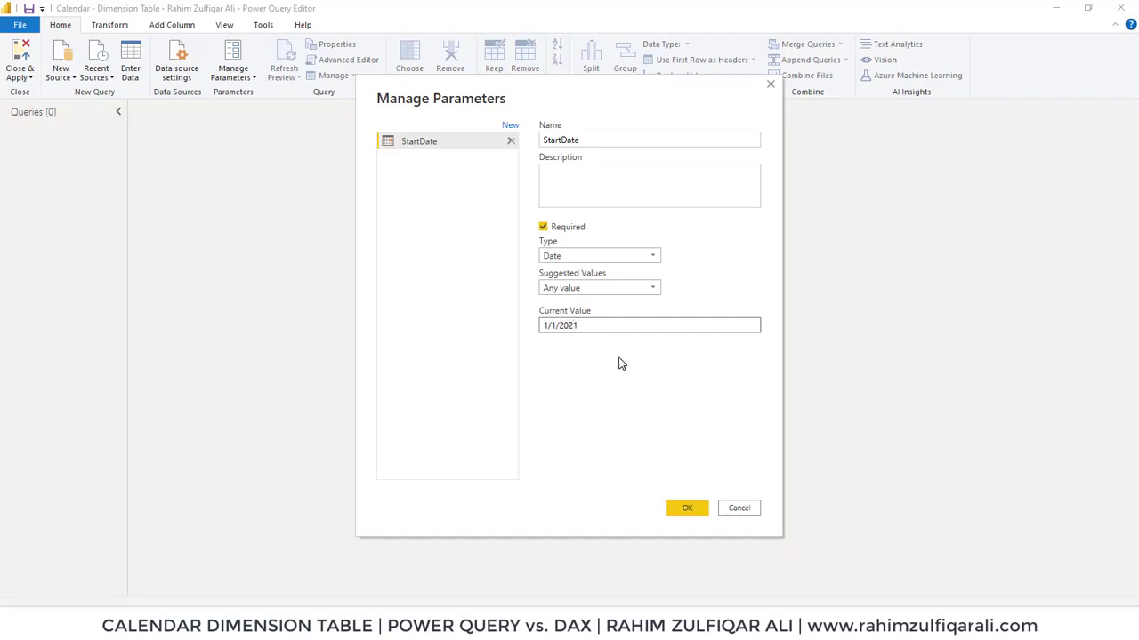
pyautogui.click(687, 509)
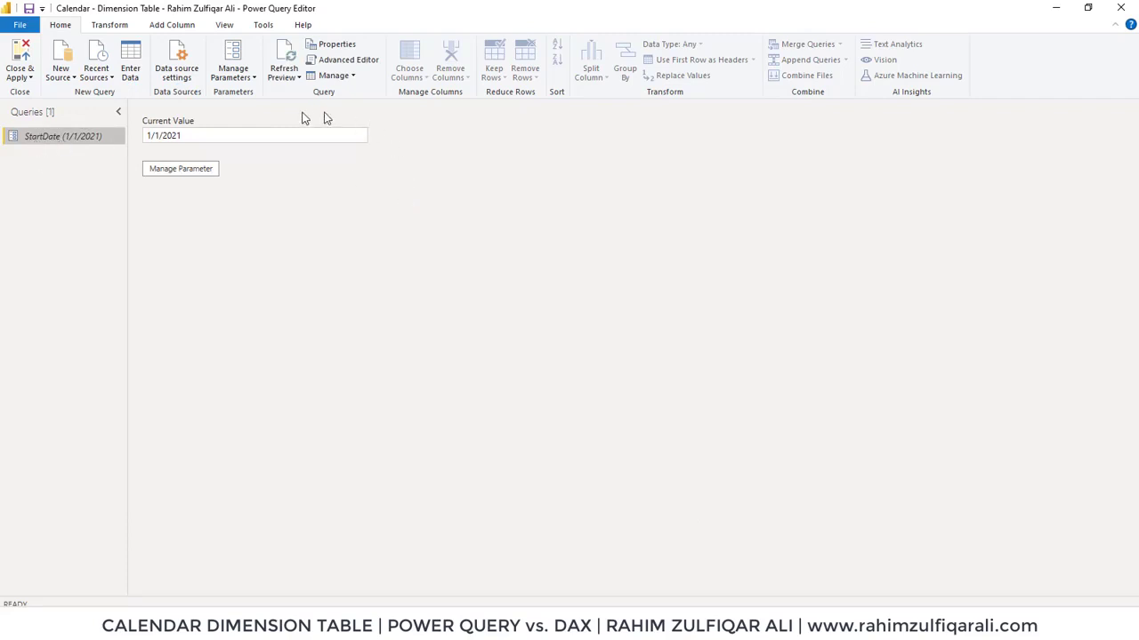
# Add a second new parameter named EndDate
pyautogui.click(240, 78)
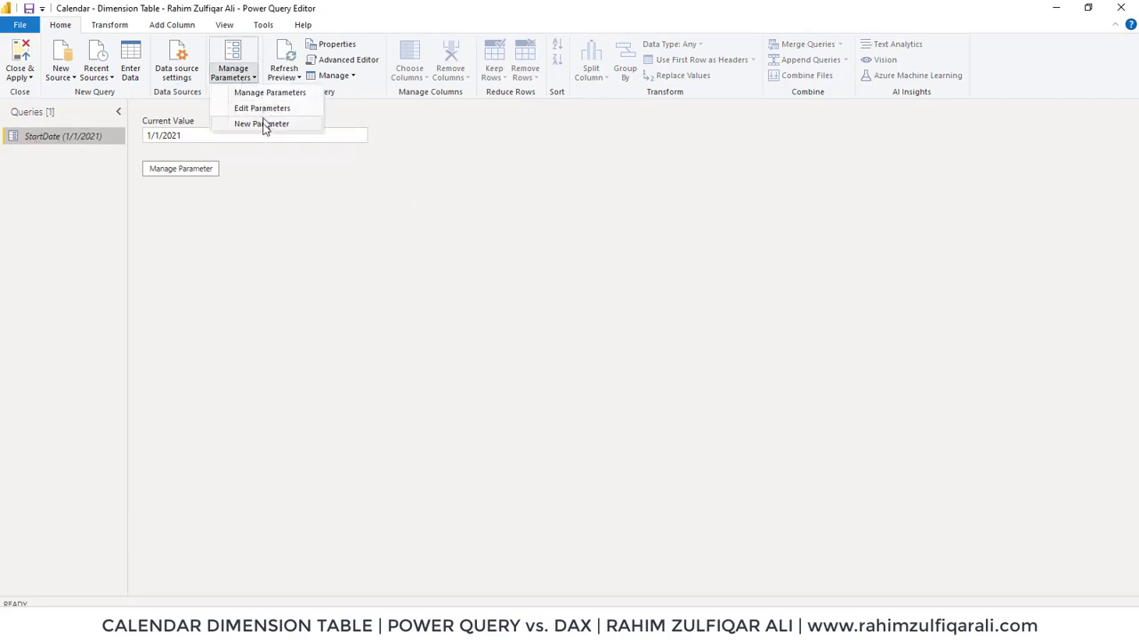
pyautogui.click(263, 125)
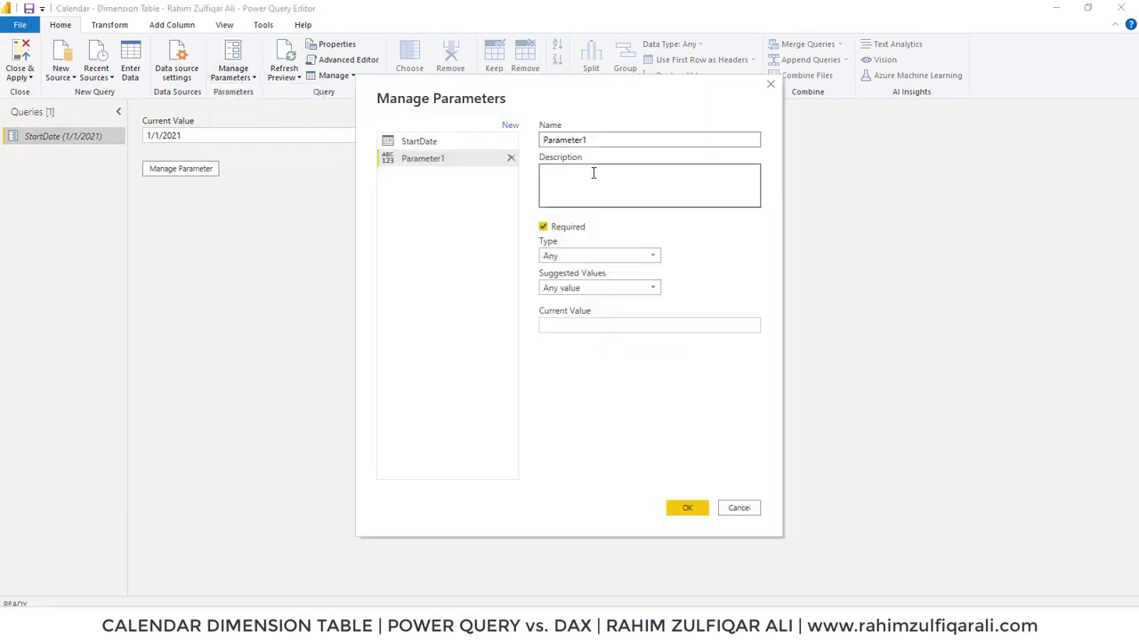
pyautogui.doubleClick(600, 143)
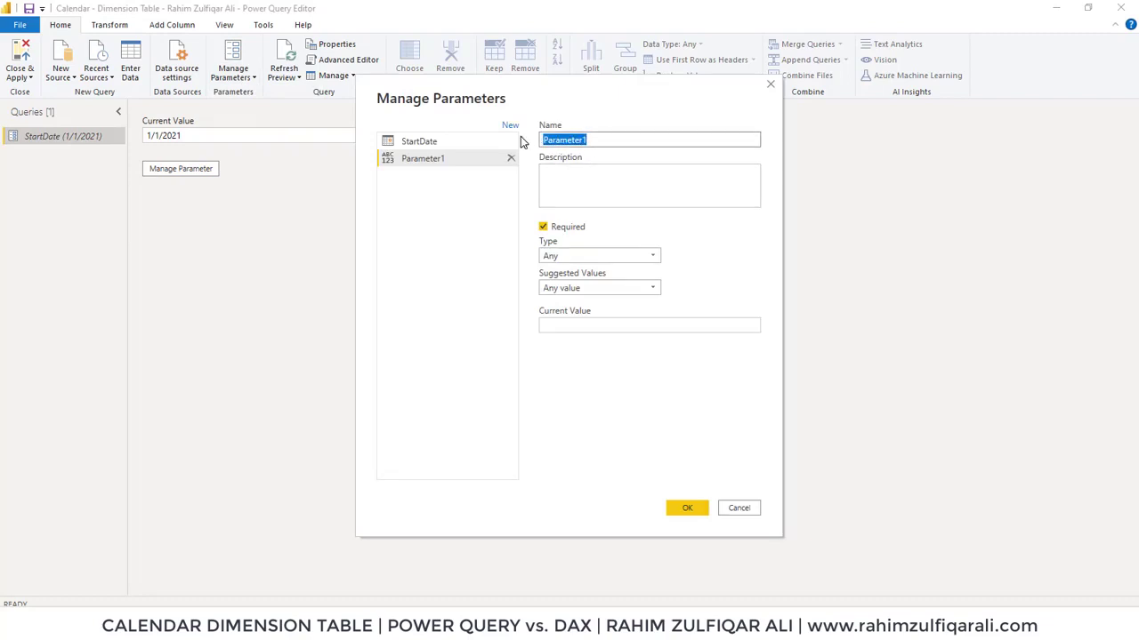
pyautogui.write('EndDate')
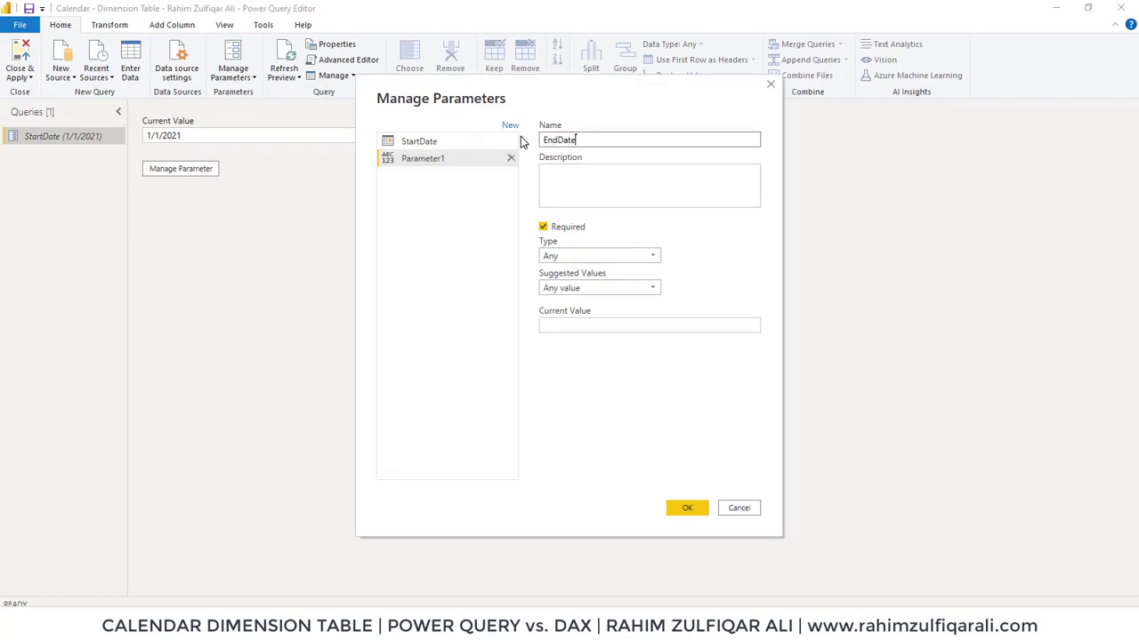
# Set the EndDate parameter's type to Date and its current value to 12/31/2021, and confirm
pyautogui.click(574, 258)
pyautogui.click(562, 308)
pyautogui.click(569, 325)
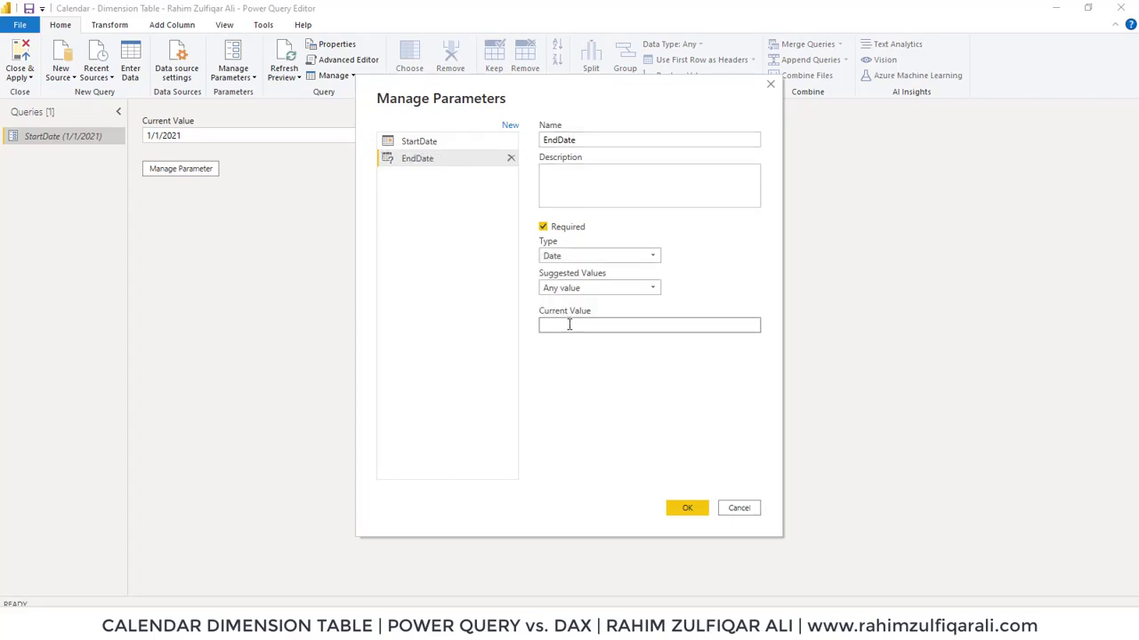
pyautogui.write('12/')
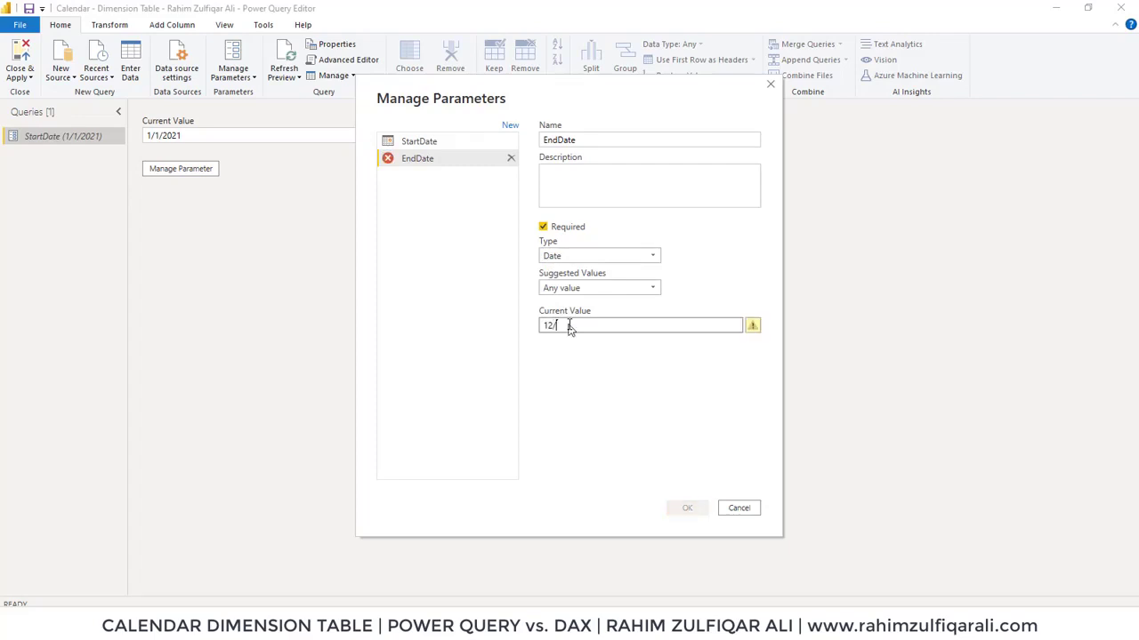
pyautogui.write('31/2021')
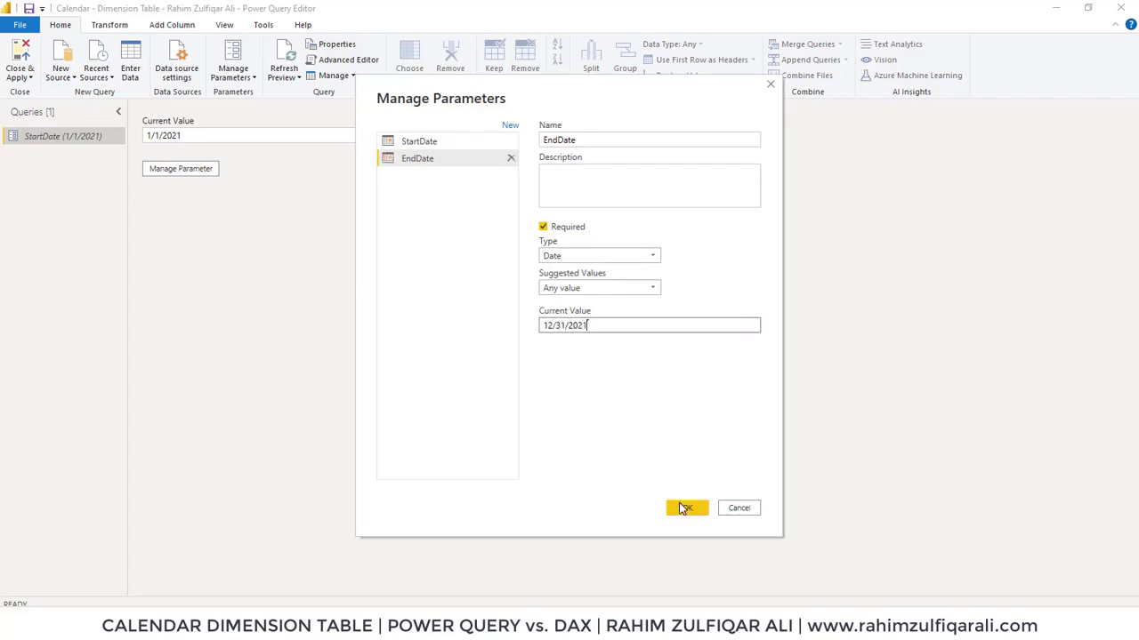
pyautogui.click(683, 508)
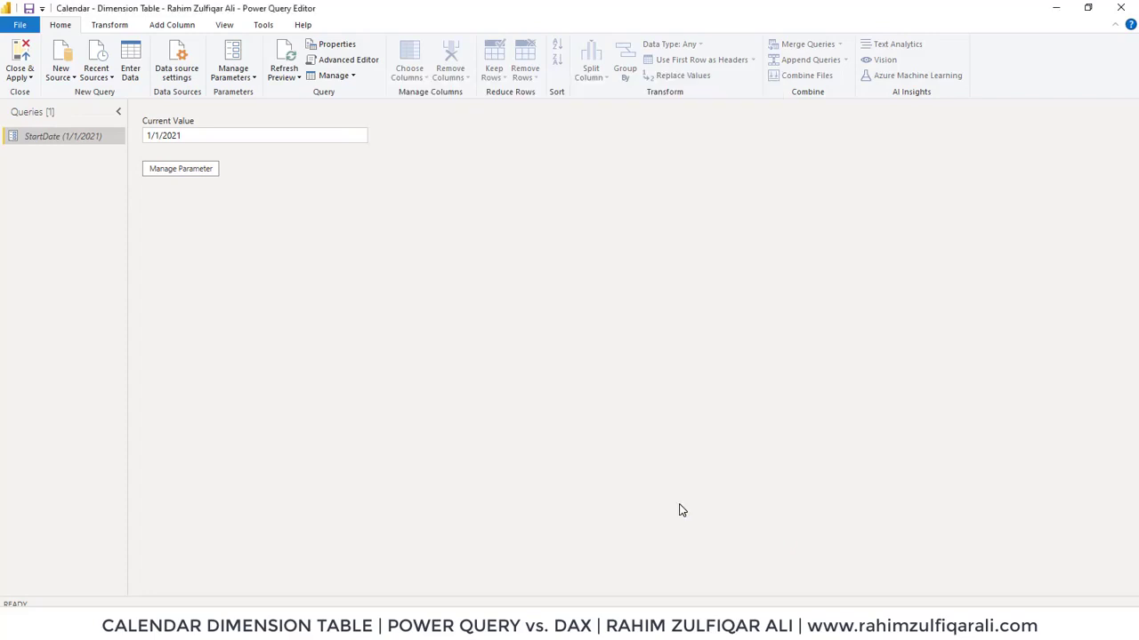
# Create a new blank query from the queries list
pyautogui.click(62, 136)
pyautogui.click(58, 153)
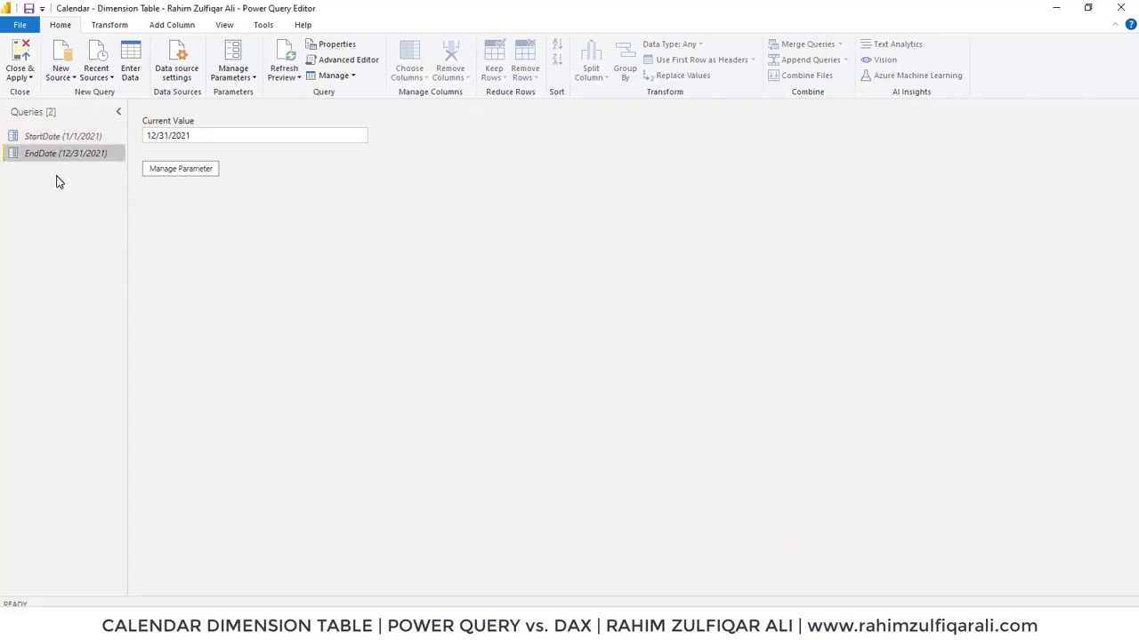
pyautogui.rightClick(43, 177)
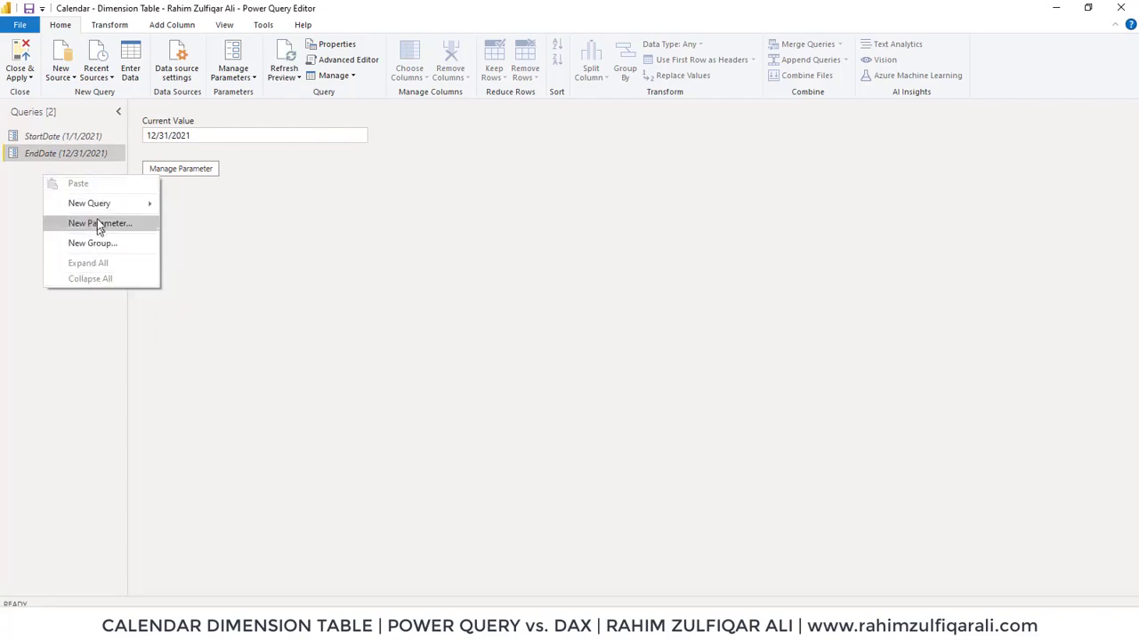
pyautogui.moveTo(98, 205)
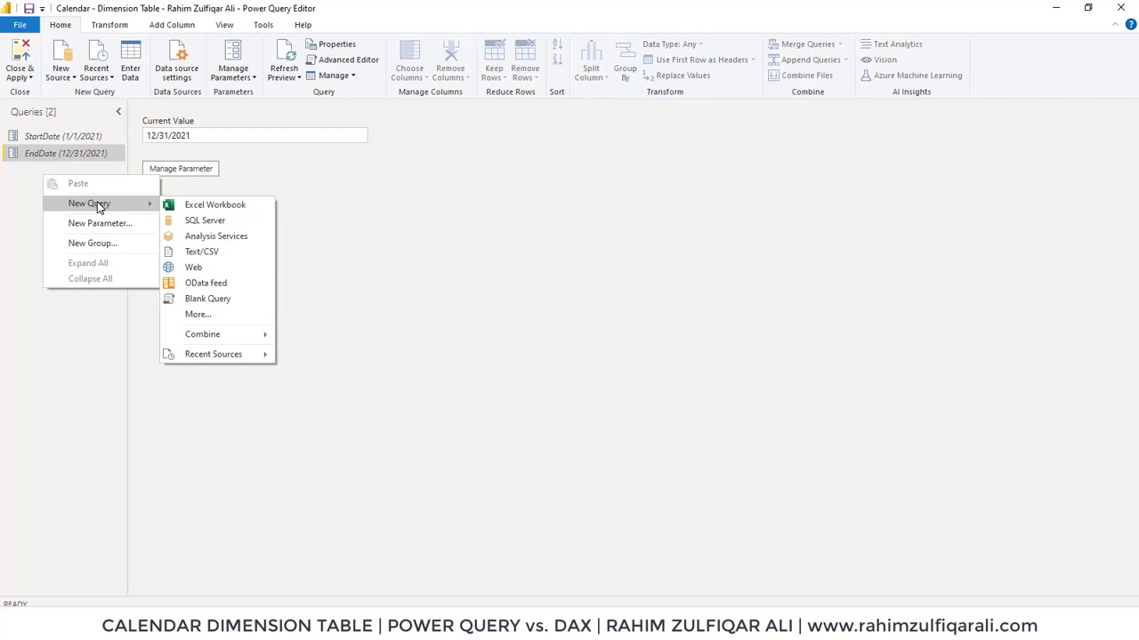
pyautogui.click(204, 299)
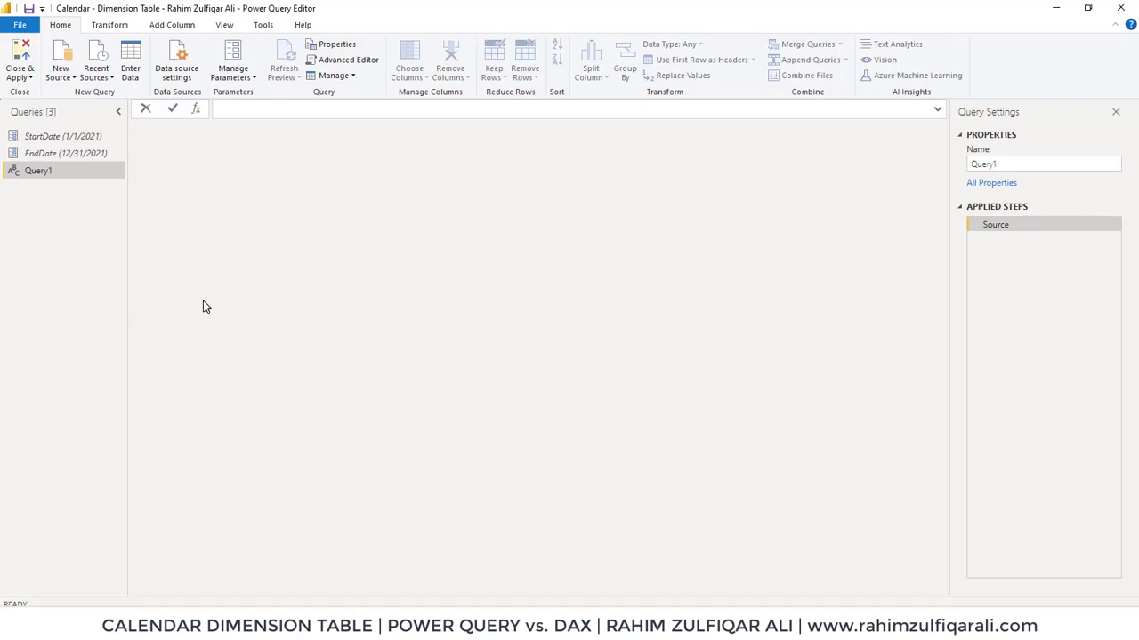
# Begin the blank query's formula as =List.Dates(StartDate, using the StartDate parameter as the start
pyautogui.write('=List.Dates')
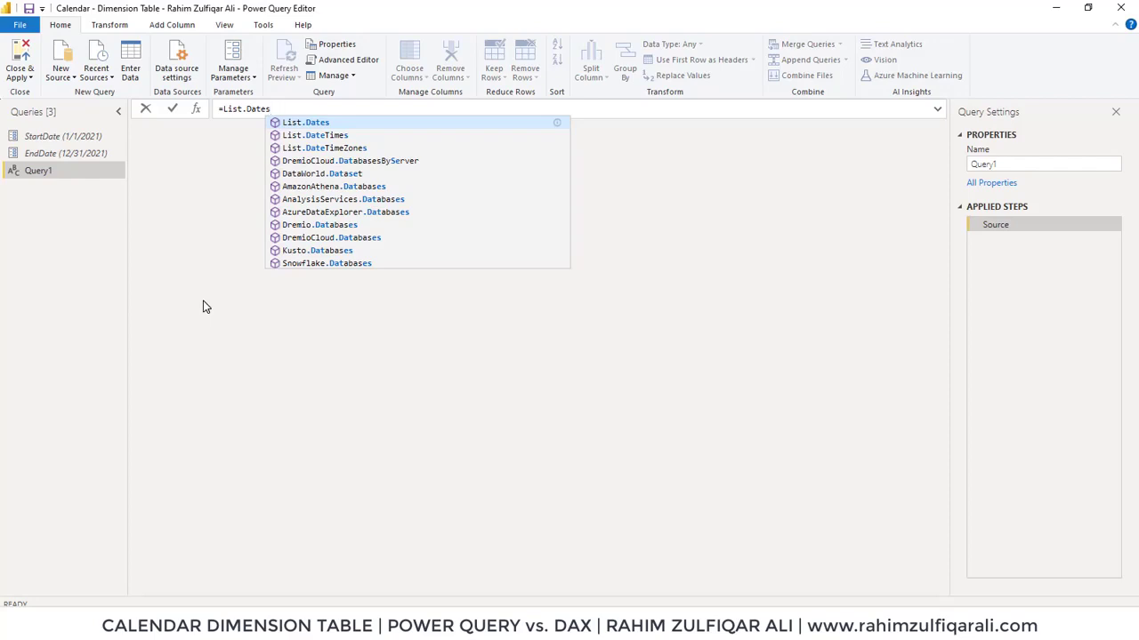
pyautogui.write('(')
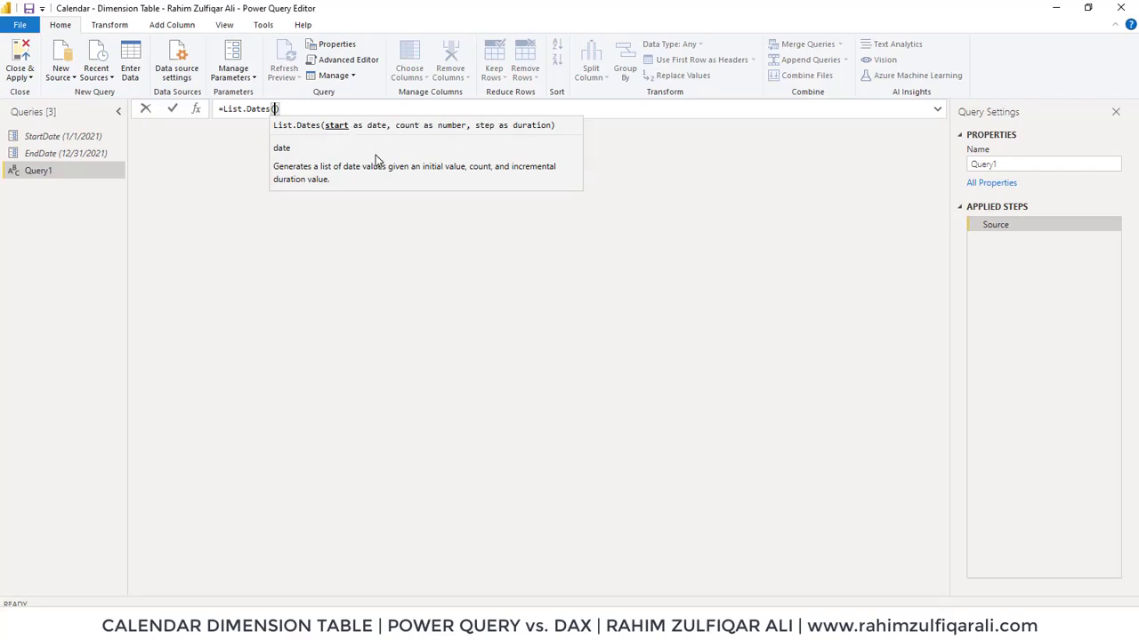
pyautogui.write('Start')
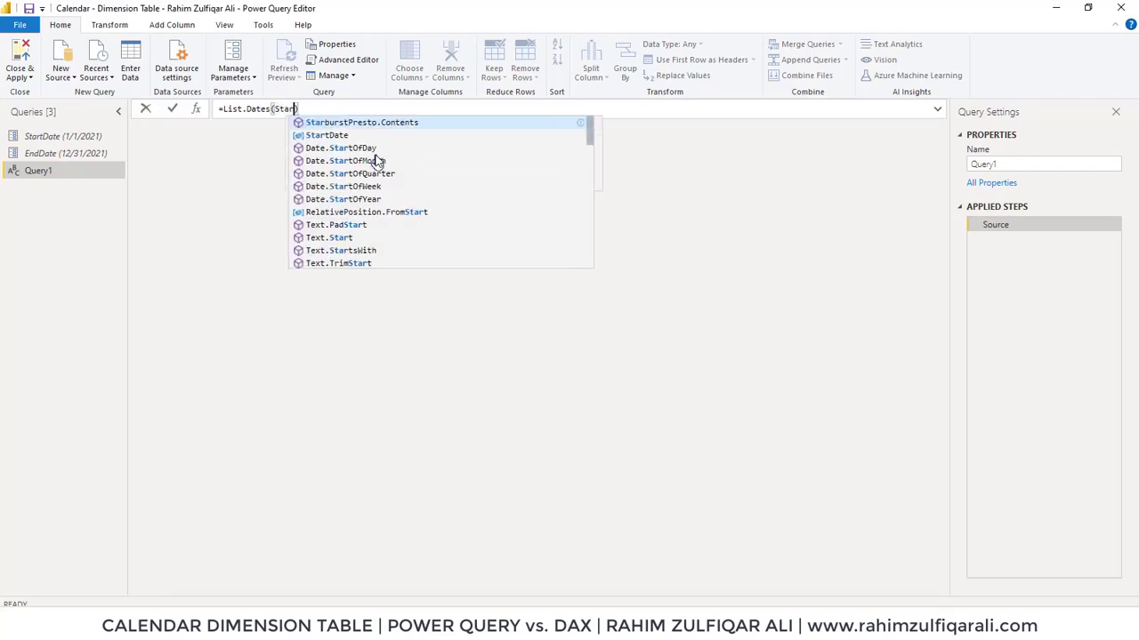
pyautogui.press('Tab')
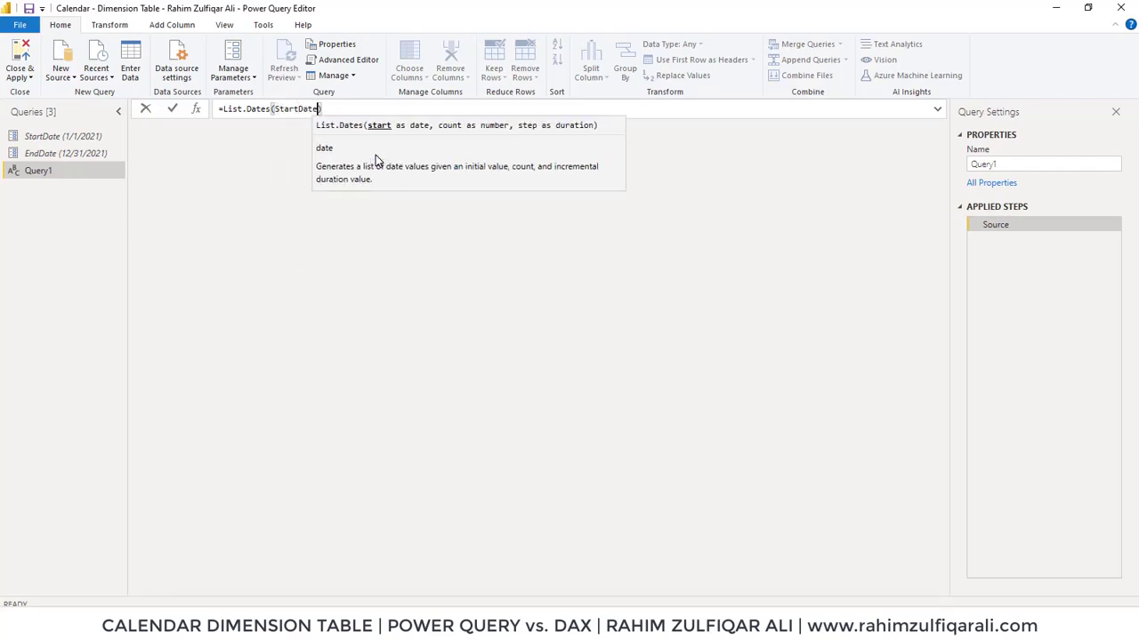
pyautogui.write(',')
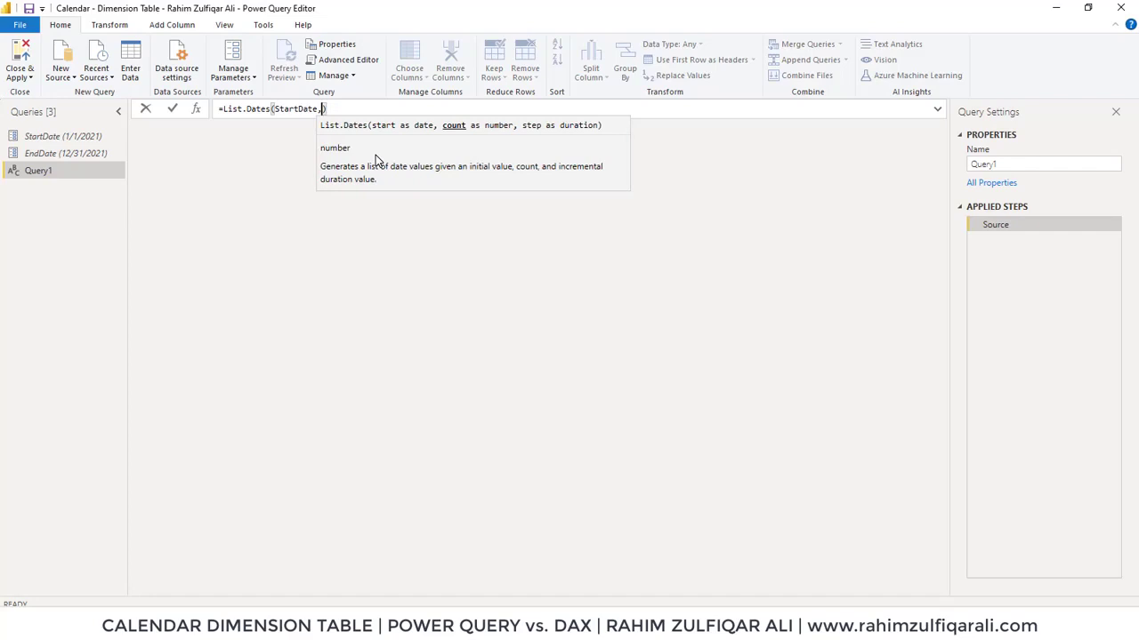
pyautogui.write(' Duration')
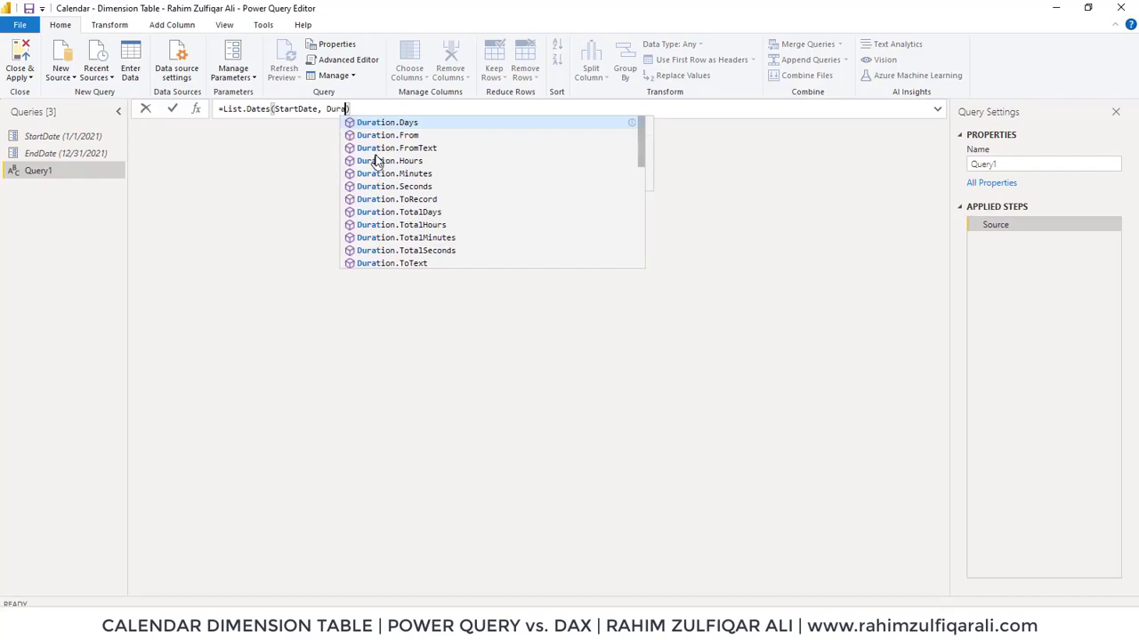
# Add the count argument Duration.Days(EndDate - StartDate)+1 to the List.Dates formula
pyautogui.press('Tab')
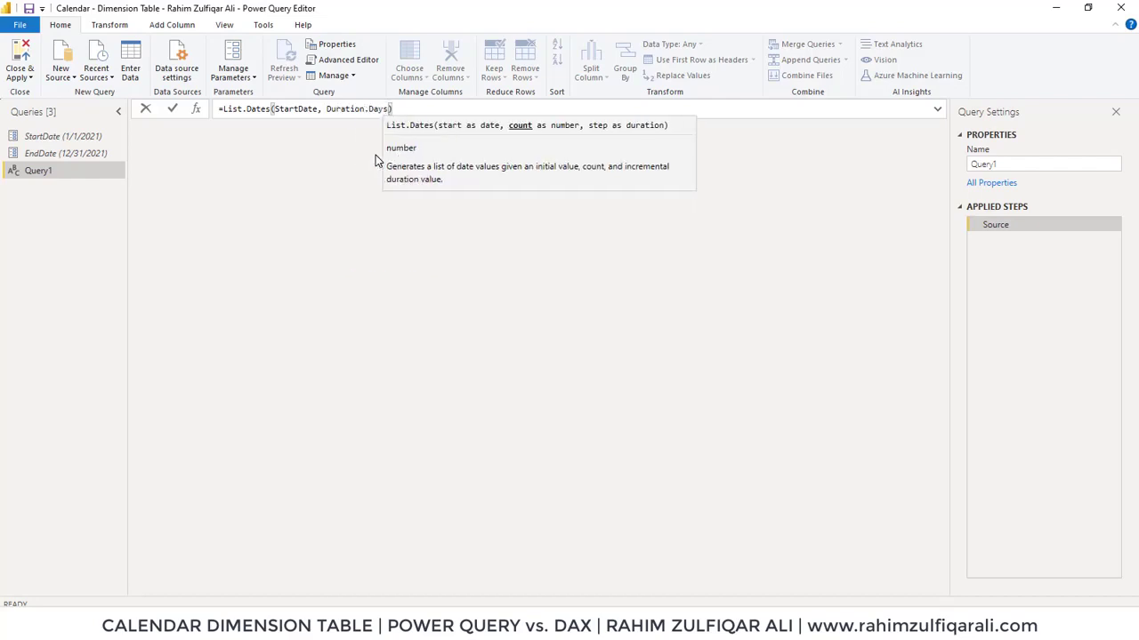
pyautogui.write('(')
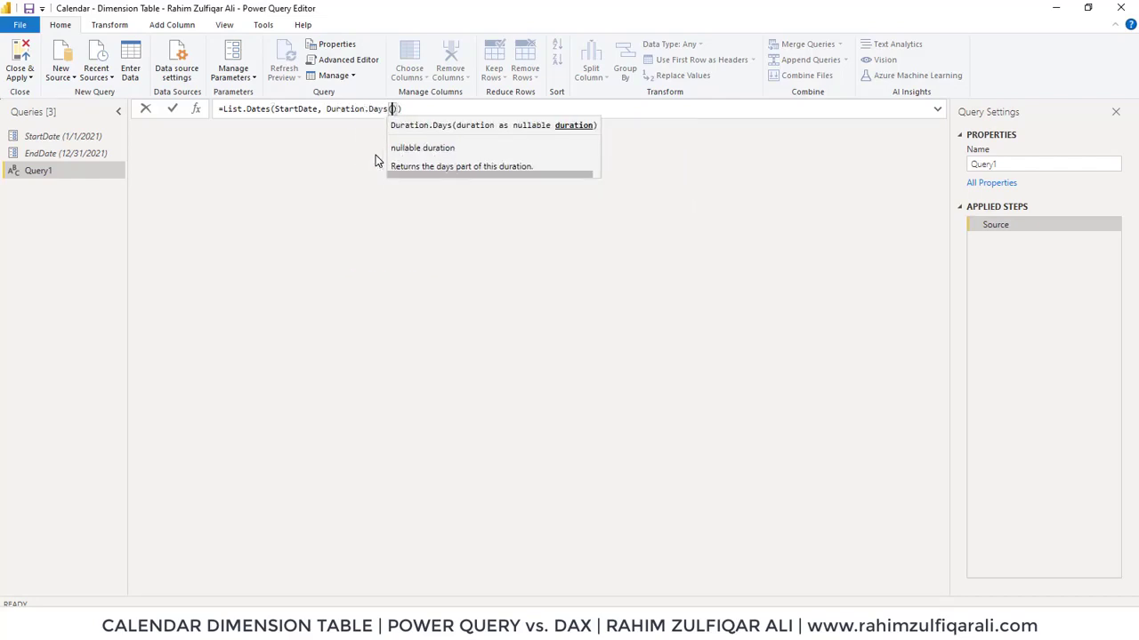
pyautogui.write('End')
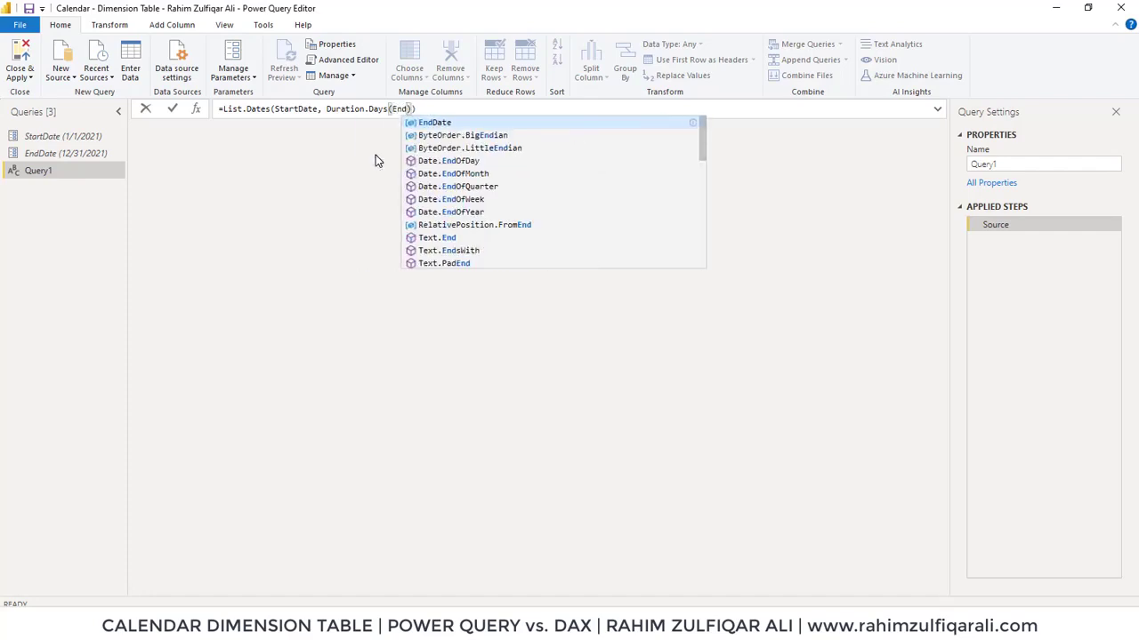
pyautogui.press('Tab')
pyautogui.write('- St')
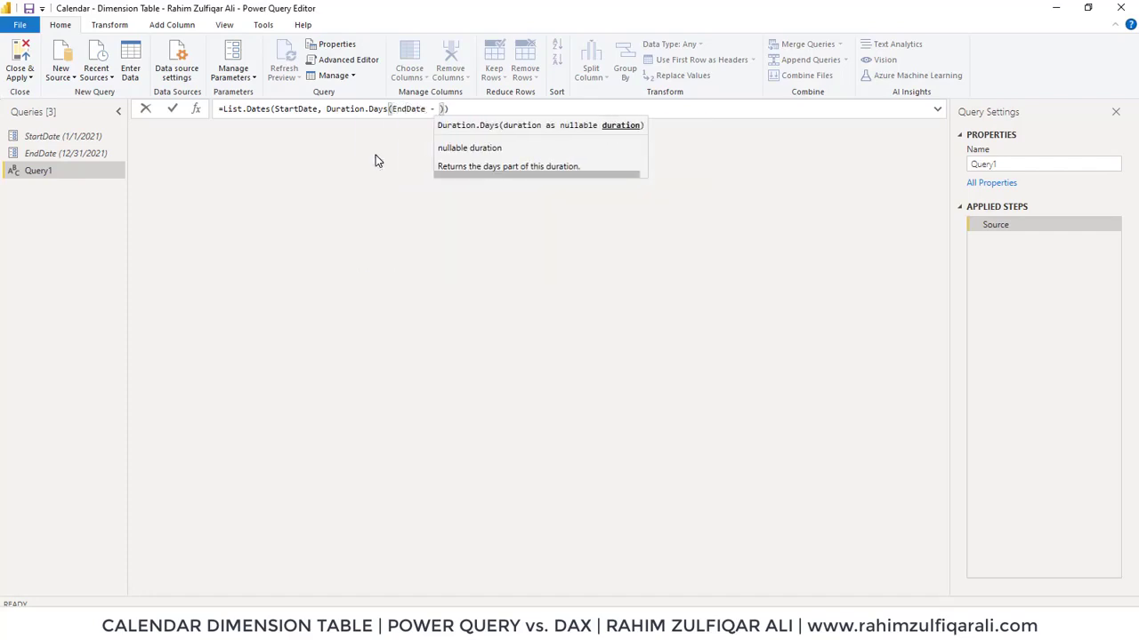
pyautogui.write('art')
pyautogui.press('Tab')
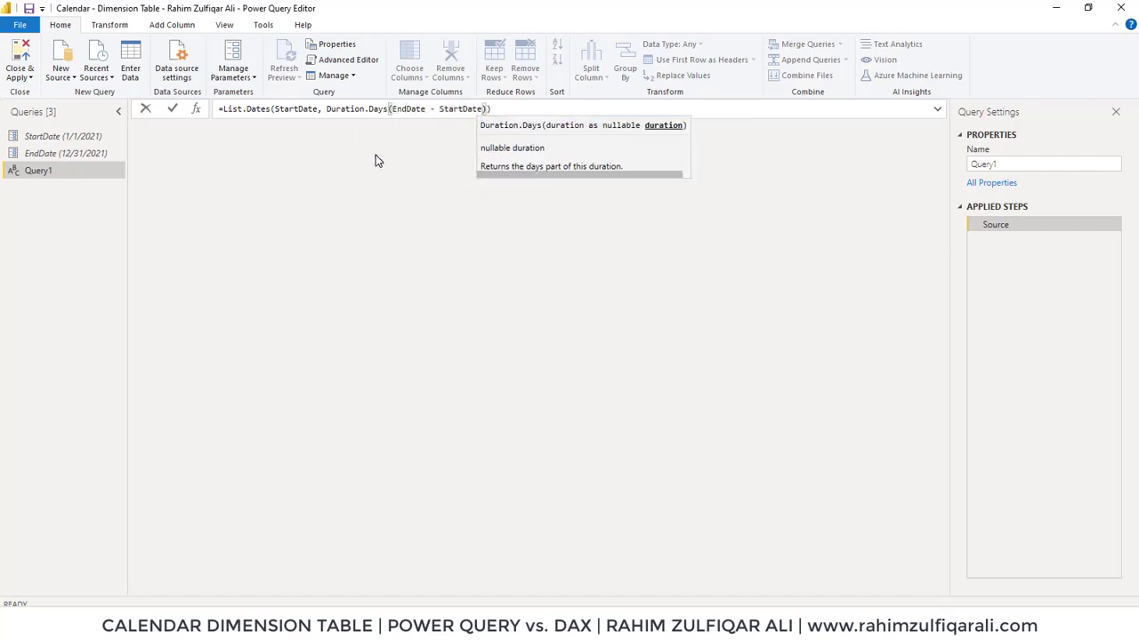
pyautogui.press('Right')
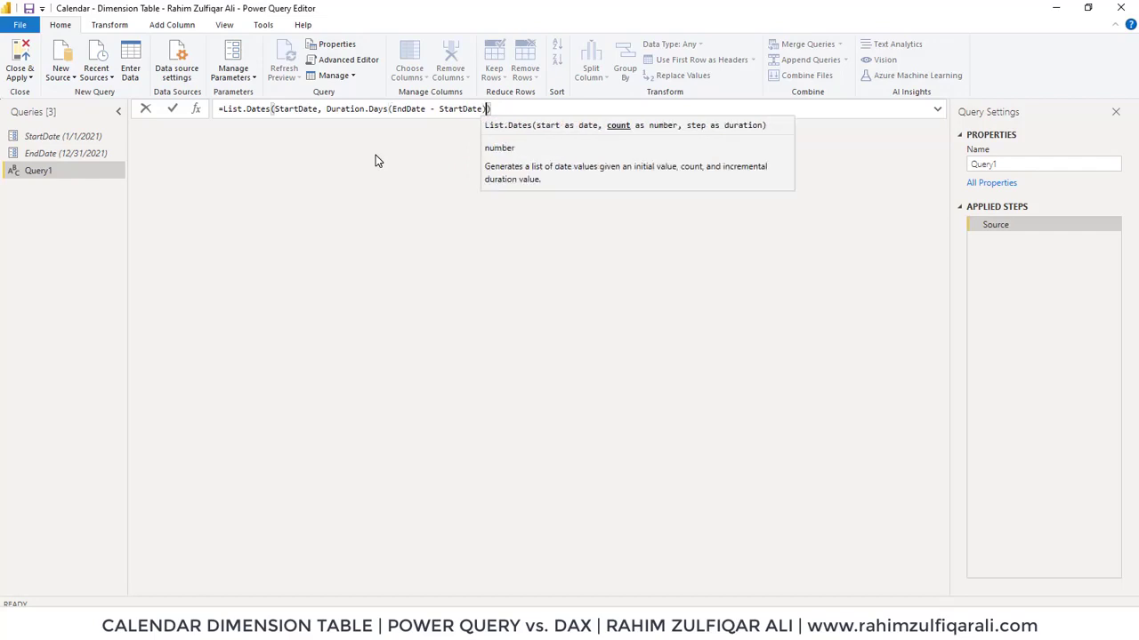
pyautogui.write('+1,')
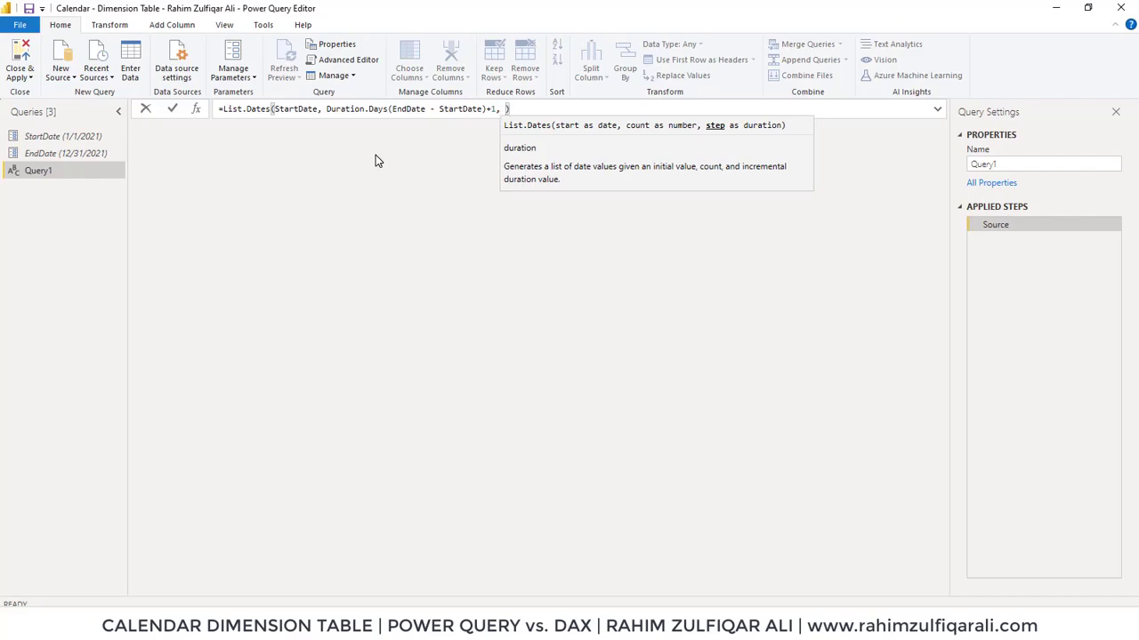
# Complete the formula with a step of #duration(1,0,0,0) and commit it to generate the date list
pyautogui.write('#')
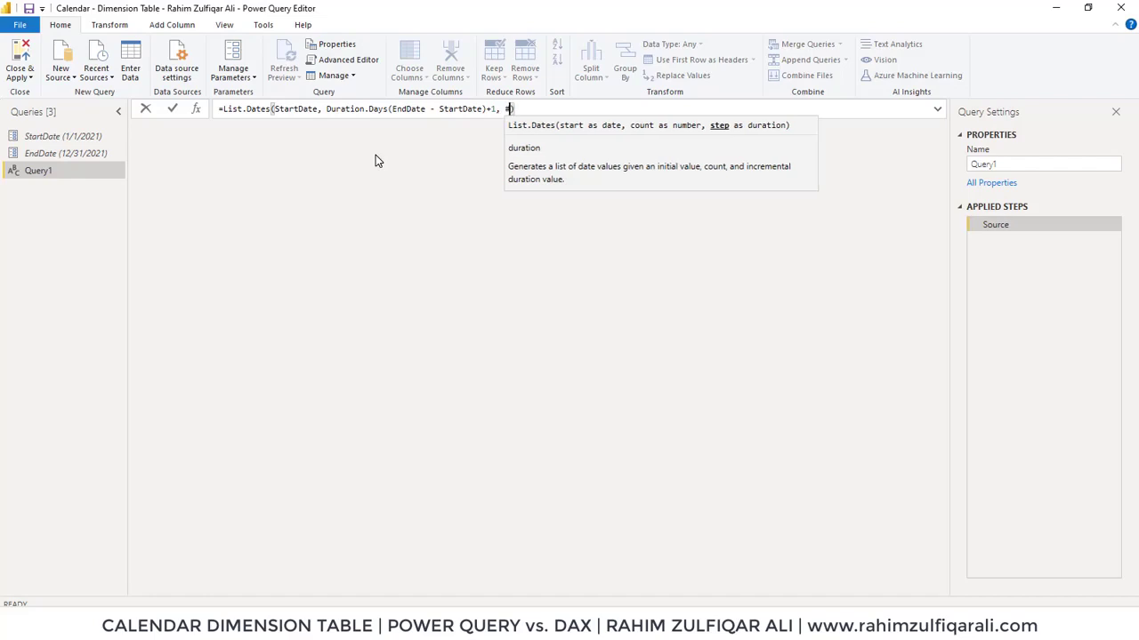
pyautogui.write('du')
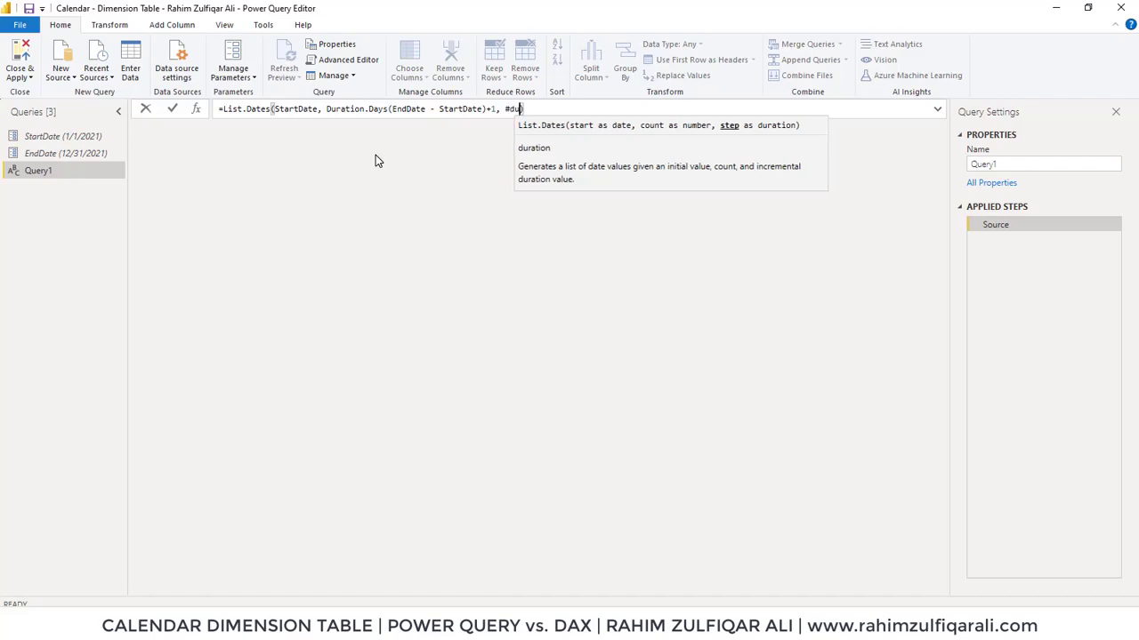
pyautogui.write('ration')
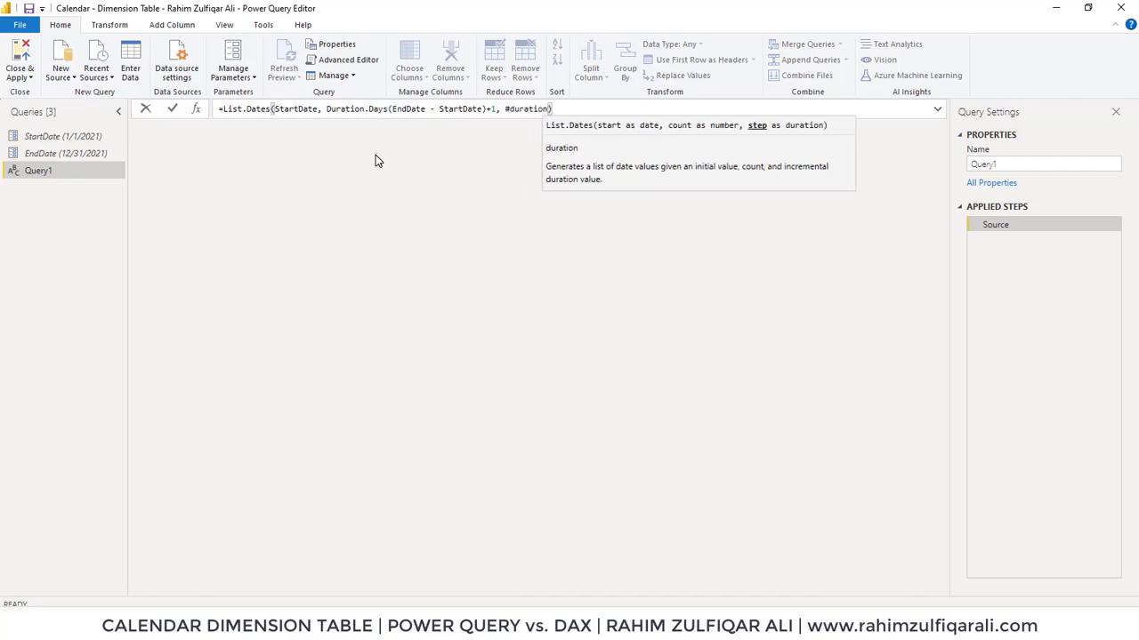
pyautogui.write('(')
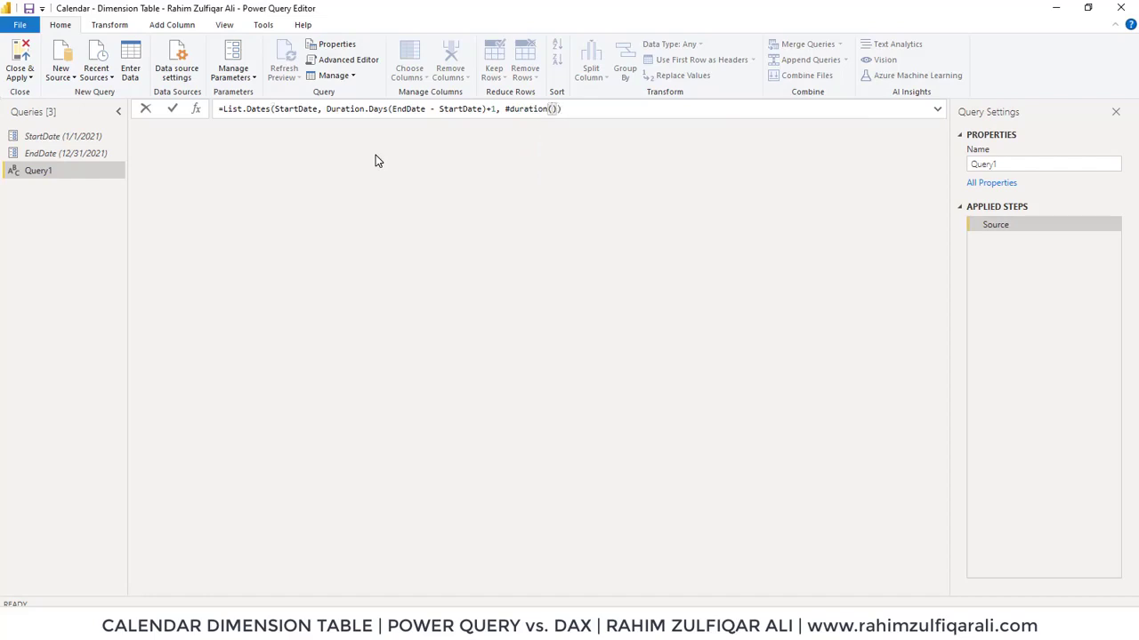
pyautogui.write('1,0,0,0))')
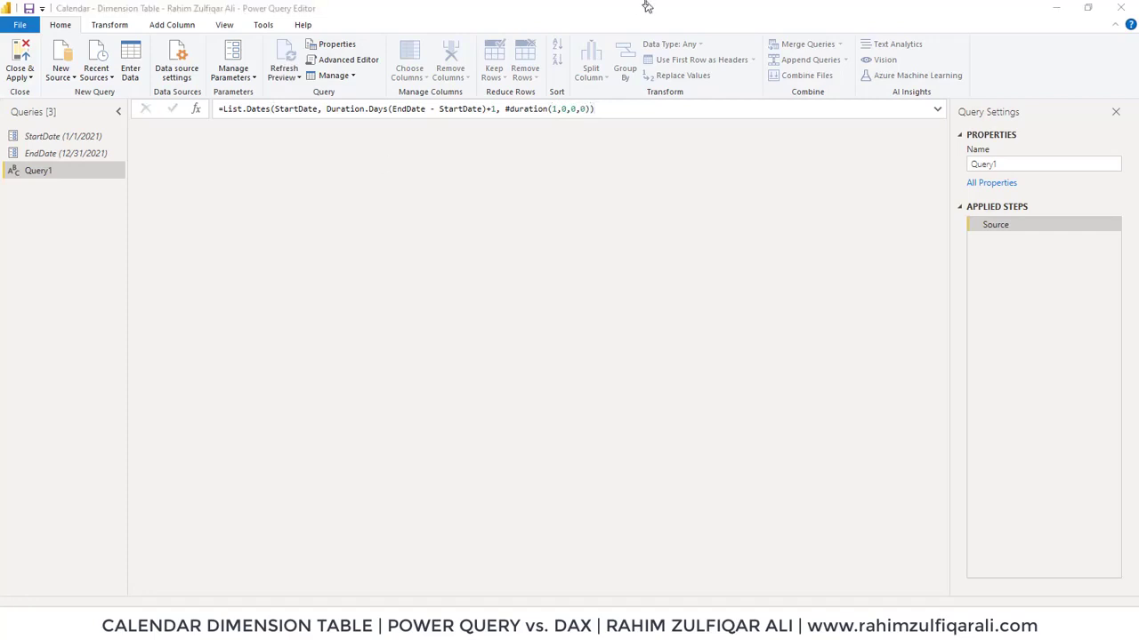
pyautogui.press('Return')
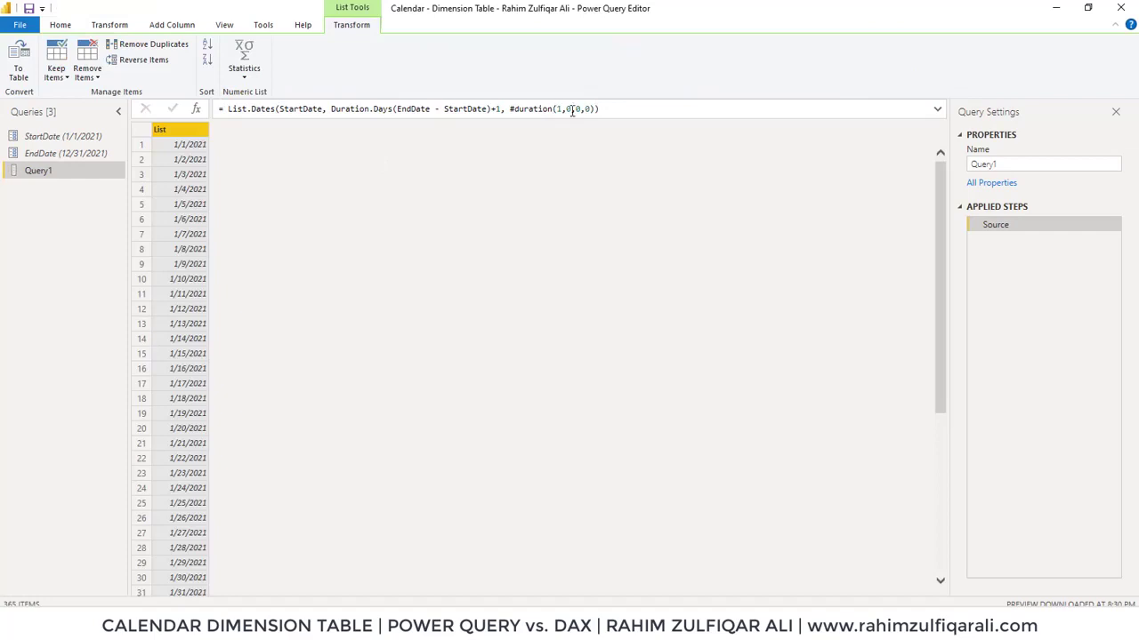
# Switch to the browser to review the #duration syntax documentation, then return to Power Query Editor
pyautogui.click(222, 626)
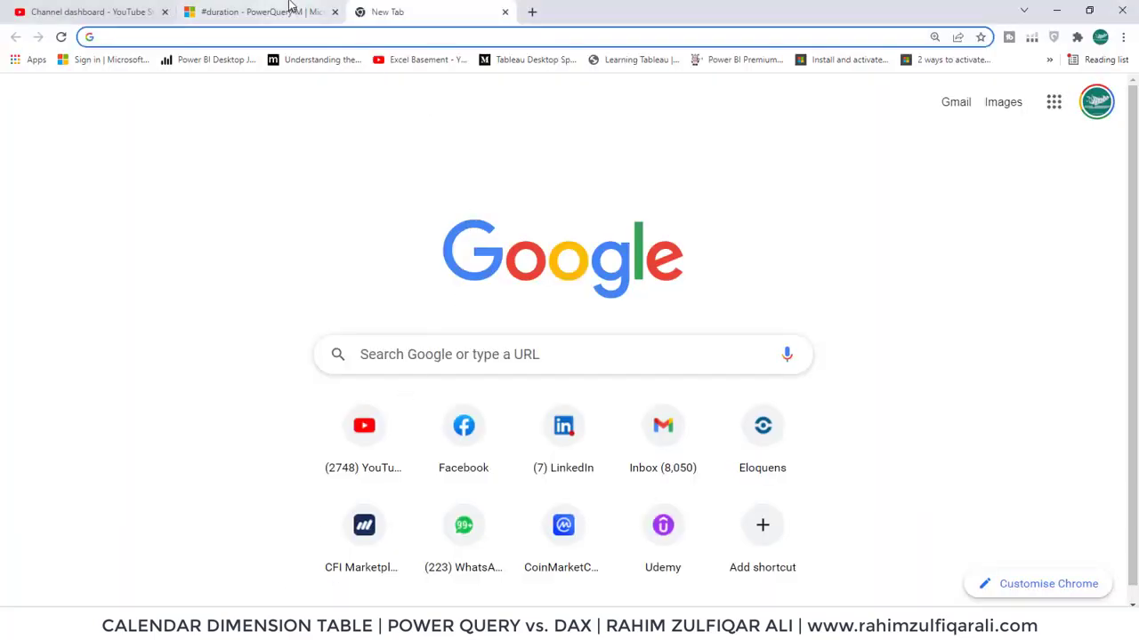
pyautogui.click(287, 10)
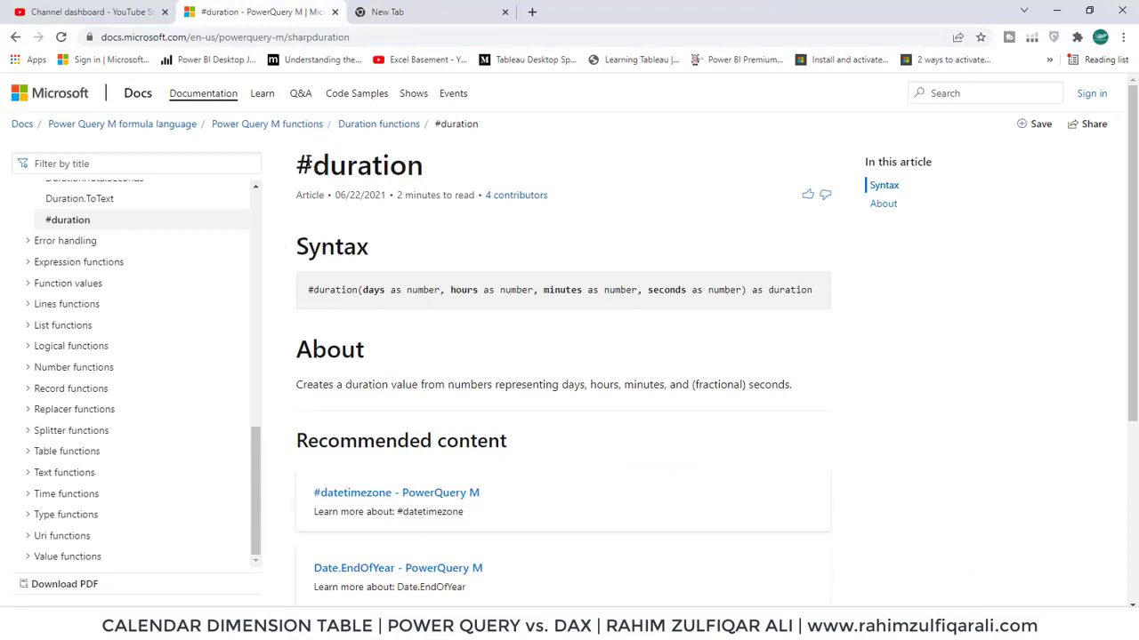
pyautogui.moveTo(296, 165); pyautogui.dragTo(430, 169)
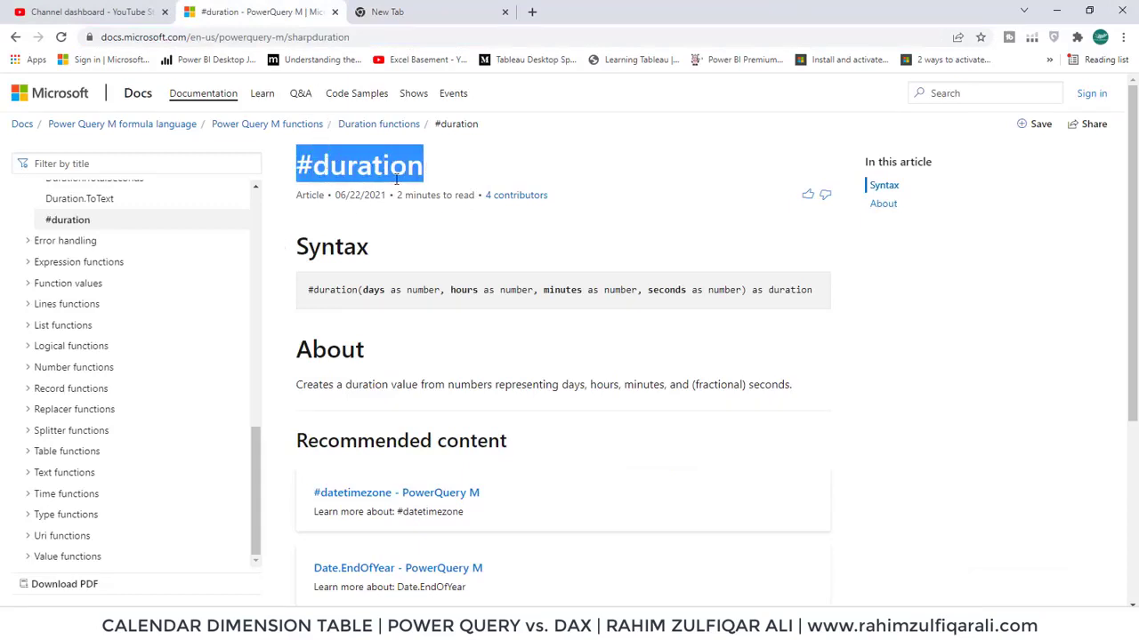
pyautogui.click(395, 178)
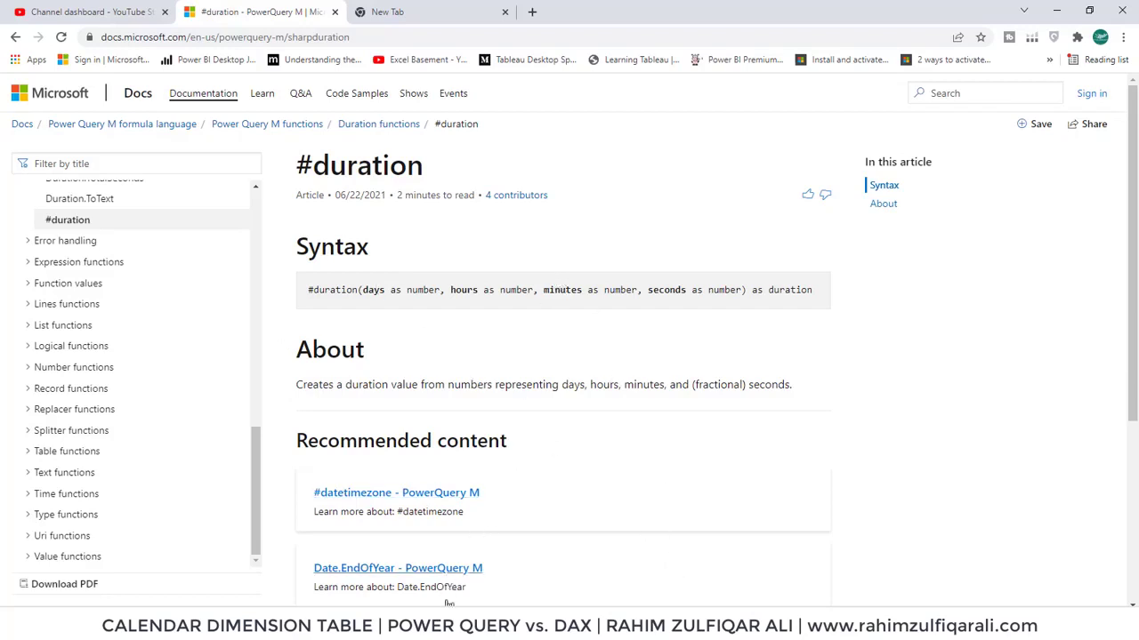
pyautogui.moveTo(572, 627)
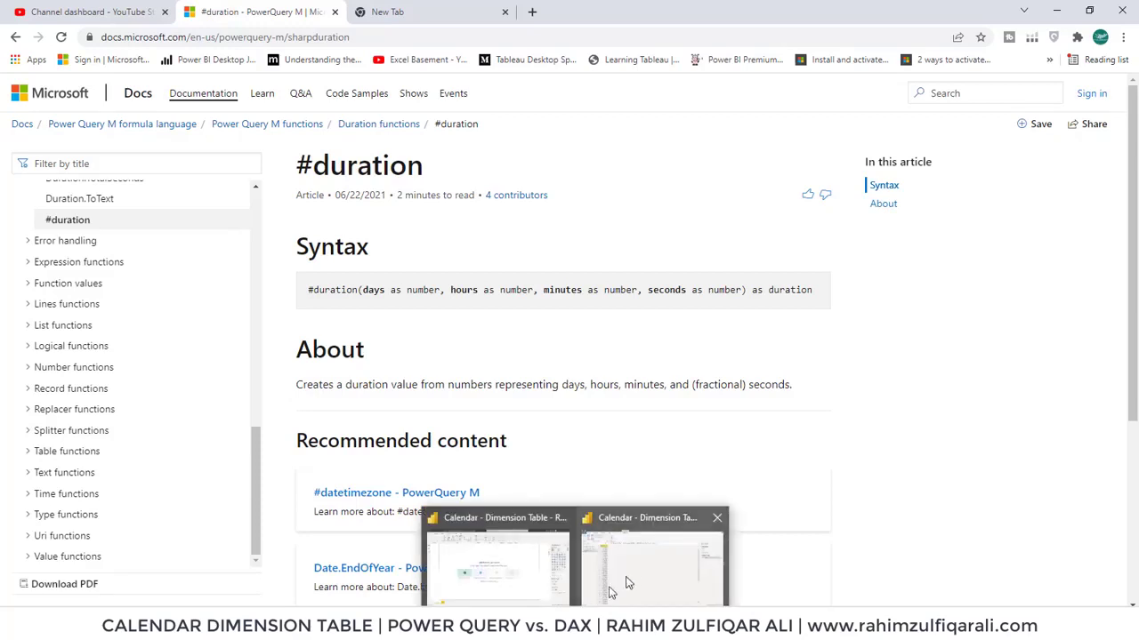
pyautogui.click(628, 584)
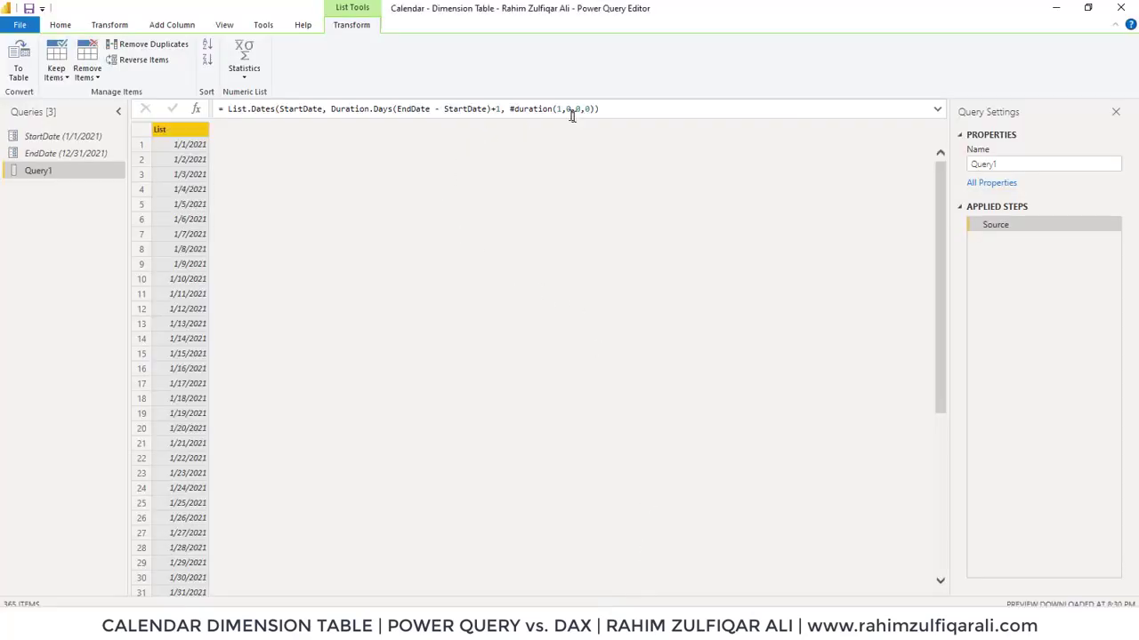
pyautogui.click(274, 624)
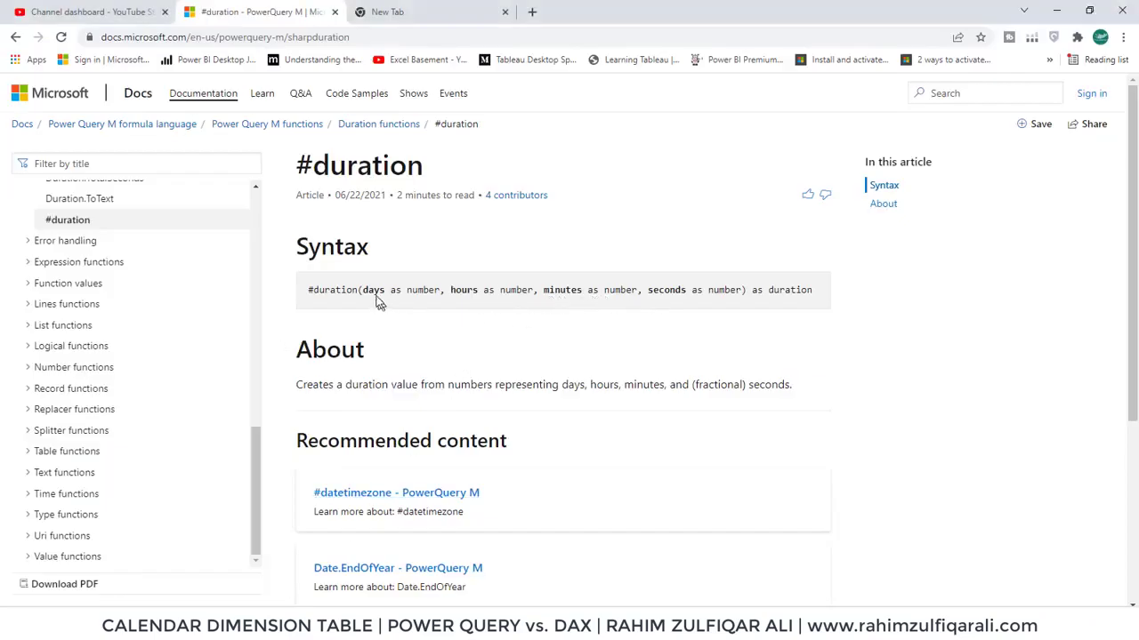
pyautogui.moveTo(373, 290); pyautogui.dragTo(399, 291)
pyautogui.click(408, 297)
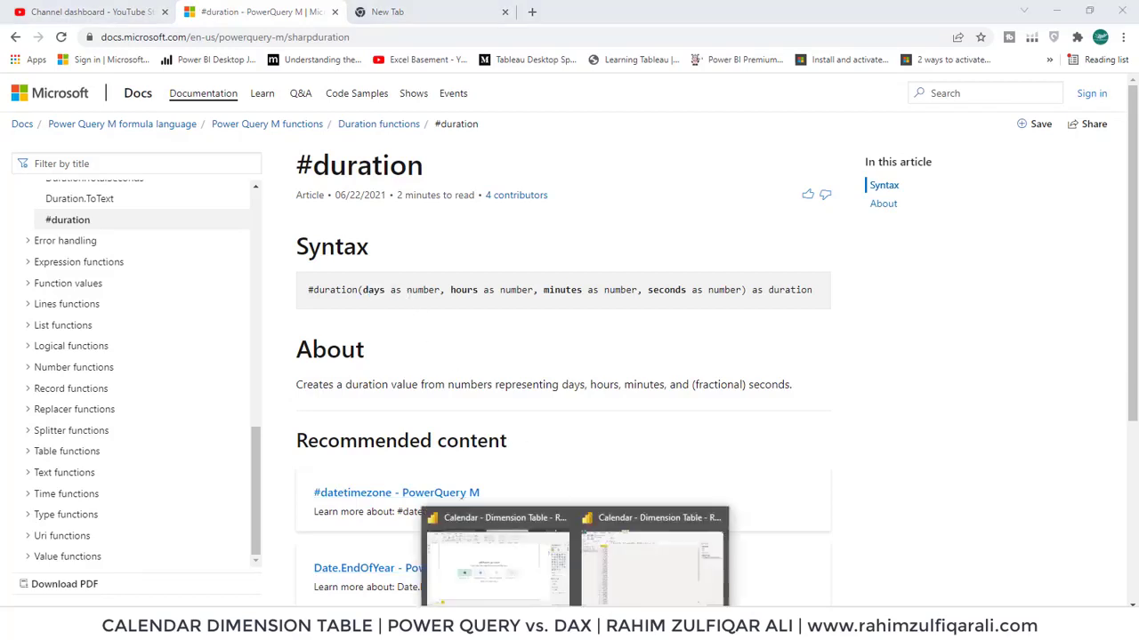
pyautogui.click(623, 591)
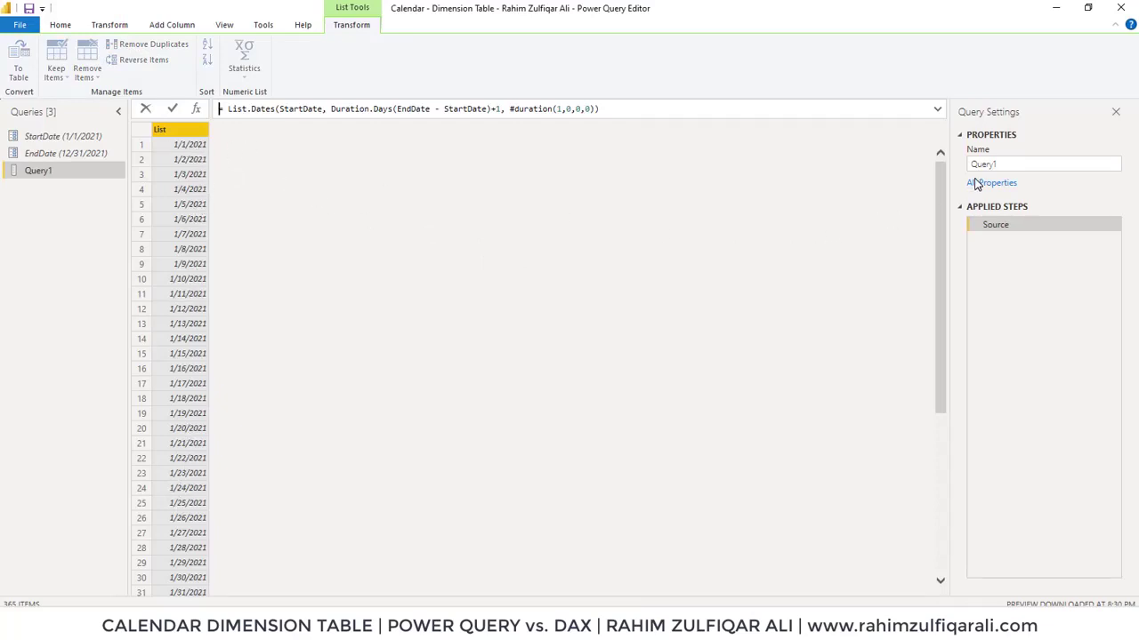
# Scroll through the generated date list to its last row and recheck the formula
pyautogui.click(943, 176)
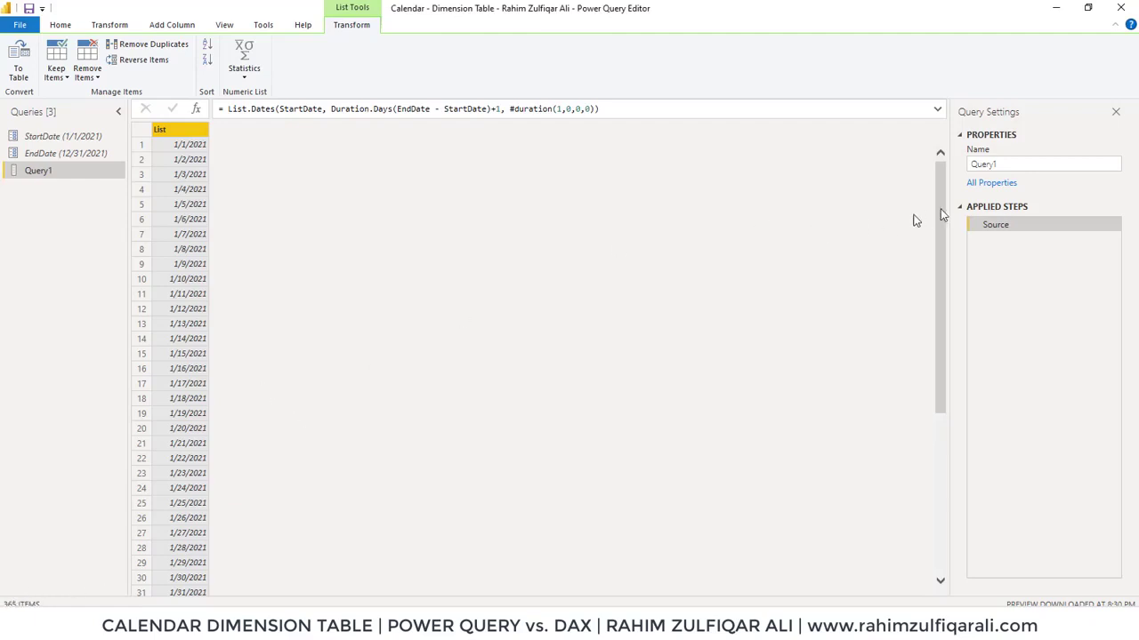
pyautogui.moveTo(941, 183); pyautogui.dragTo(944, 568)
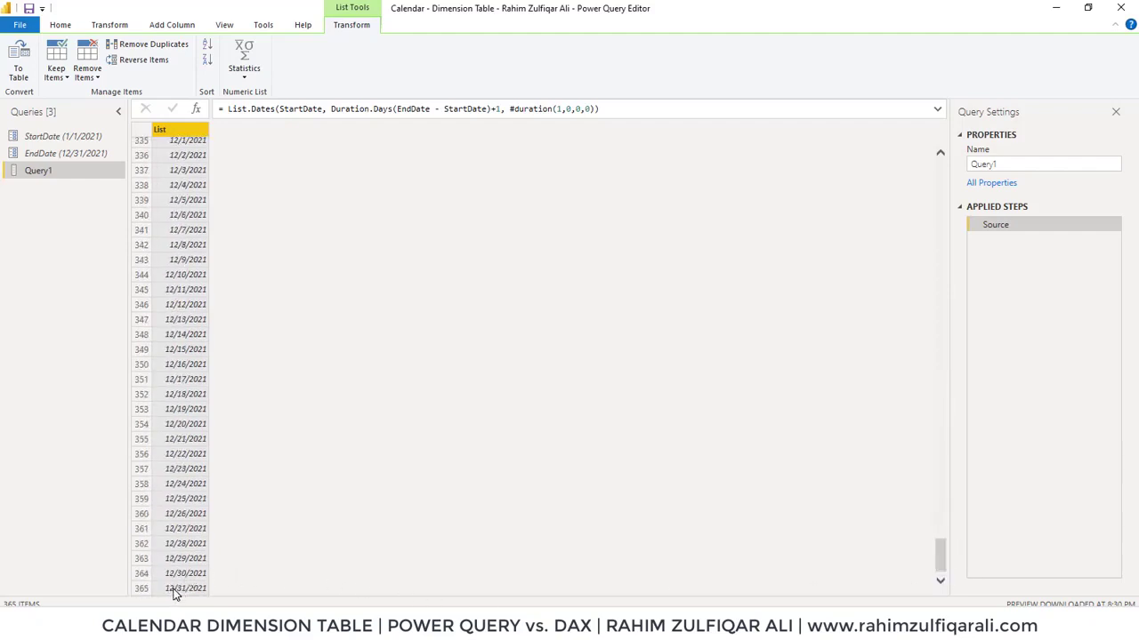
pyautogui.click(501, 108)
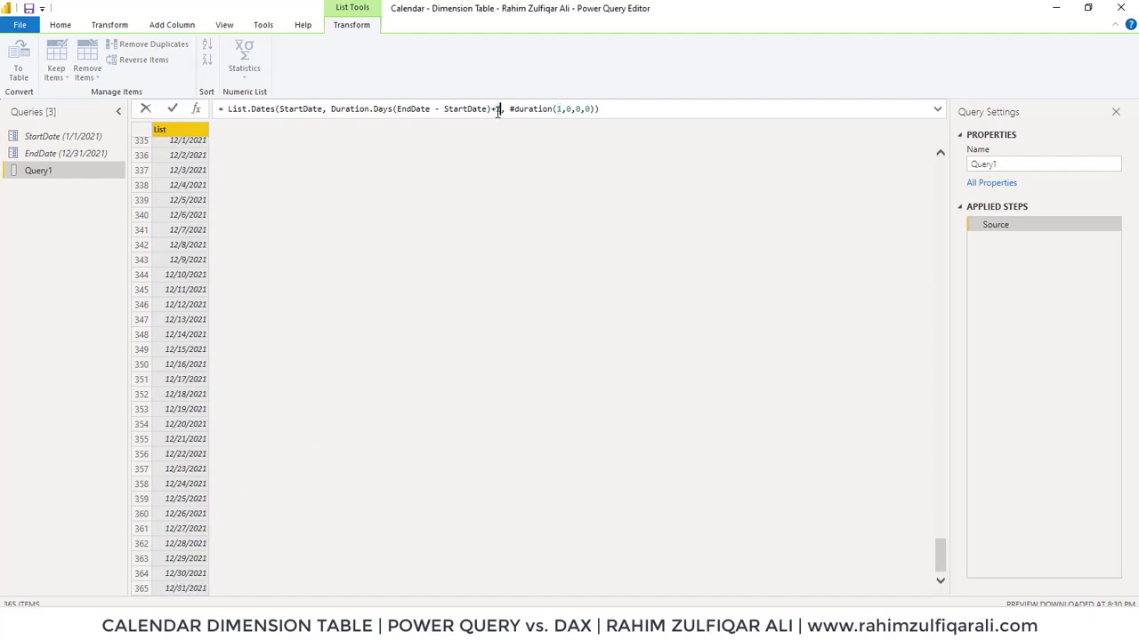
pyautogui.click(625, 108)
pyautogui.press('Return')
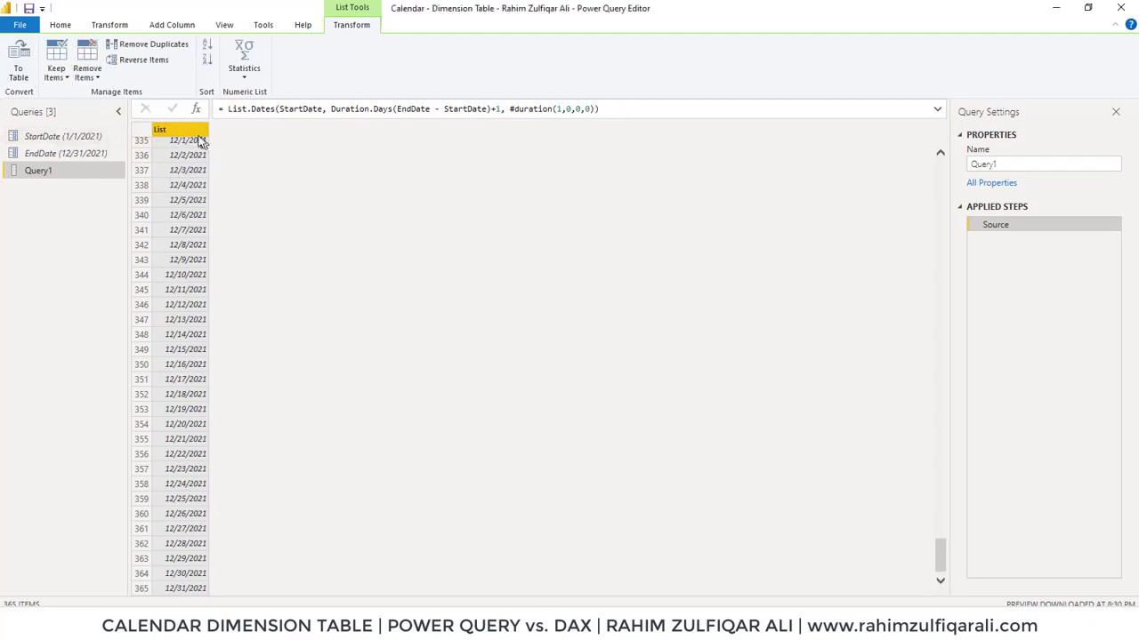
# Convert the date list into a table with no delimiter and extra columns shown as errors
pyautogui.click(20, 72)
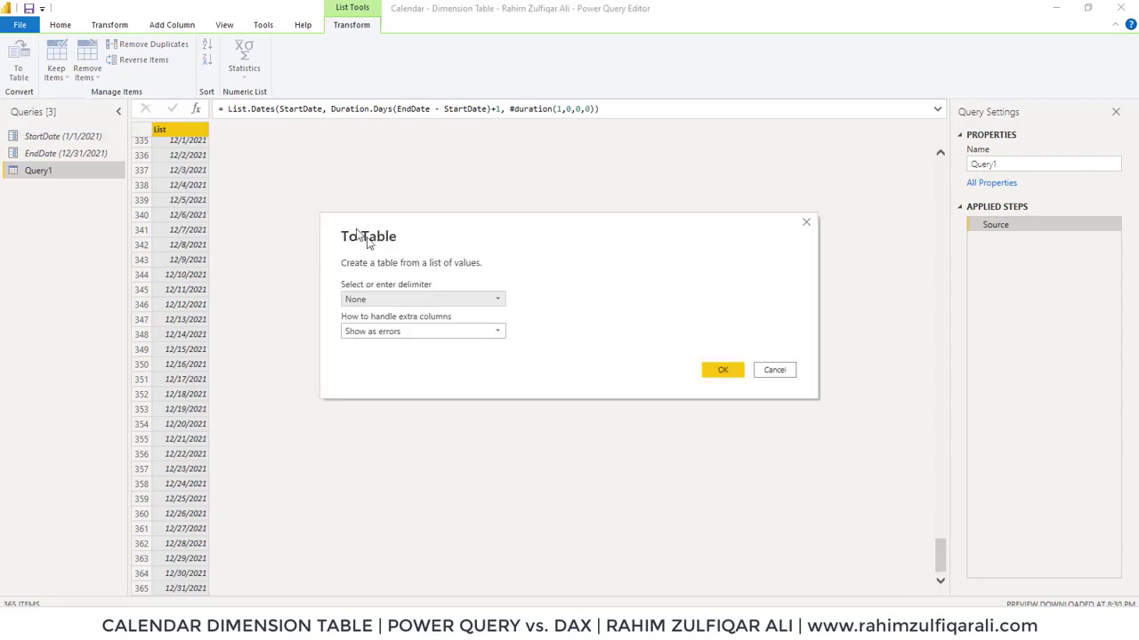
pyautogui.click(420, 300)
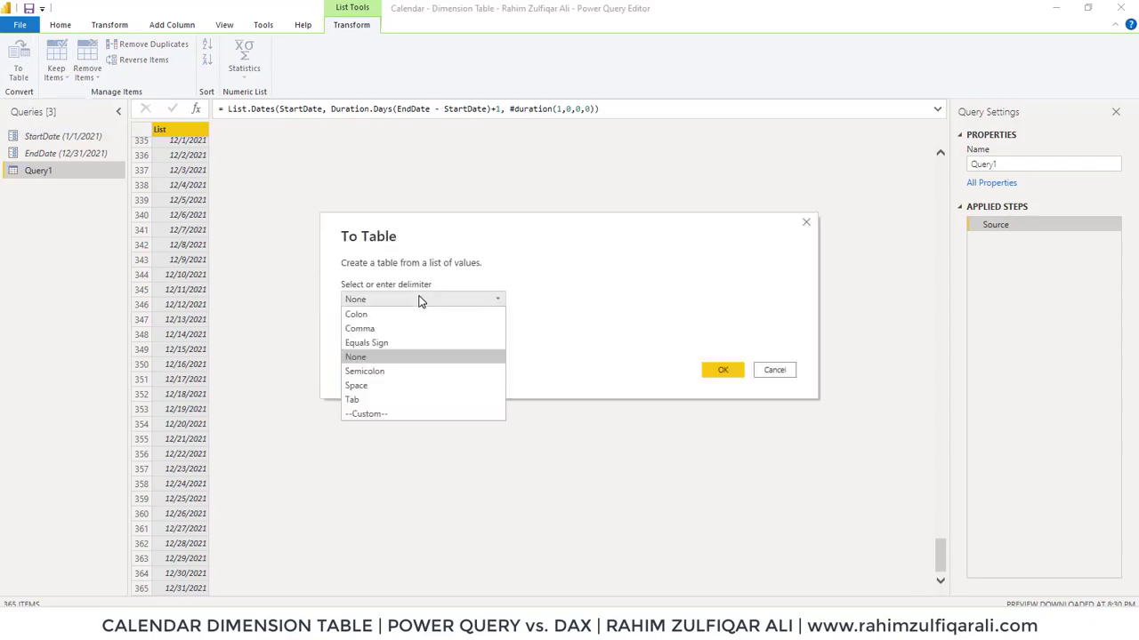
pyautogui.click(421, 300)
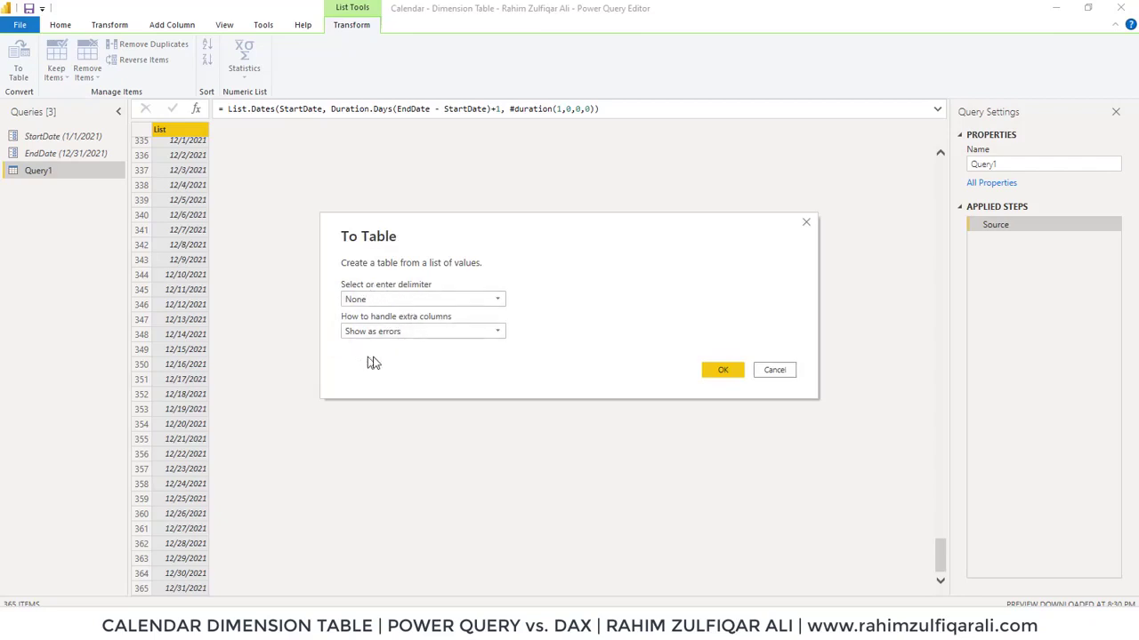
pyautogui.click(722, 372)
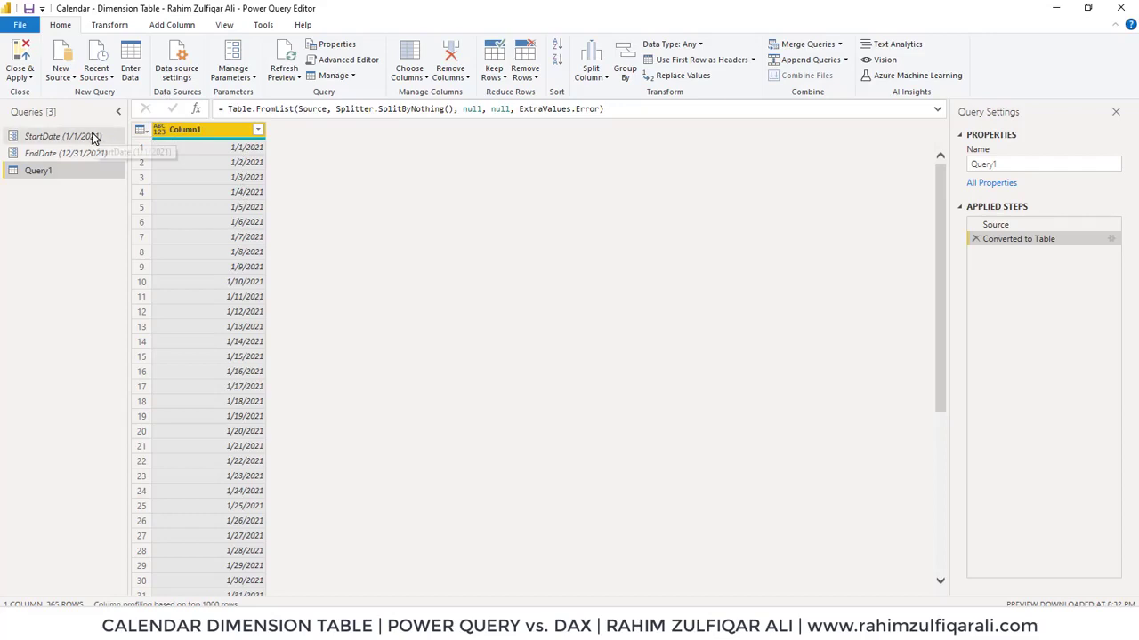
# Inspect the StartDate and EndDate parameters, then return to Query1
pyautogui.click(92, 139)
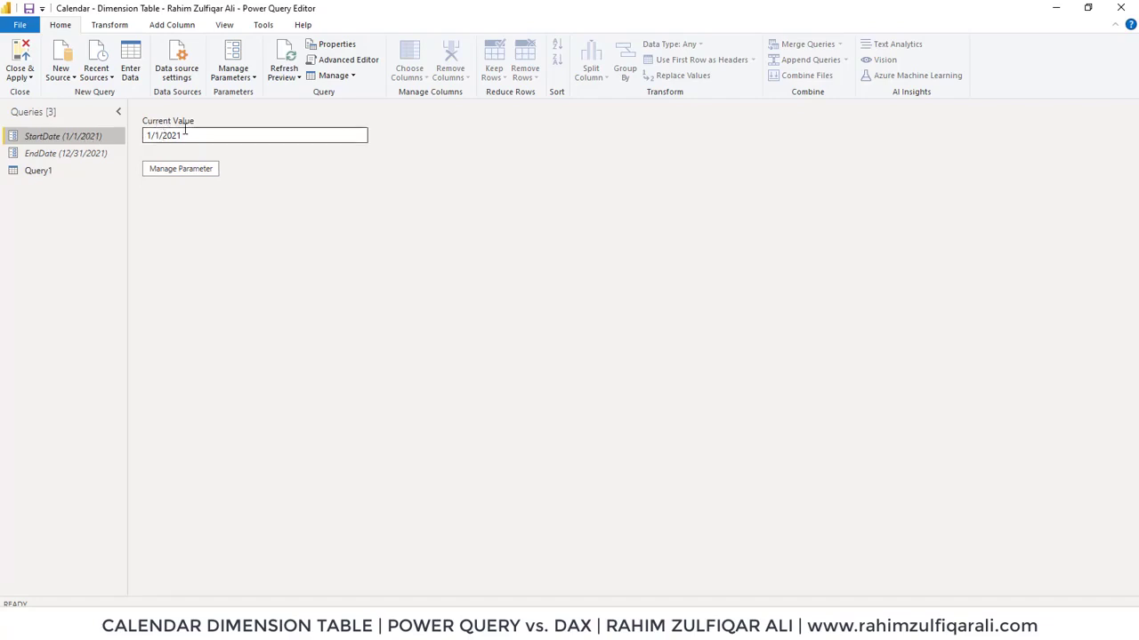
pyautogui.click(97, 154)
pyautogui.click(54, 171)
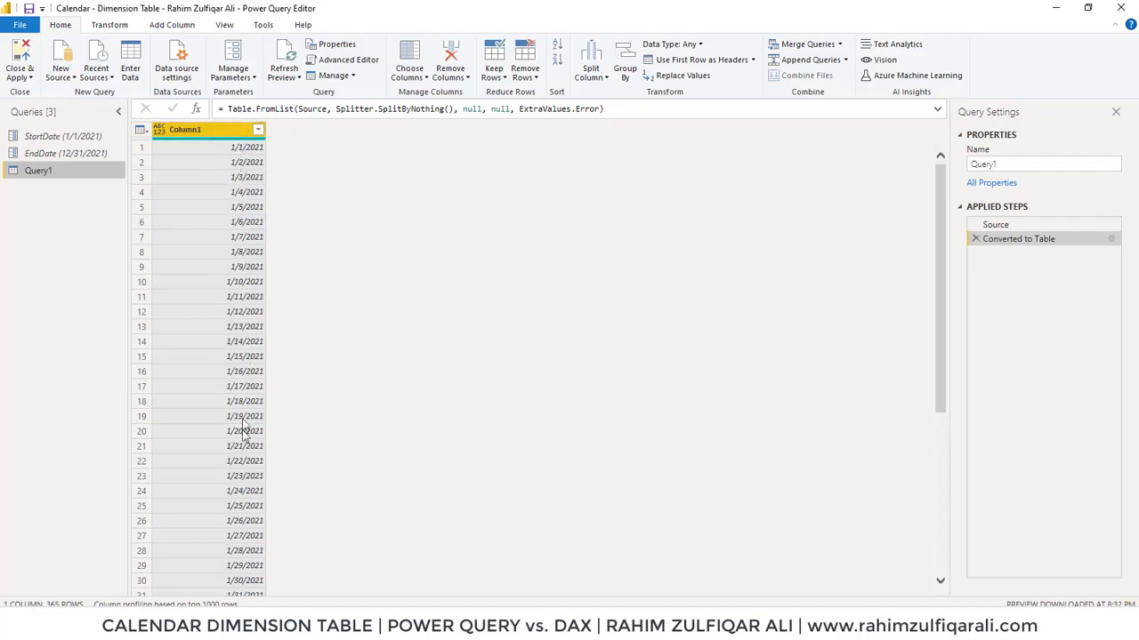
# Rename the table's column to Dates
pyautogui.doubleClick(224, 129)
pyautogui.write('Dates')
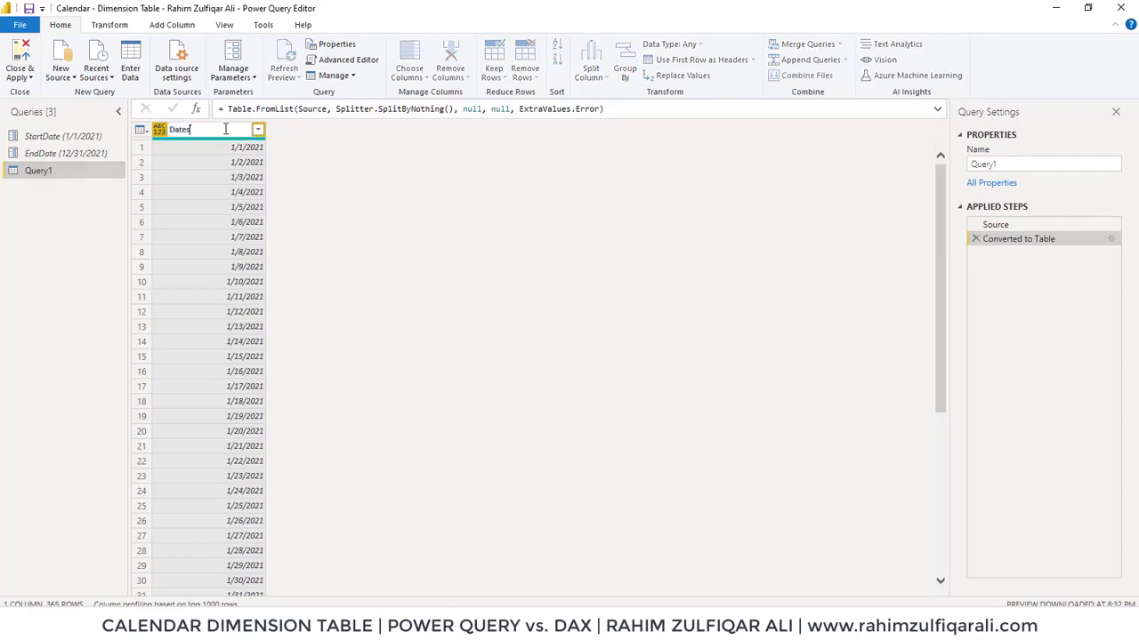
pyautogui.press('Return')
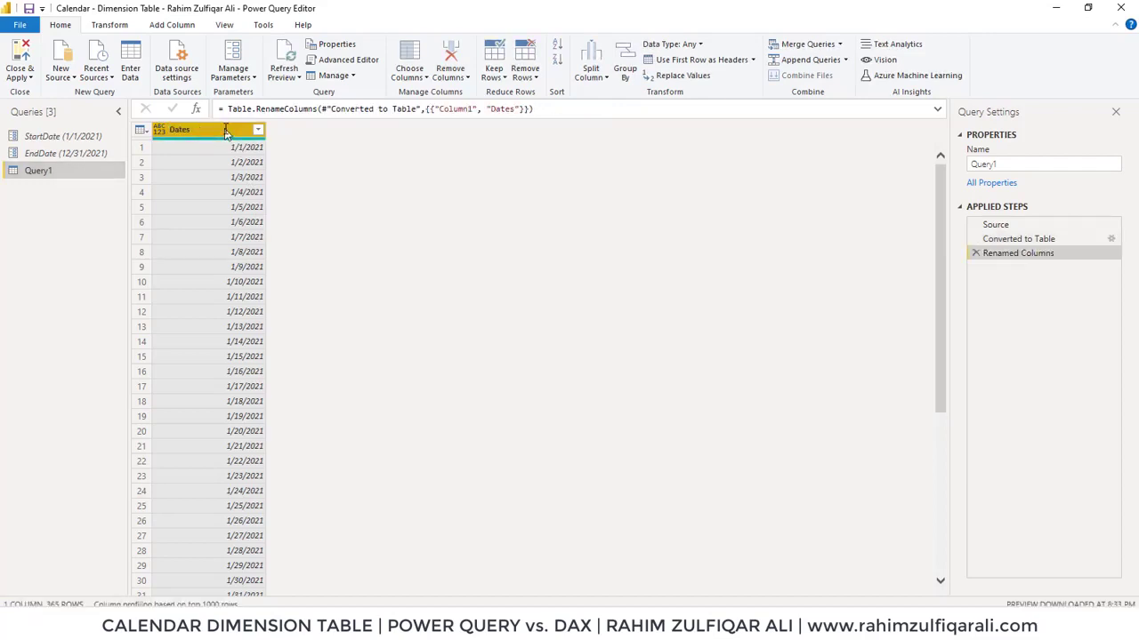
# Duplicate the Dates column five times
pyautogui.rightClick(226, 132)
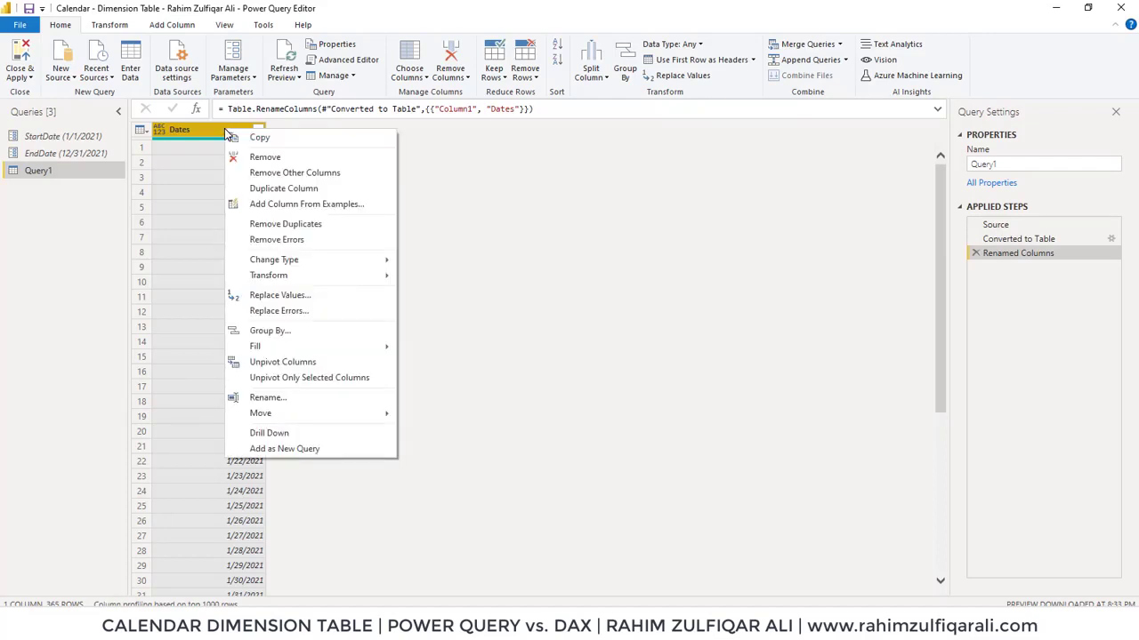
pyautogui.click(283, 188)
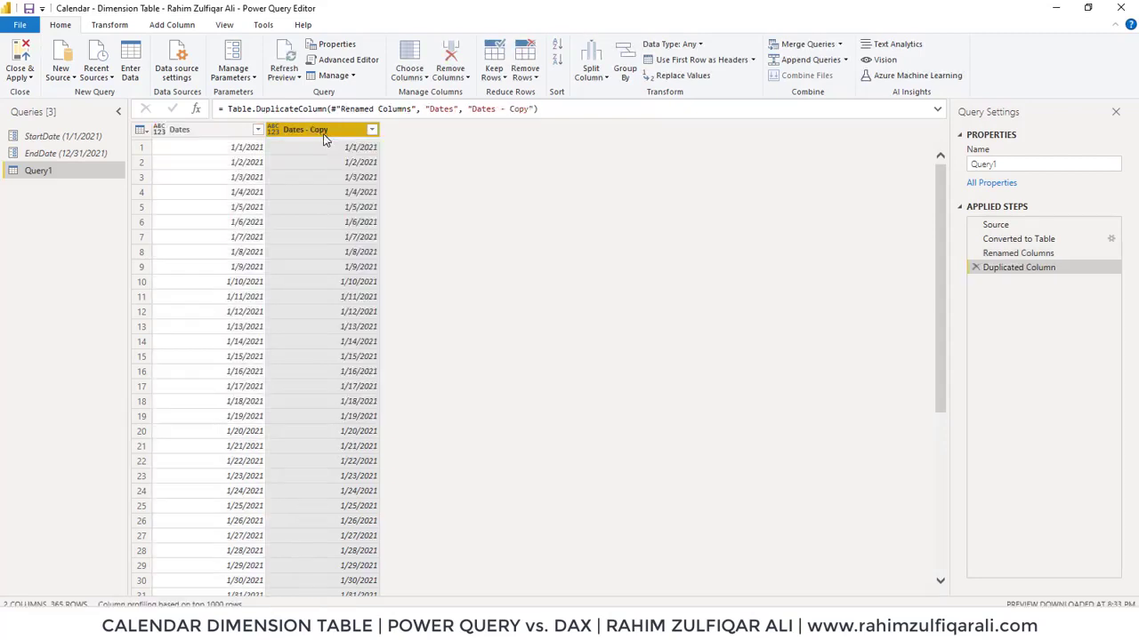
pyautogui.rightClick(234, 131)
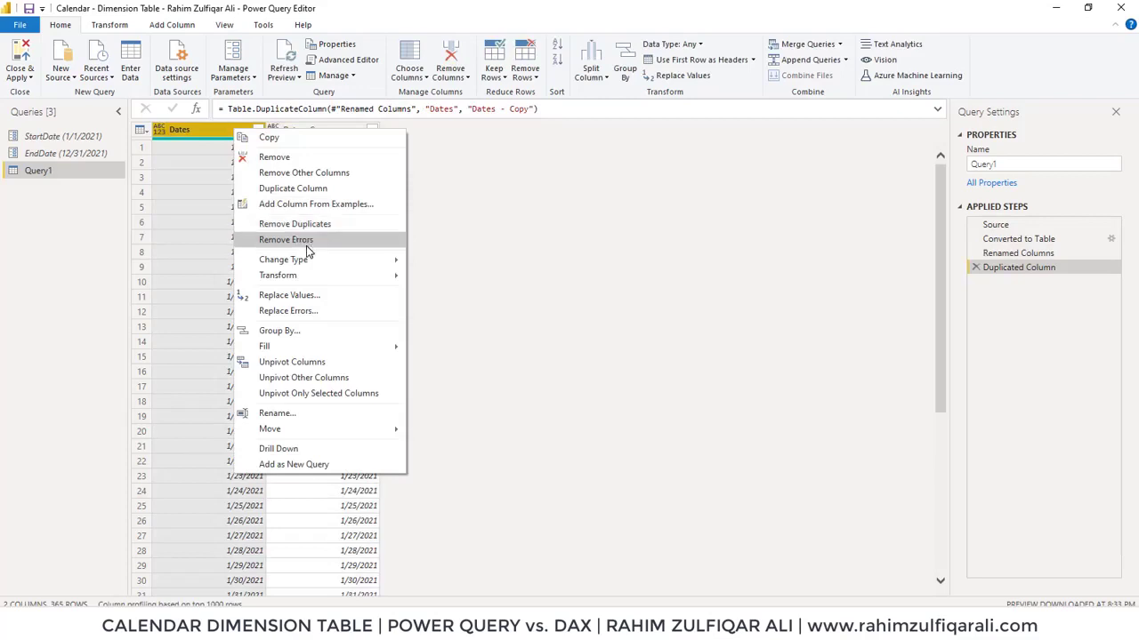
pyautogui.press('Escape')
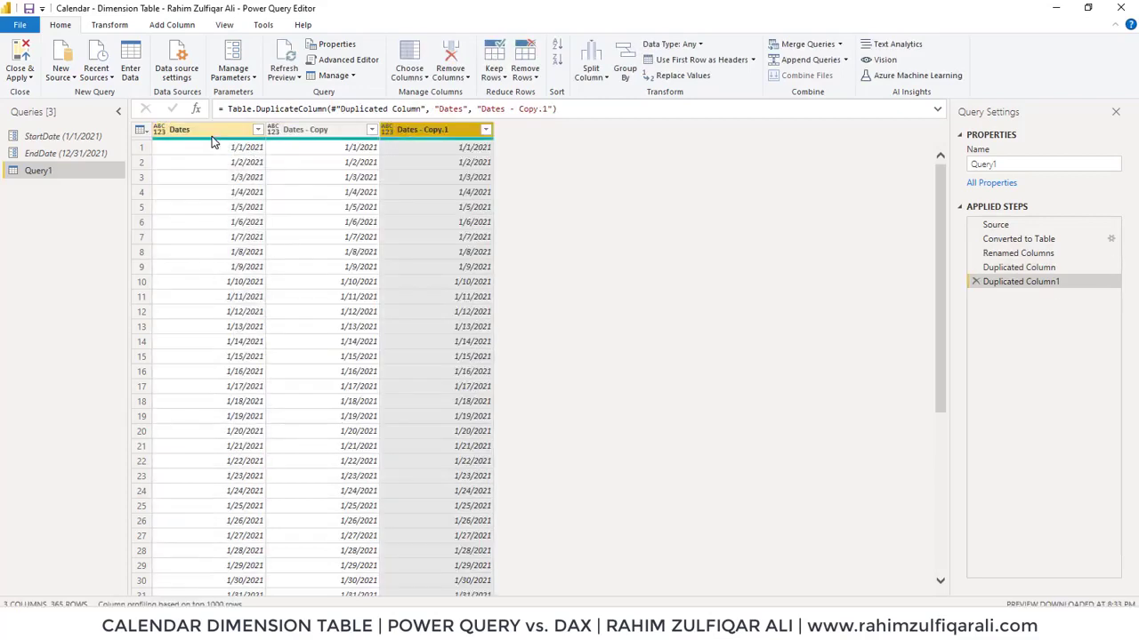
pyautogui.rightClick(211, 134)
pyautogui.click(287, 188)
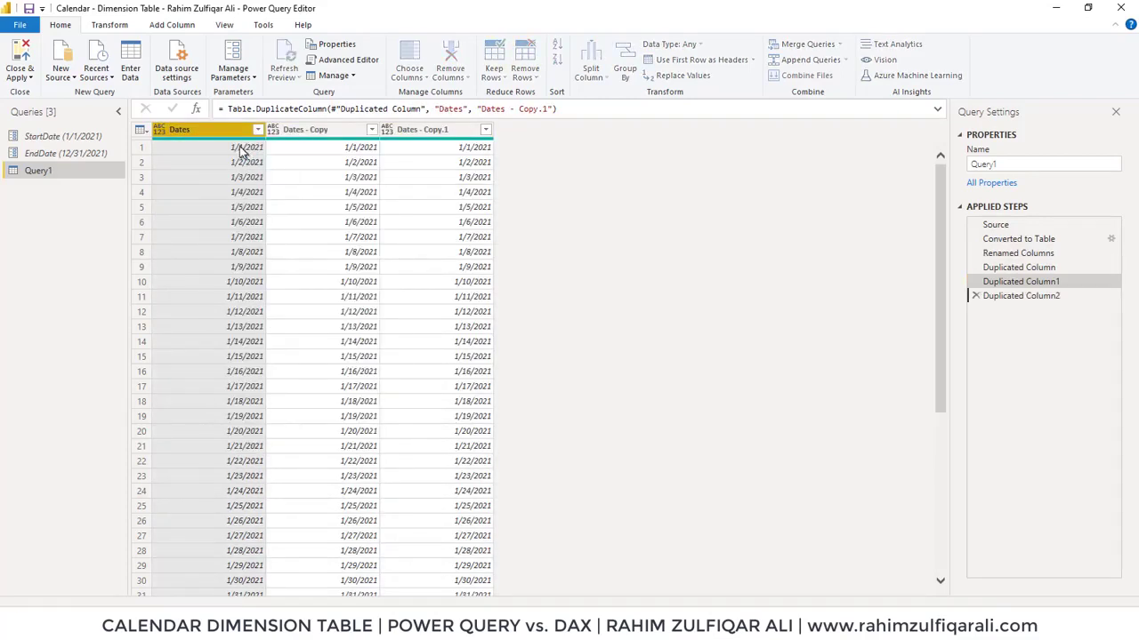
pyautogui.rightClick(225, 130)
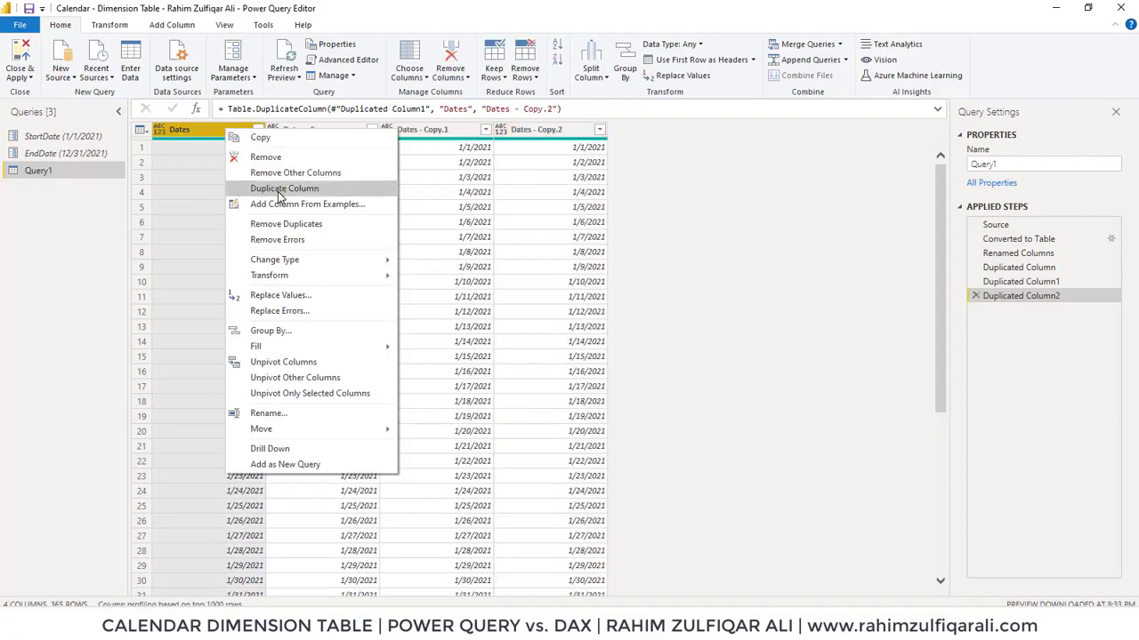
pyautogui.click(279, 191)
pyautogui.rightClick(219, 129)
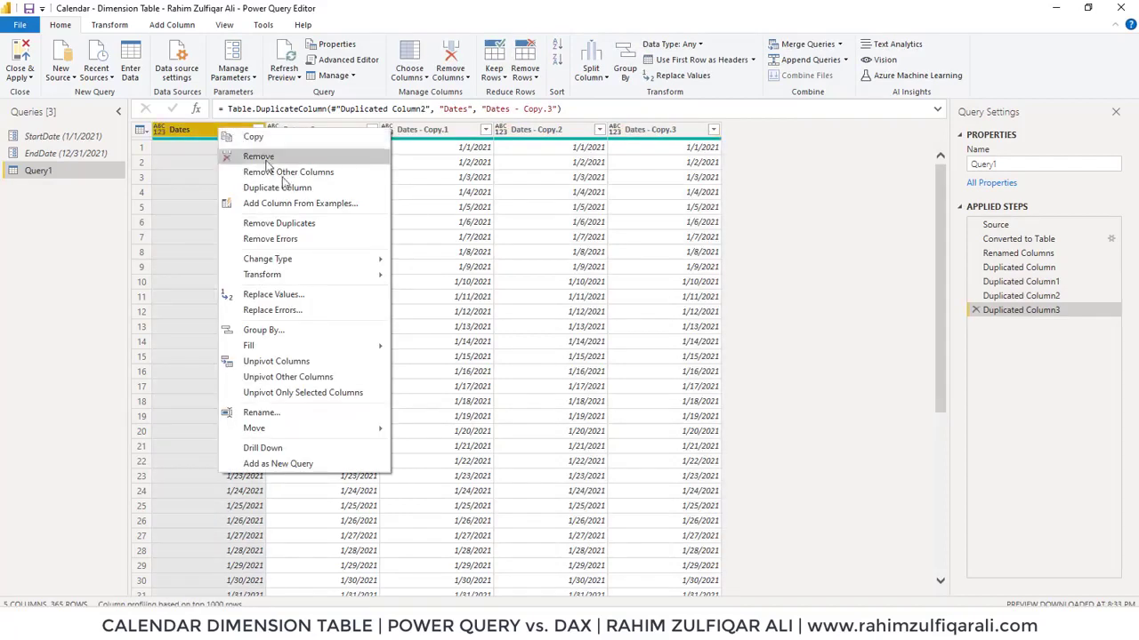
pyautogui.click(283, 188)
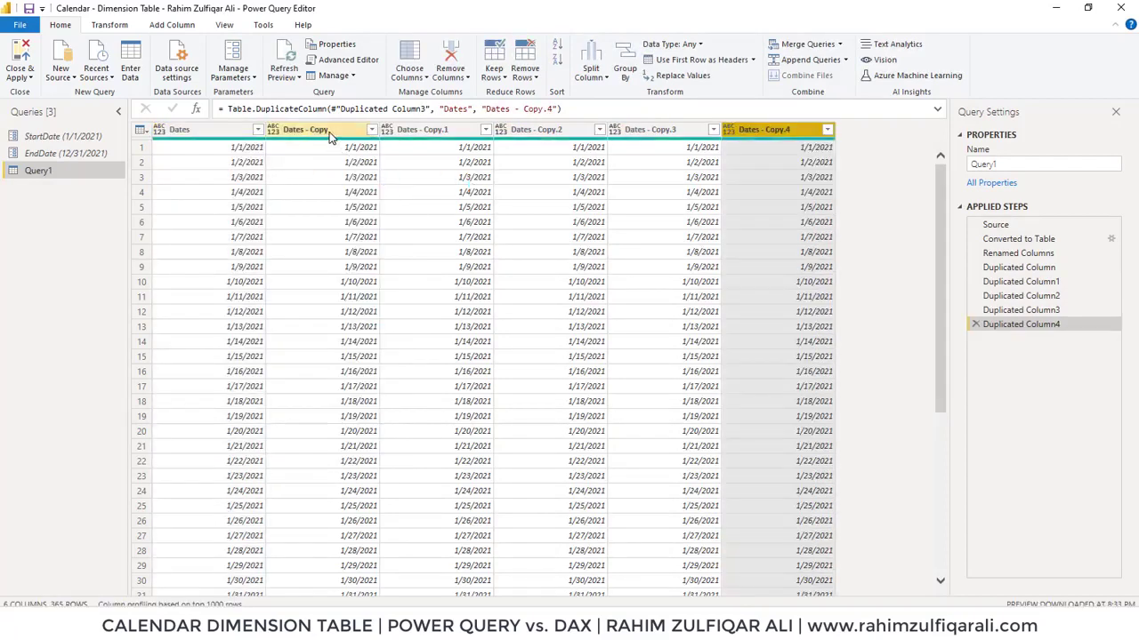
# Transform the Dates - Copy column into month names
pyautogui.click(329, 132)
pyautogui.rightClick(329, 132)
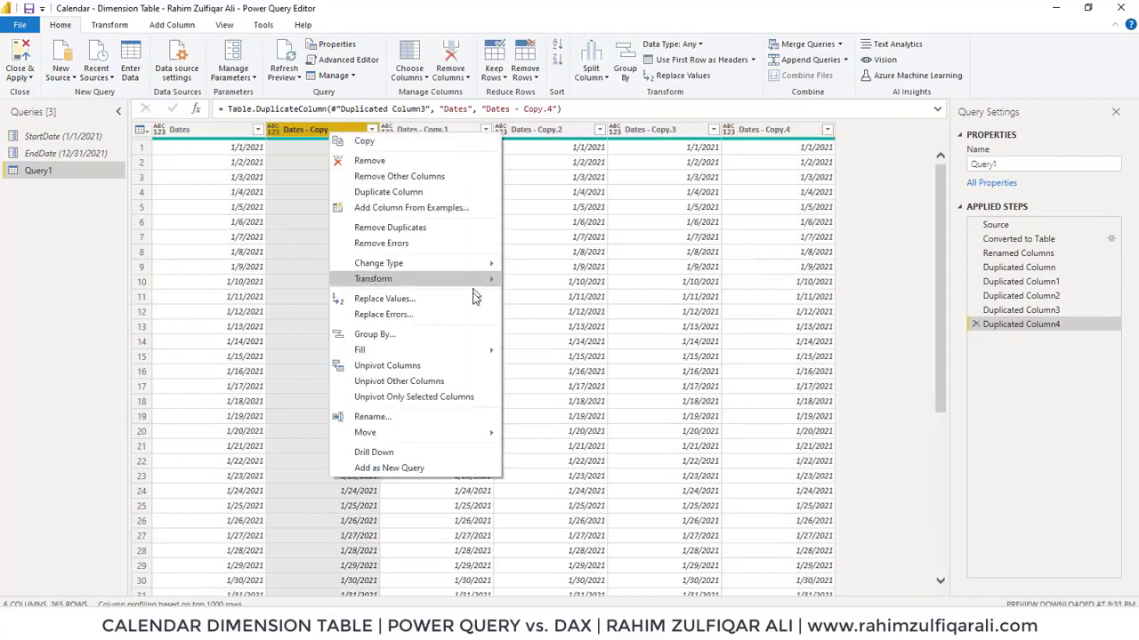
pyautogui.moveTo(467, 281)
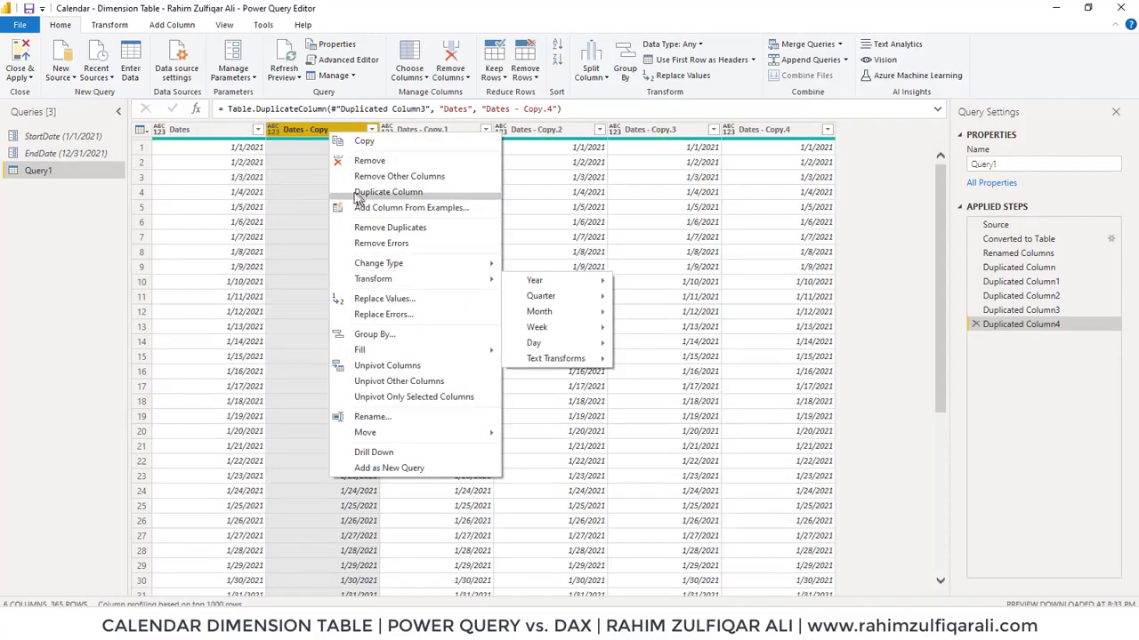
pyautogui.moveTo(378, 281)
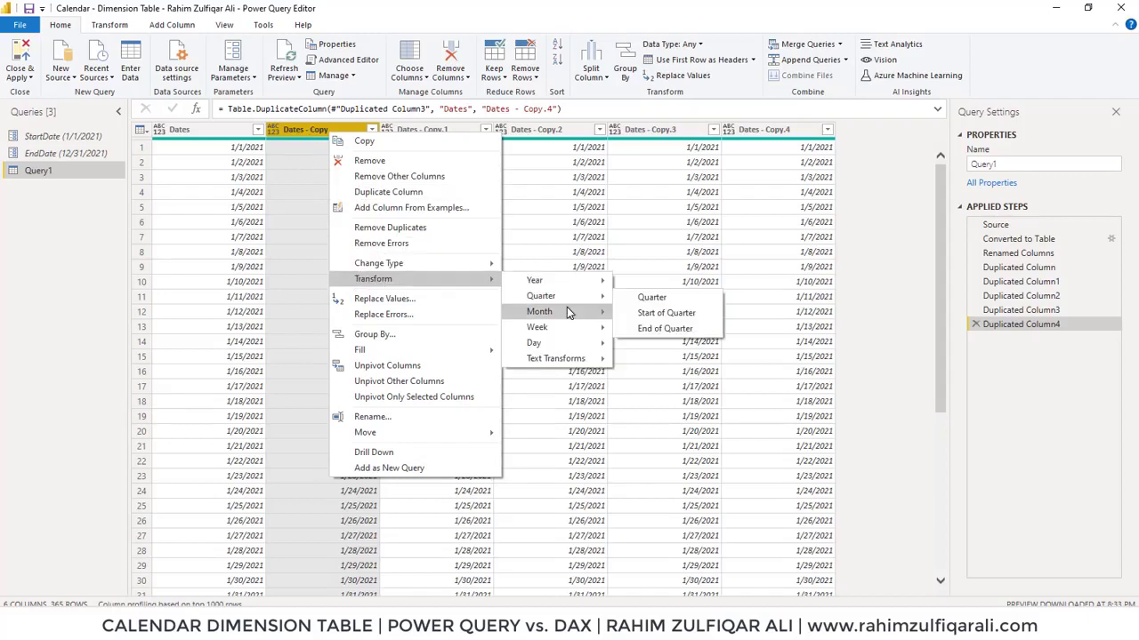
pyautogui.moveTo(572, 312)
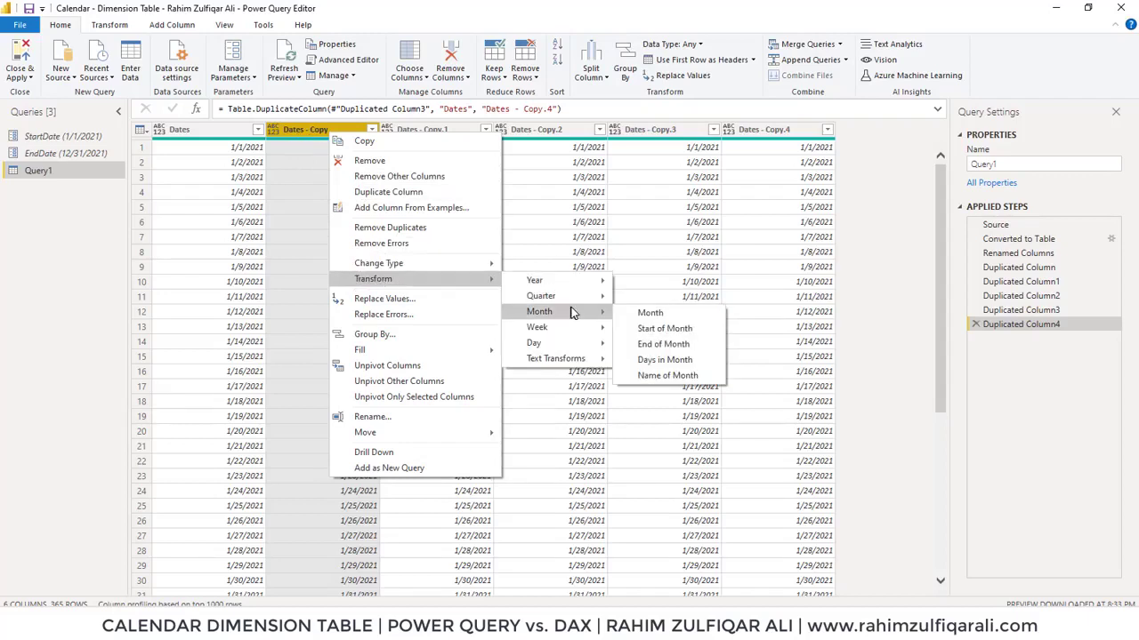
pyautogui.click(667, 375)
# Transform the Dates - Copy.1 column into month numbers
pyautogui.click(422, 133)
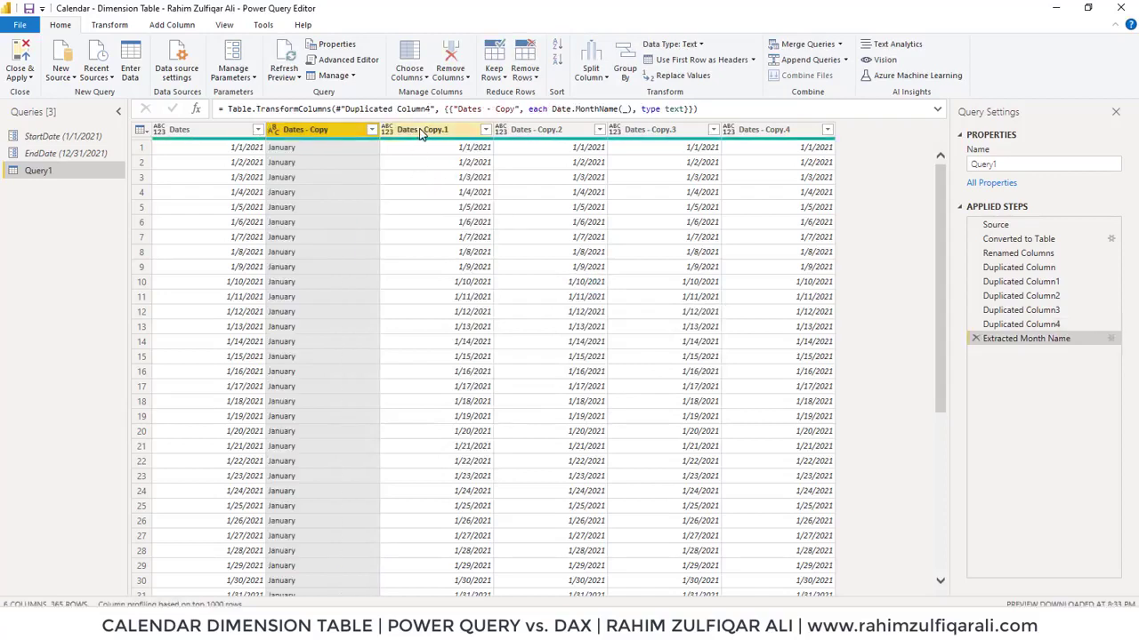
pyautogui.rightClick(422, 131)
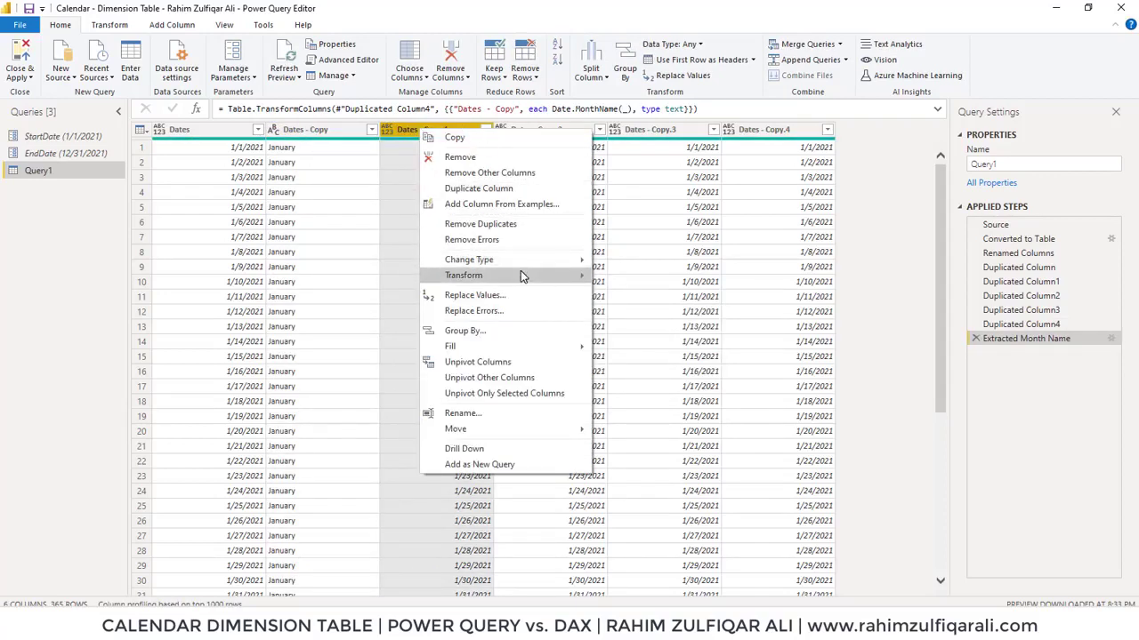
pyautogui.moveTo(520, 274)
pyautogui.moveTo(677, 308)
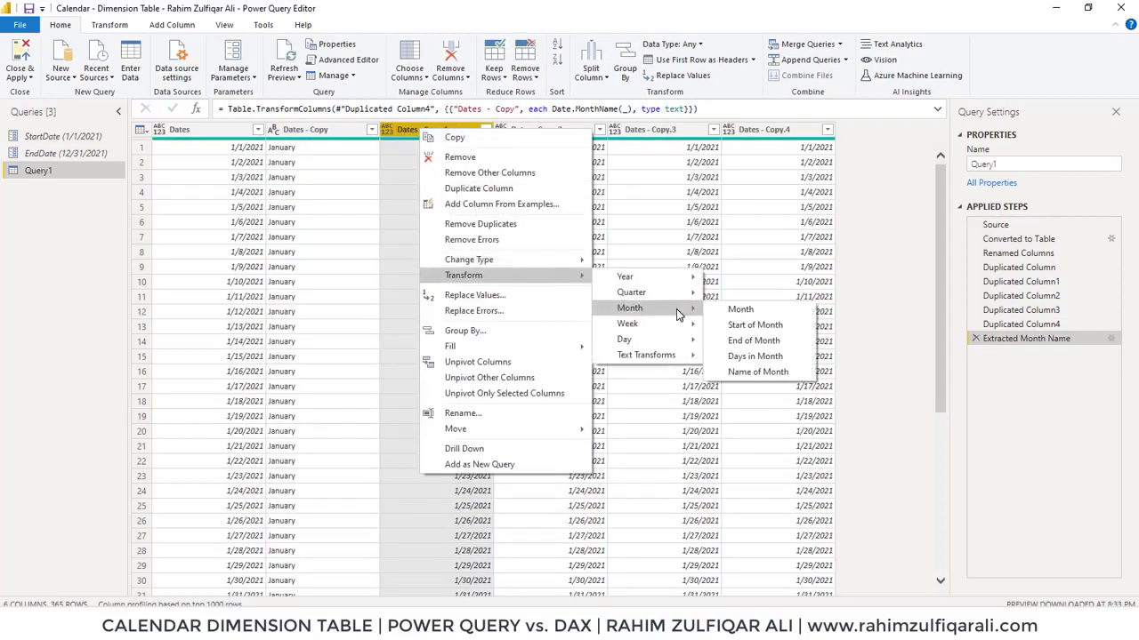
pyautogui.click(740, 308)
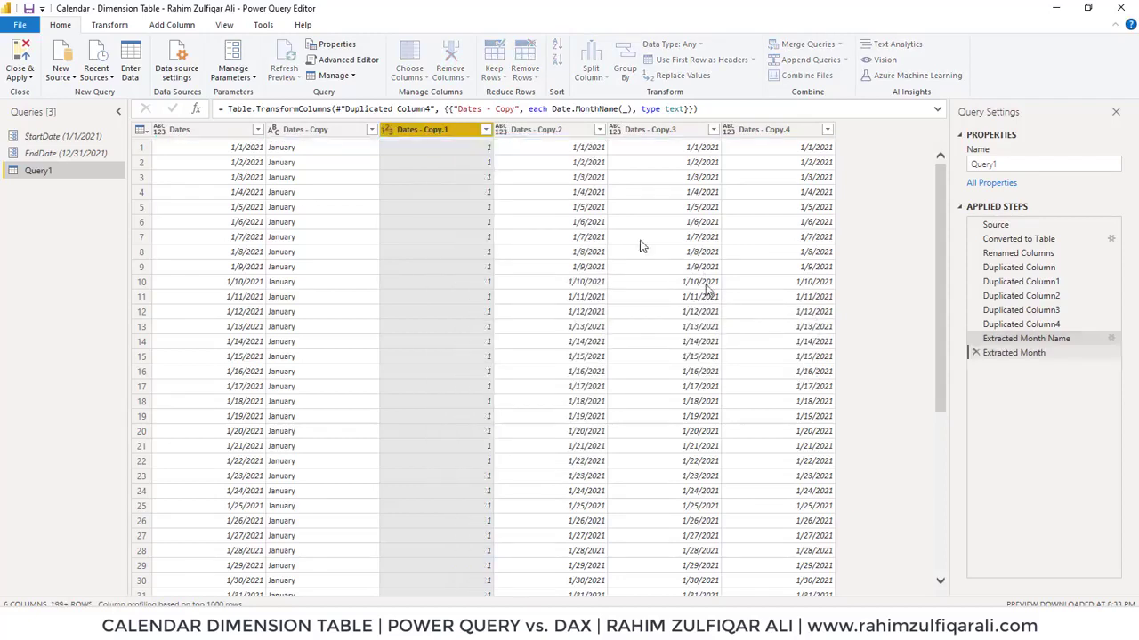
# Transform the Dates - Copy.2 column into the year
pyautogui.click(538, 132)
pyautogui.rightClick(539, 132)
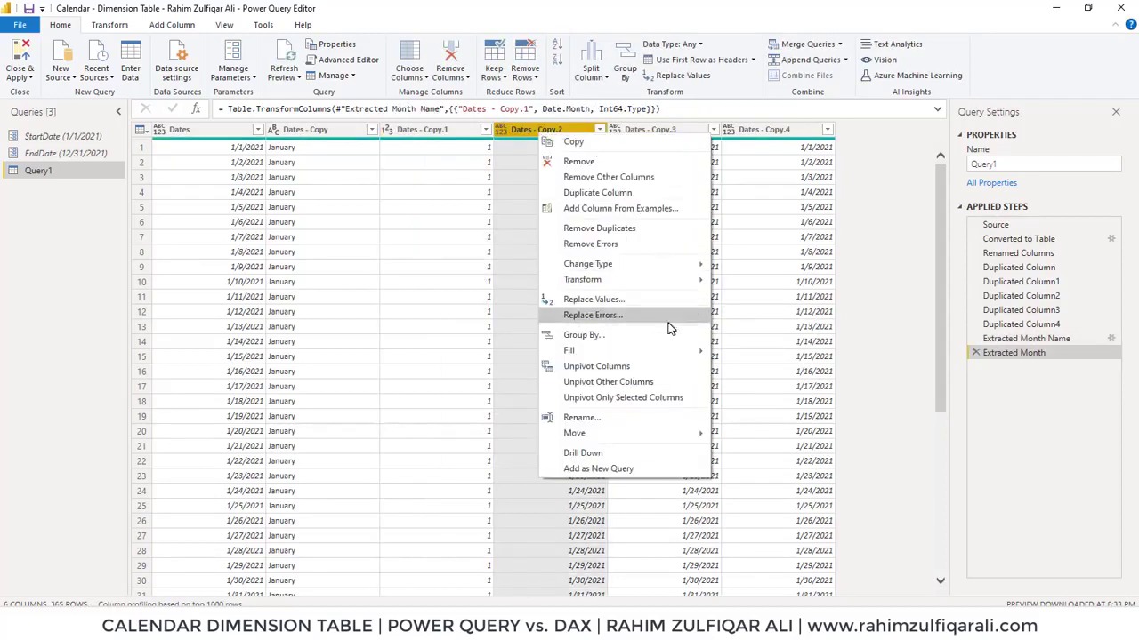
pyautogui.moveTo(655, 280)
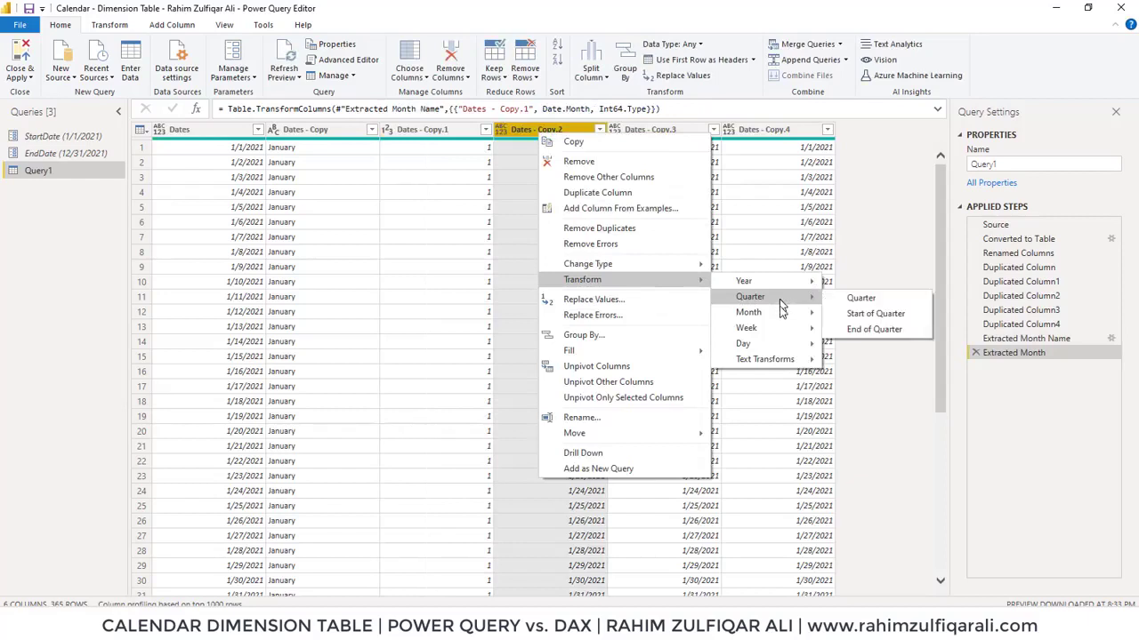
pyautogui.moveTo(787, 291)
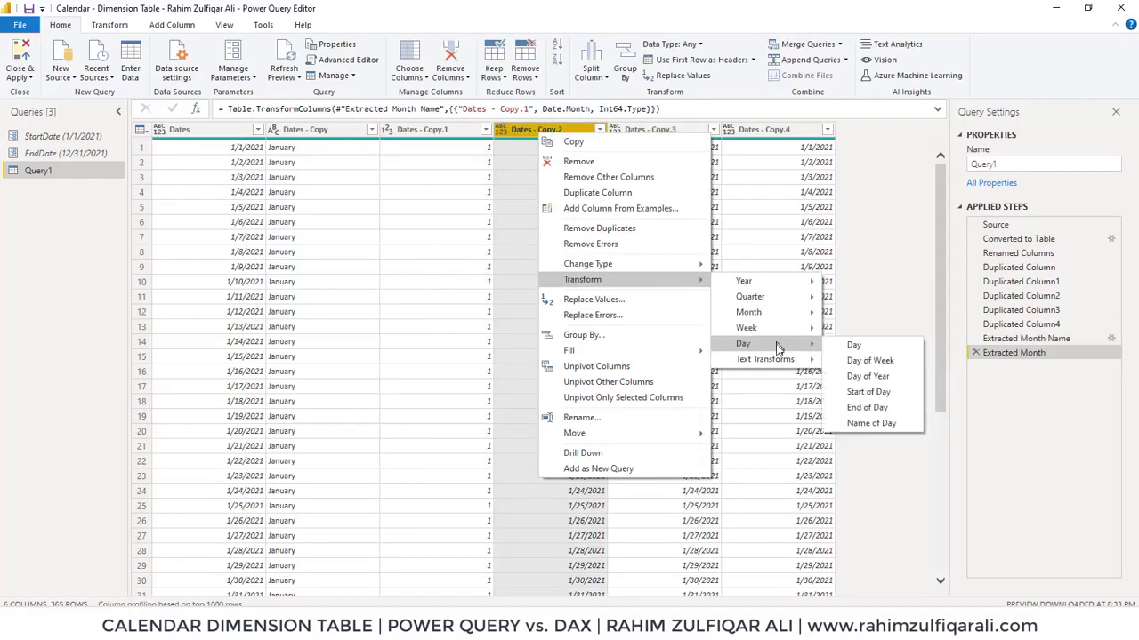
pyautogui.click(853, 282)
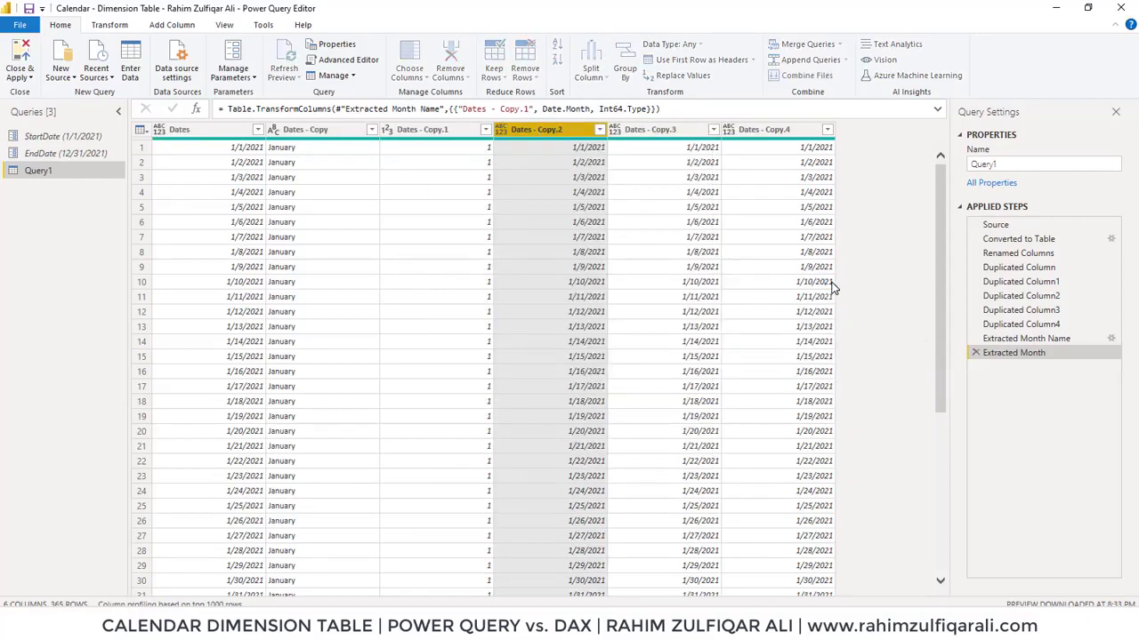
# Transform the Dates - Copy.3 column into the quarter of the year and check the values down to the last row
pyautogui.click(656, 134)
pyautogui.rightClick(655, 133)
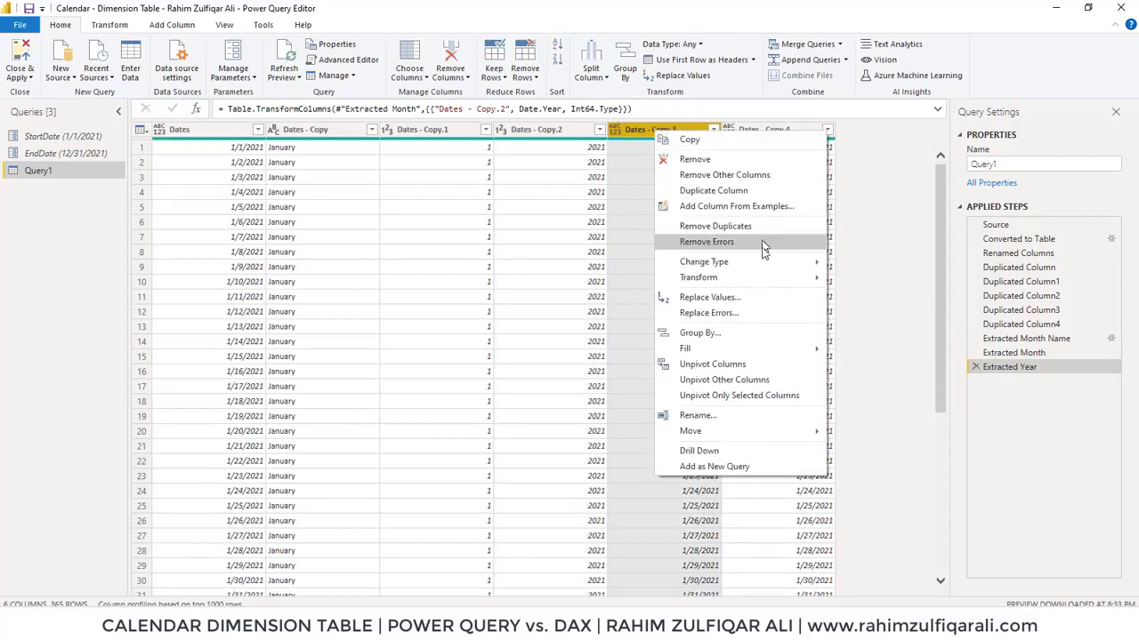
pyautogui.moveTo(765, 279)
pyautogui.moveTo(901, 296)
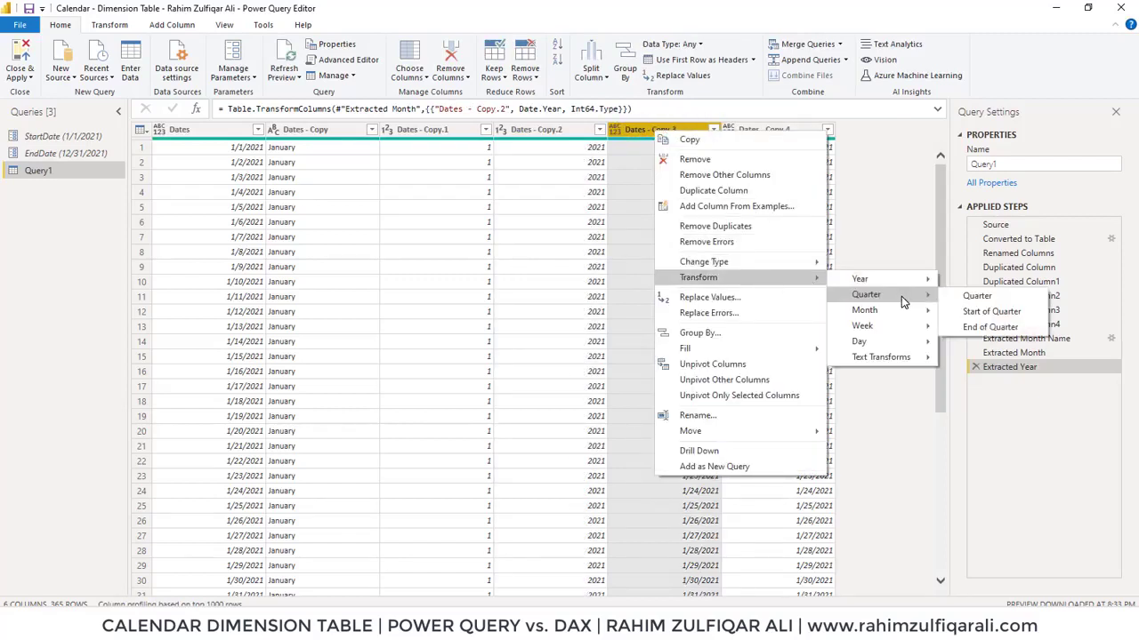
pyautogui.click(975, 296)
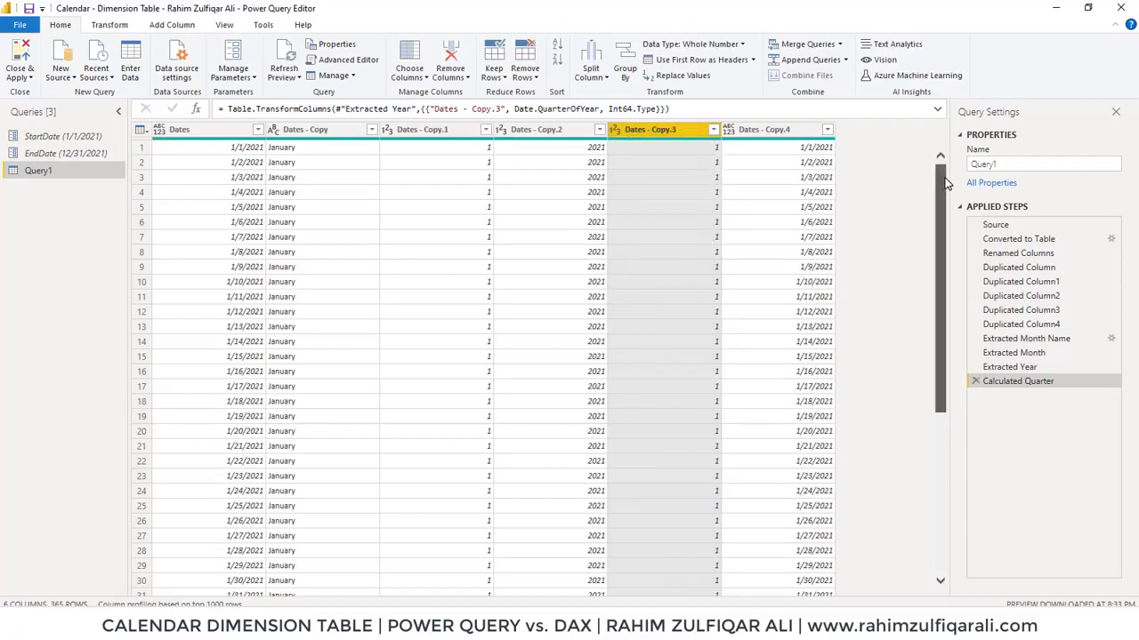
pyautogui.moveTo(945, 182); pyautogui.dragTo(940, 594)
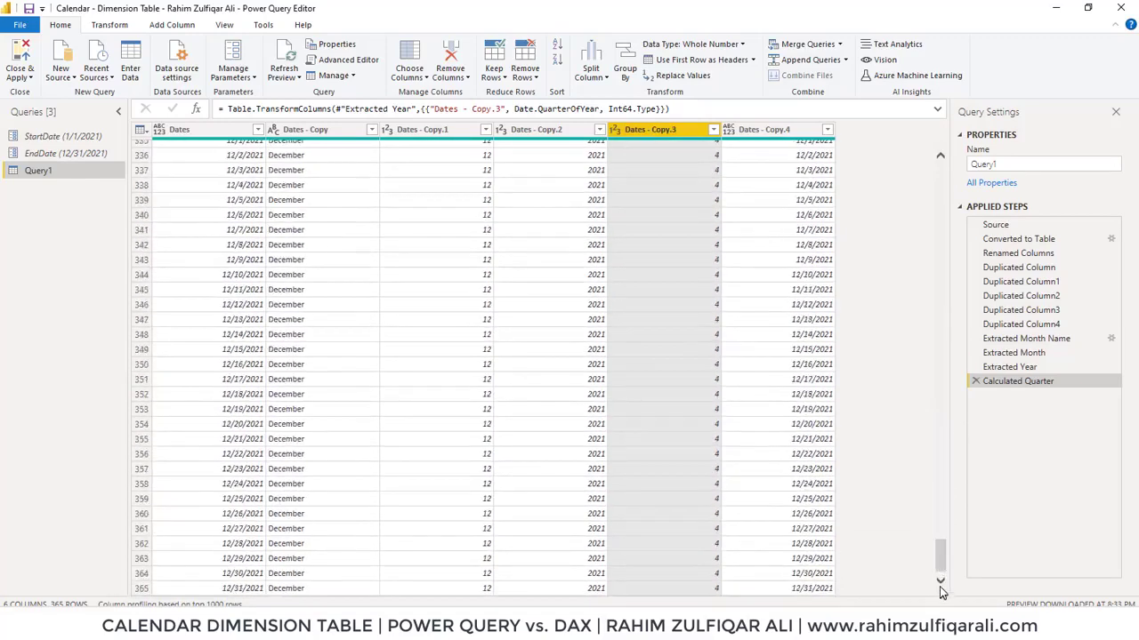
pyautogui.moveTo(941, 562); pyautogui.dragTo(936, 169)
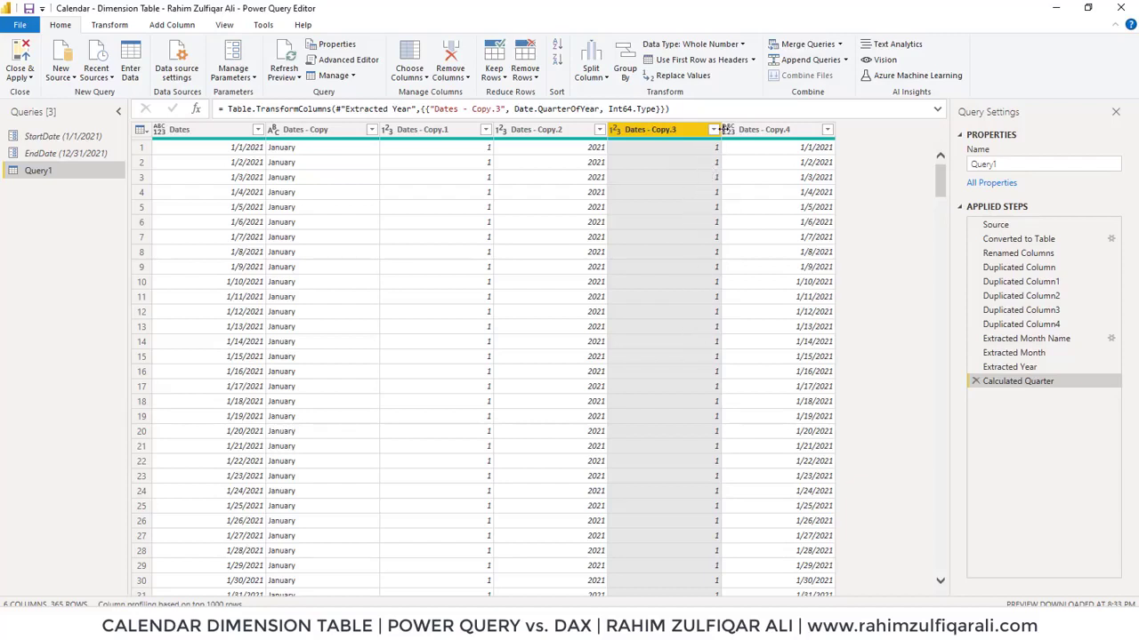
# Transform the Dates - Copy.4 column into the day of the month
pyautogui.rightClick(752, 128)
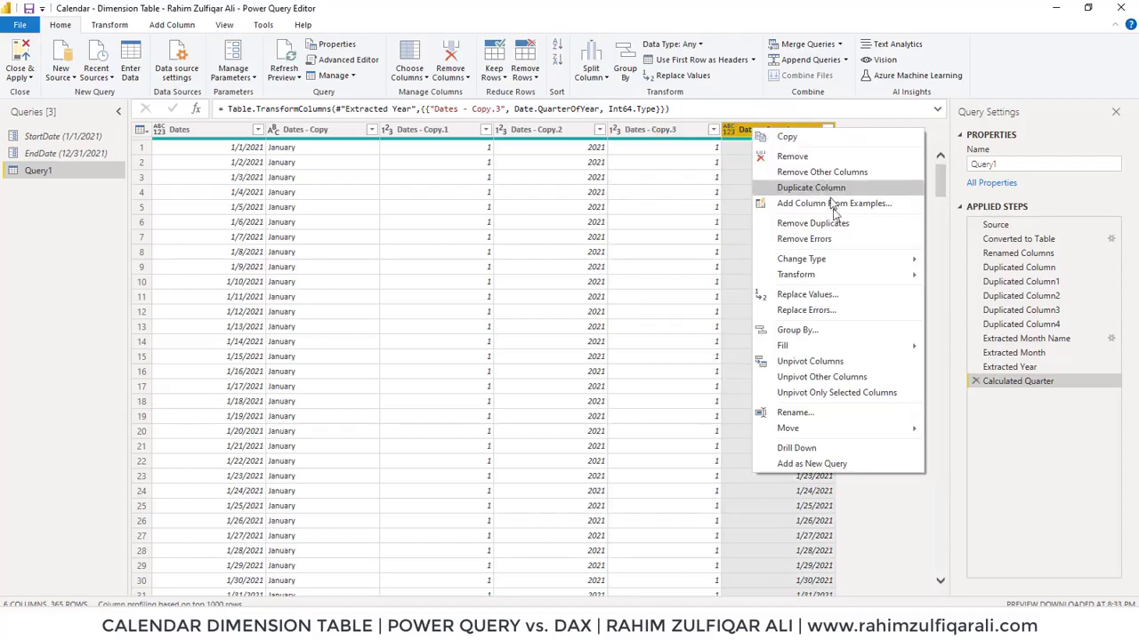
pyautogui.moveTo(821, 279)
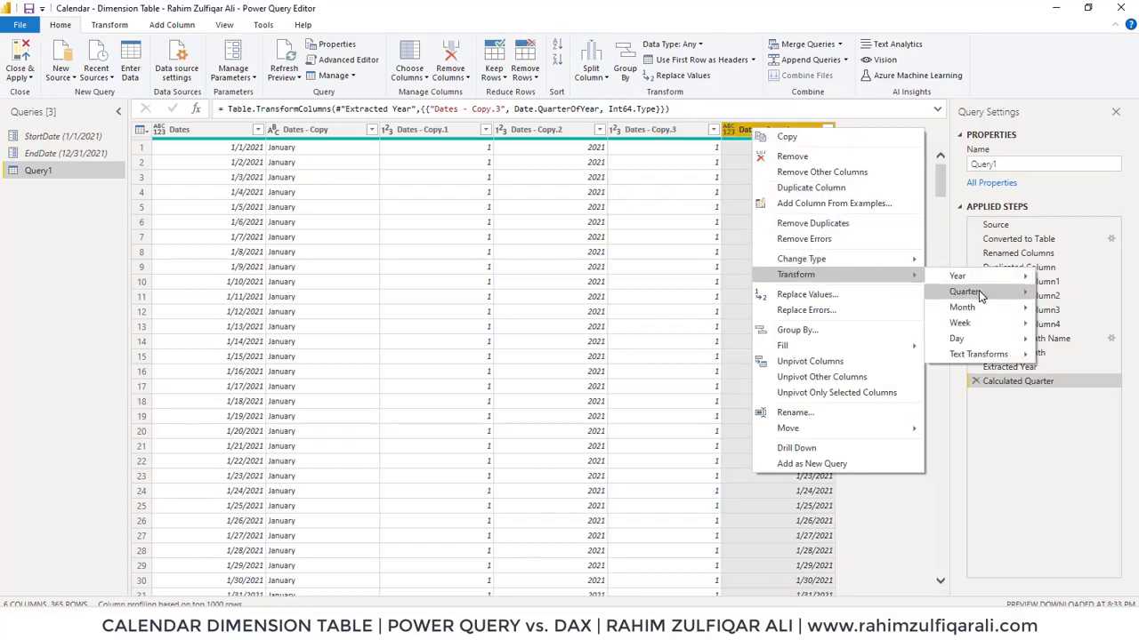
pyautogui.moveTo(983, 341)
pyautogui.click(1066, 340)
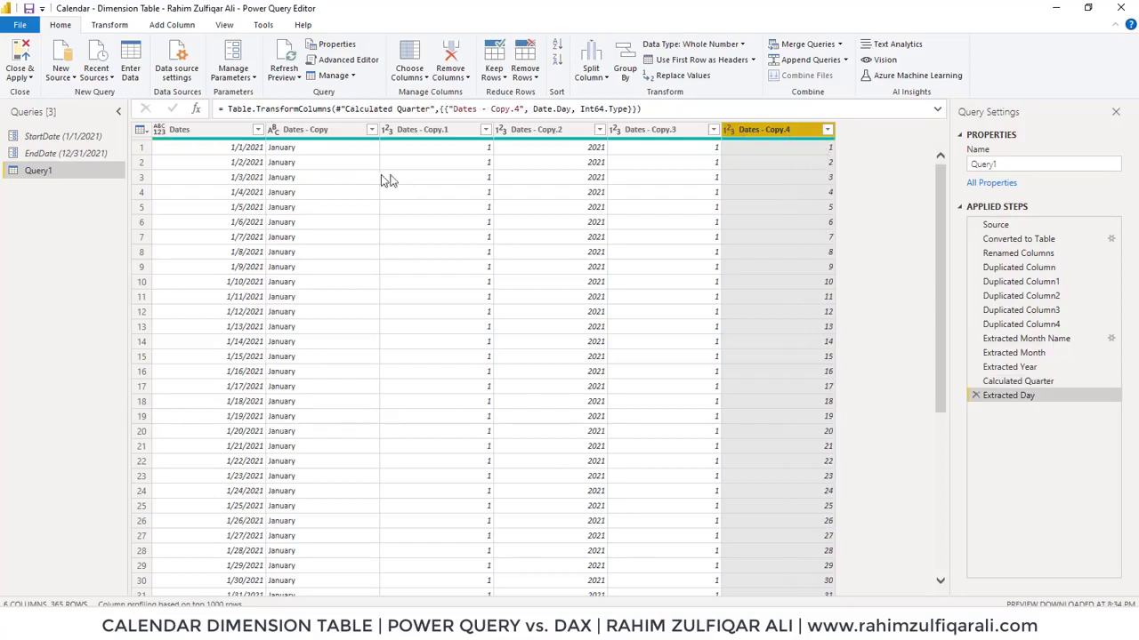
# Rename the Dates - Copy column to Month Name and Dates - Copy.1 to Month No
pyautogui.click(329, 132)
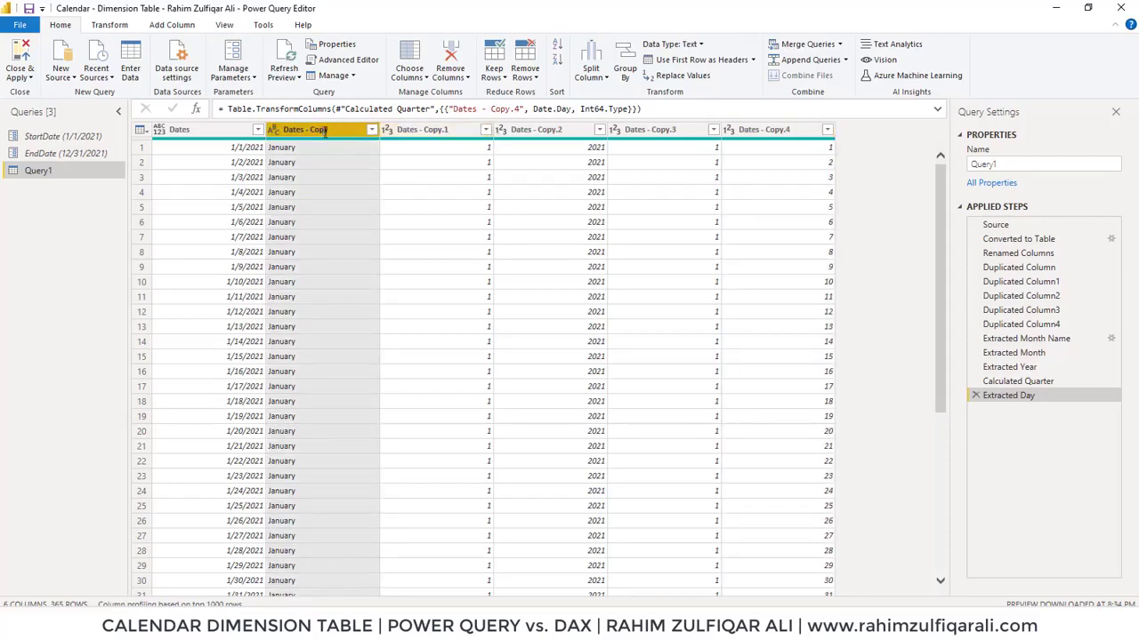
pyautogui.doubleClick(326, 132)
pyautogui.write('Month Name')
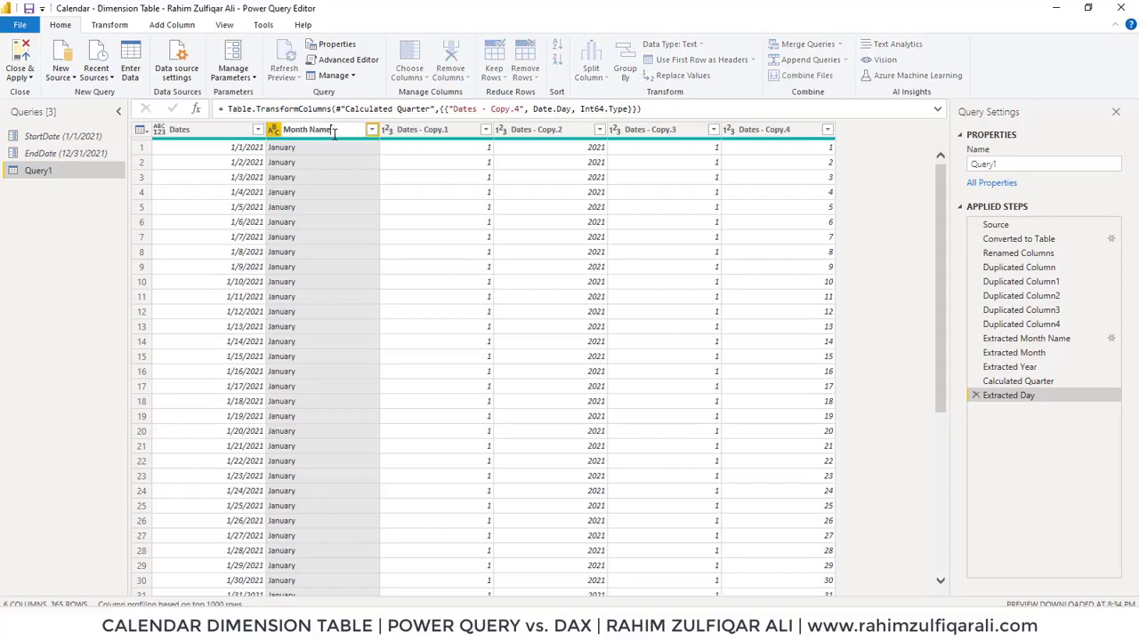
pyautogui.press('Return')
pyautogui.doubleClick(409, 130)
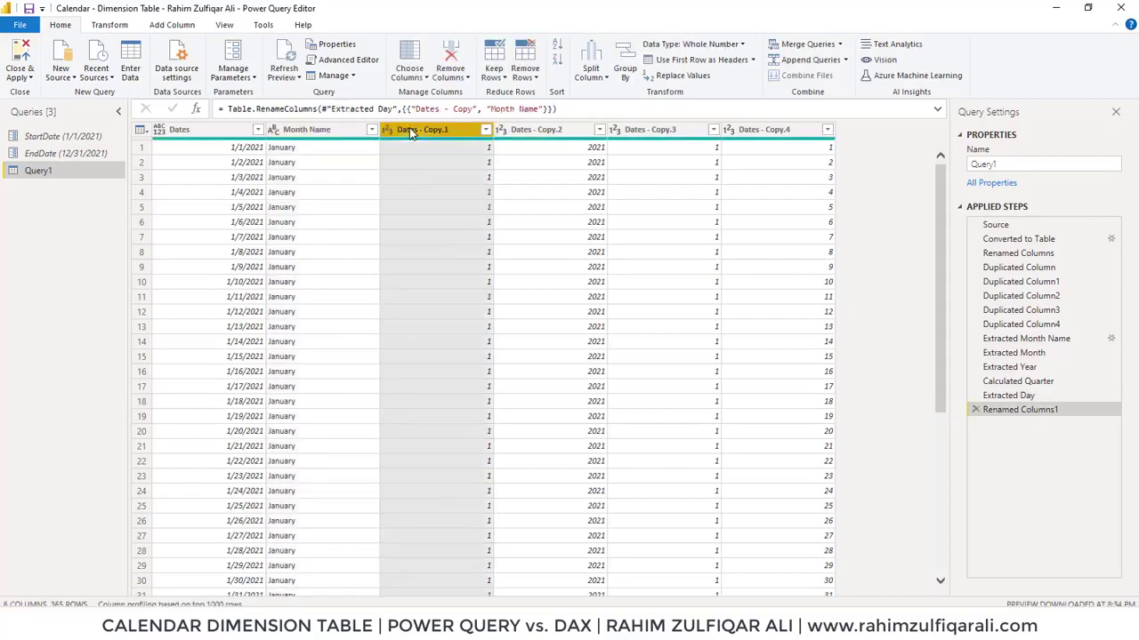
pyautogui.write('Mo')
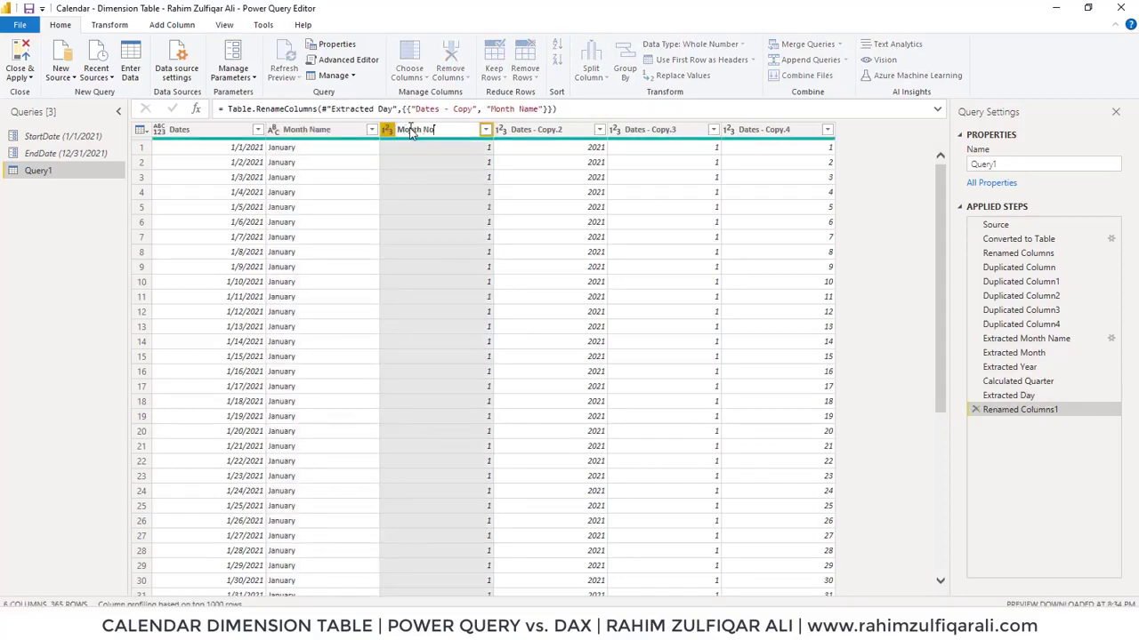
pyautogui.write('nth No')
pyautogui.press('Return')
# Rename the Dates - Copy.2, Dates - Copy.3 and Dates - Copy.4 columns to Year, Quarter and Day
pyautogui.doubleClick(530, 131)
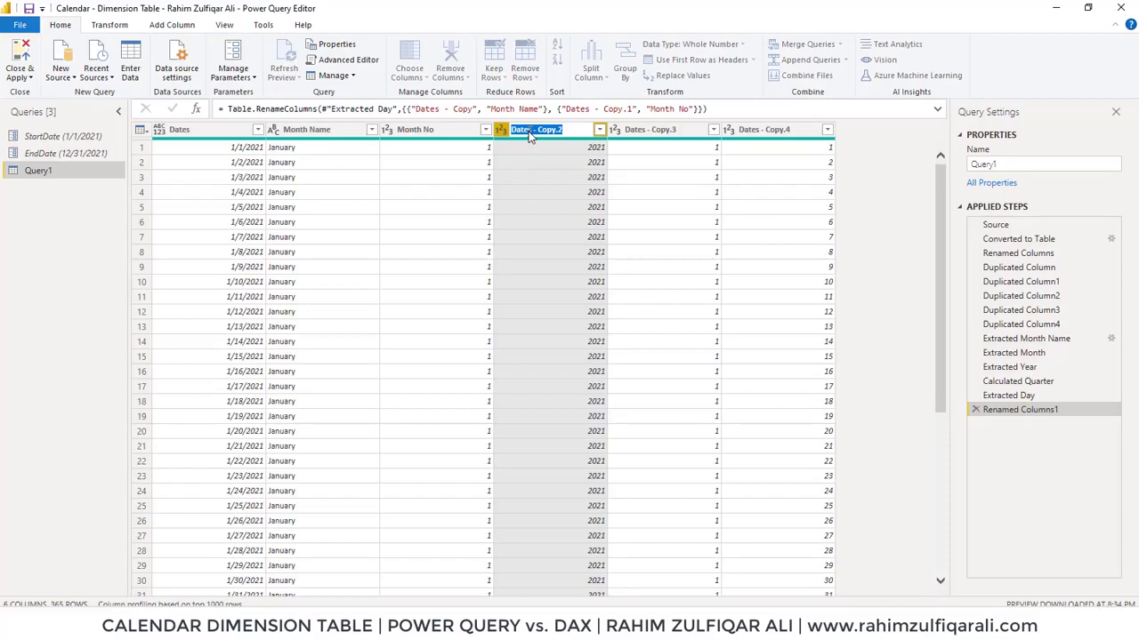
pyautogui.write('Year')
pyautogui.press('Return')
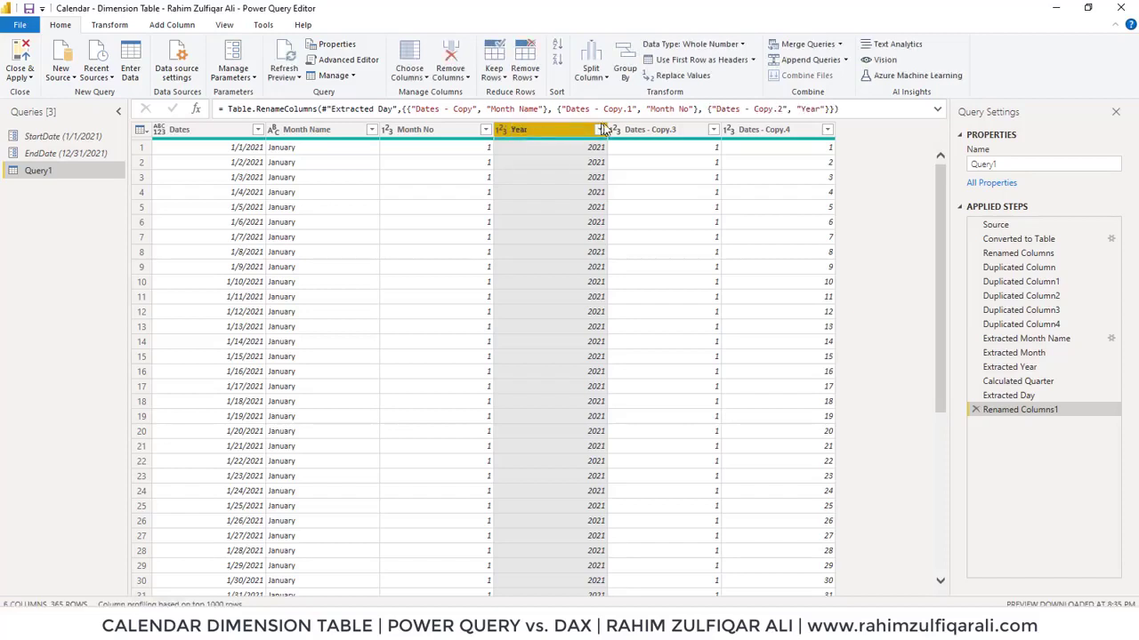
pyautogui.doubleClick(661, 132)
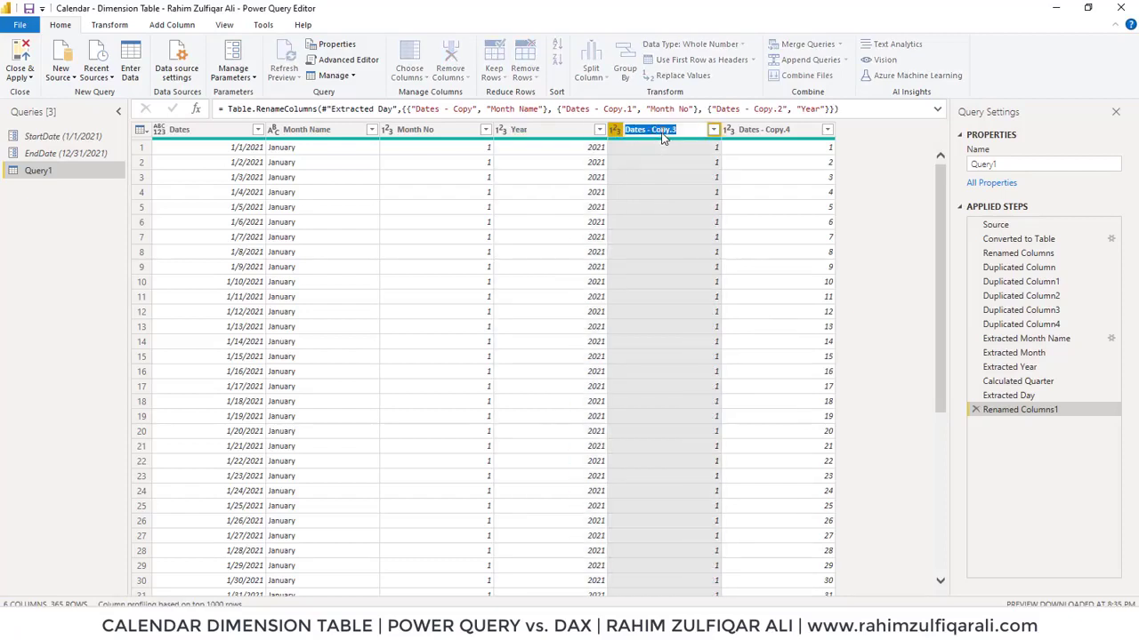
pyautogui.write('Quarter')
pyautogui.press('Return')
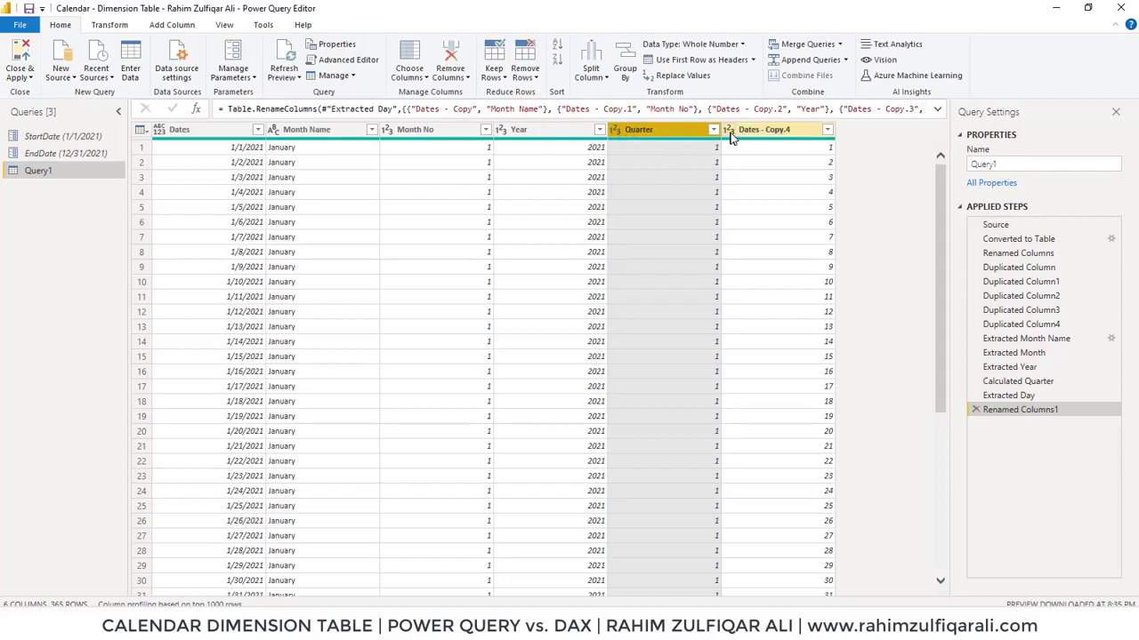
pyautogui.doubleClick(747, 130)
pyautogui.write('Da')
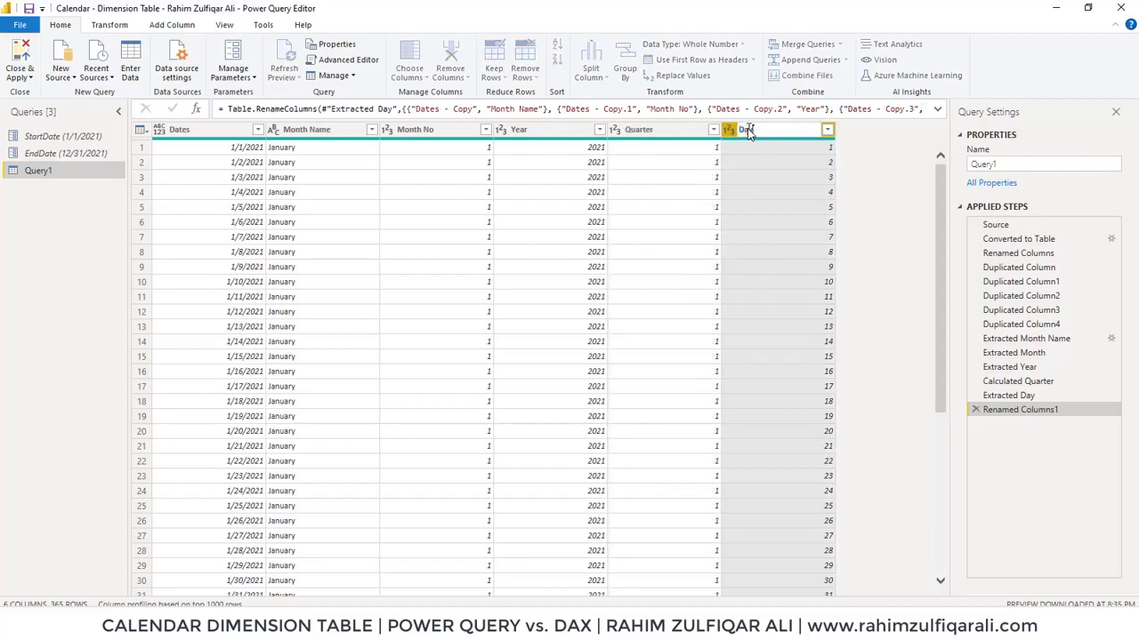
pyautogui.write('y')
pyautogui.press('Return')
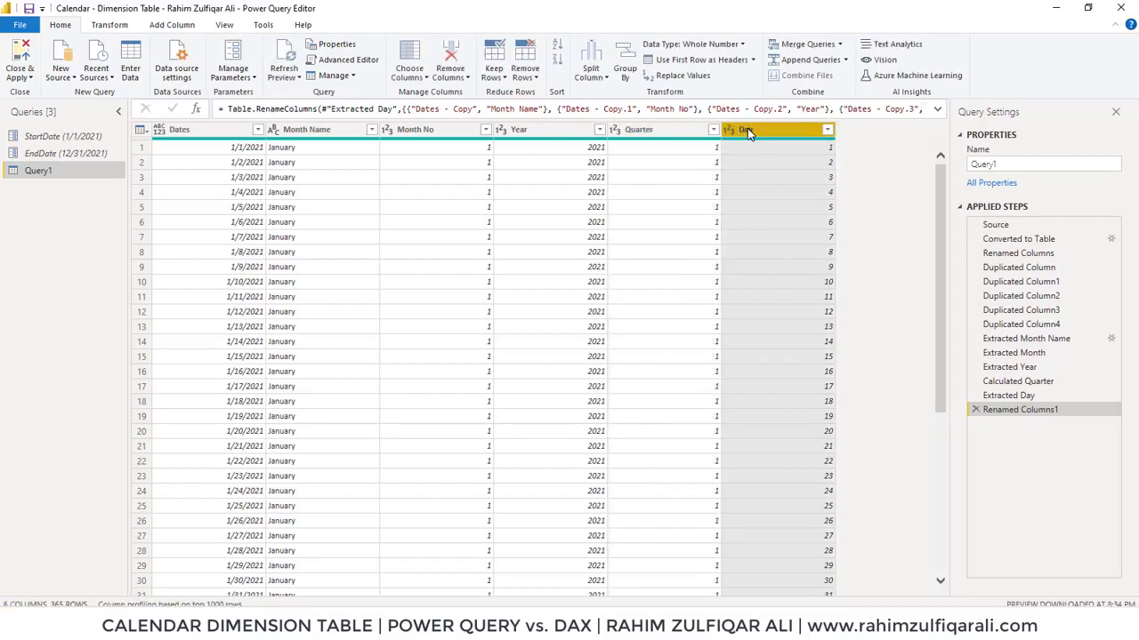
# Split the Month Name column by 3 characters, once as far left as possible
pyautogui.click(291, 144)
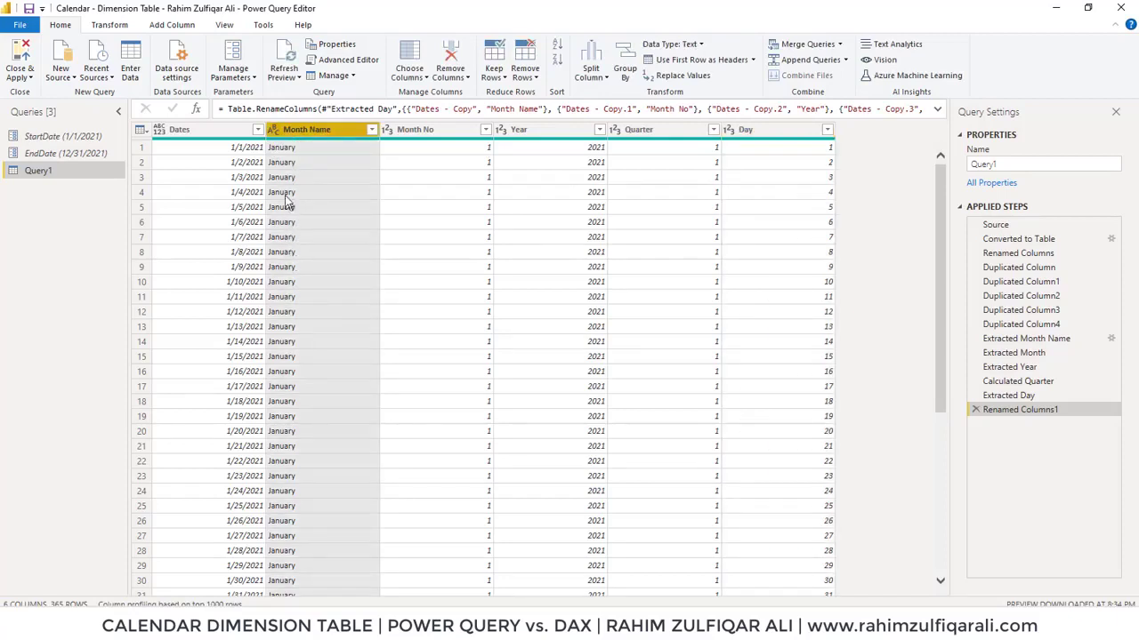
pyautogui.rightClick(306, 133)
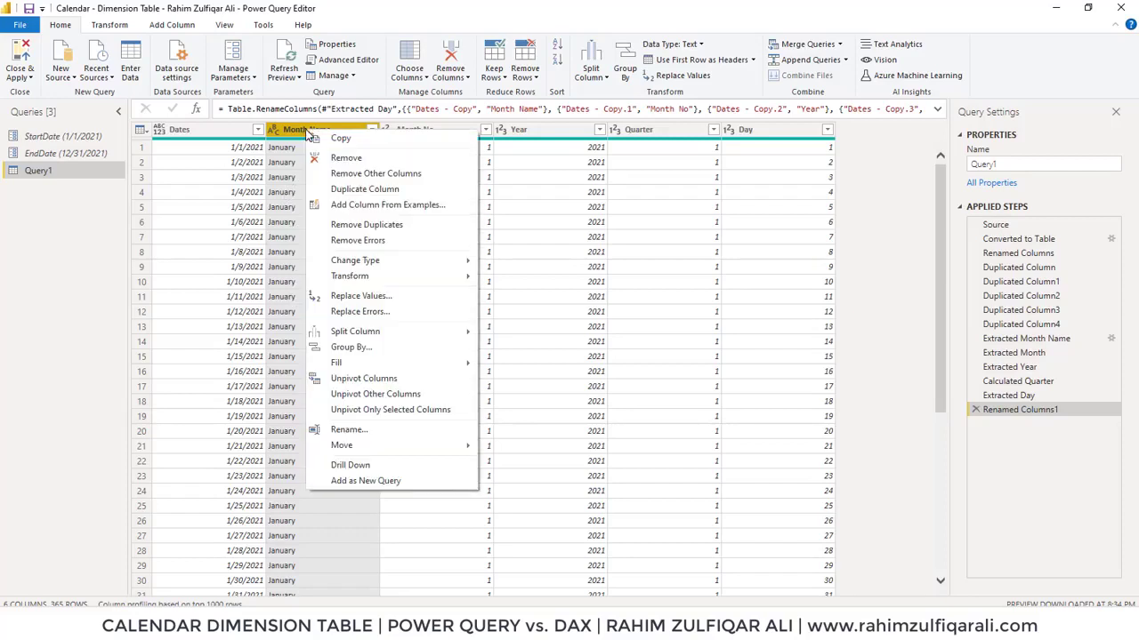
pyautogui.moveTo(439, 338)
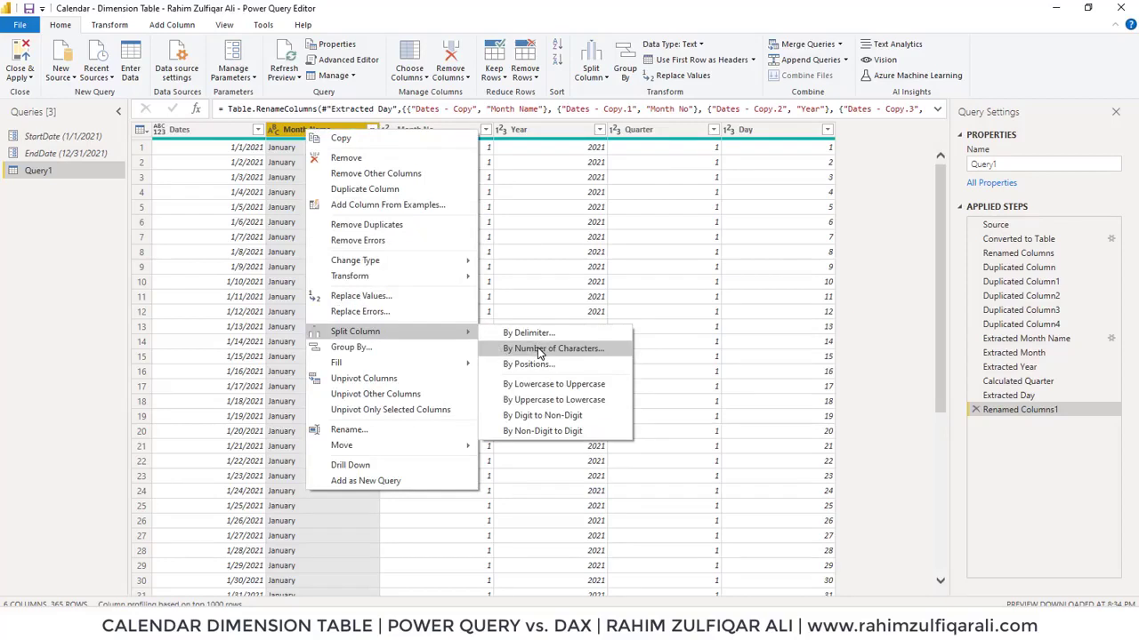
pyautogui.click(538, 349)
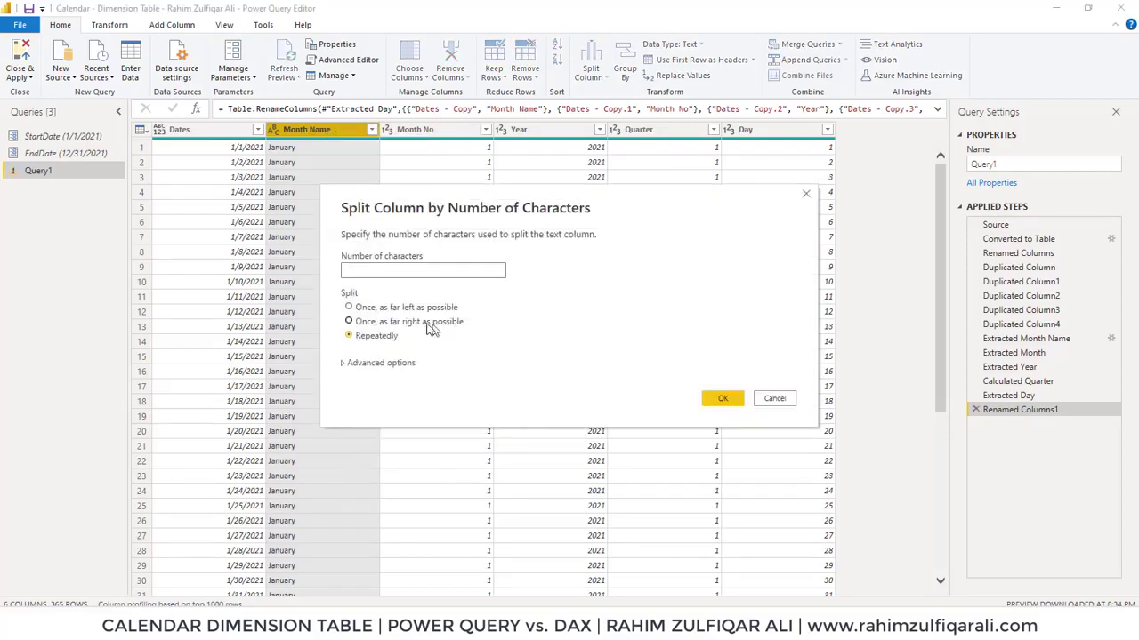
pyautogui.click(409, 306)
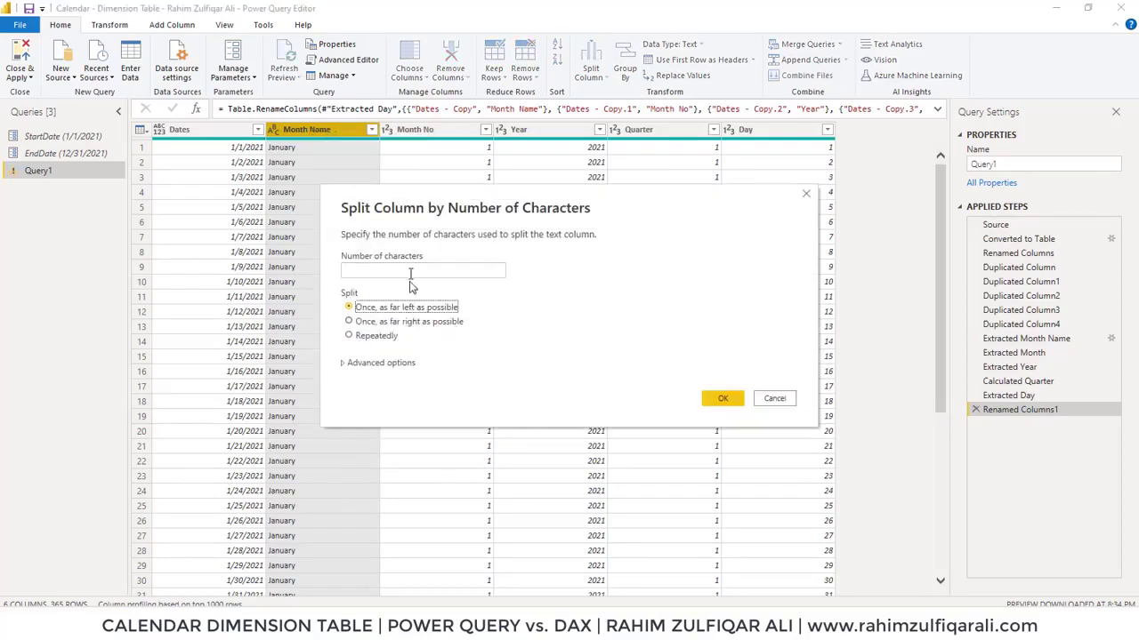
pyautogui.click(410, 270)
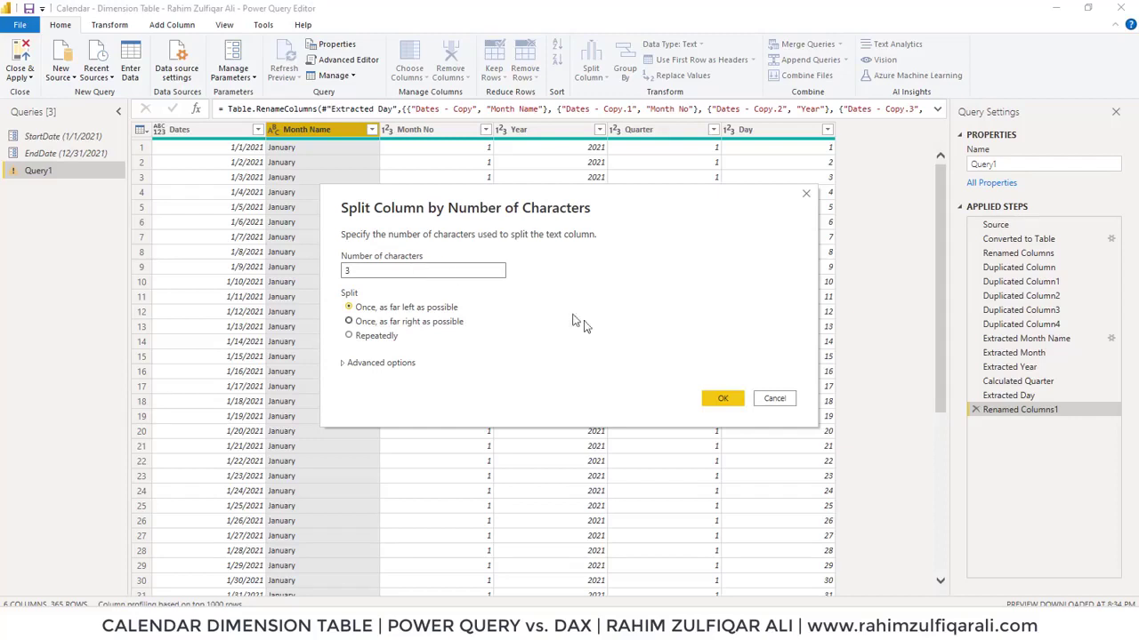
pyautogui.click(722, 397)
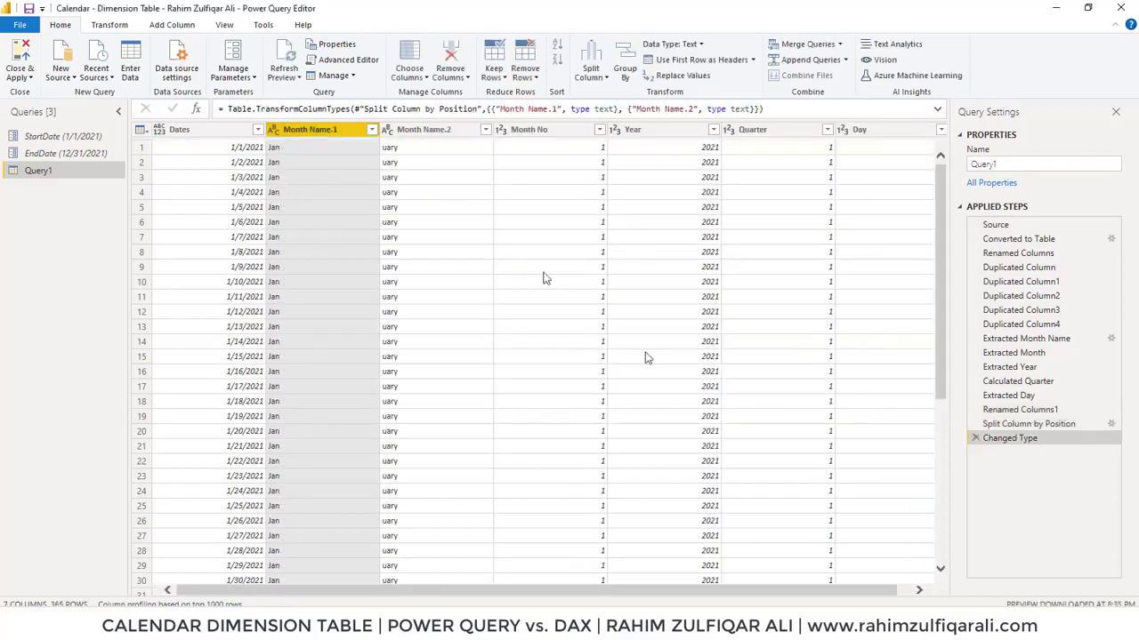
# Remove the Month Name.2 column holding the leftover month letters
pyautogui.click(401, 129)
pyautogui.rightClick(401, 130)
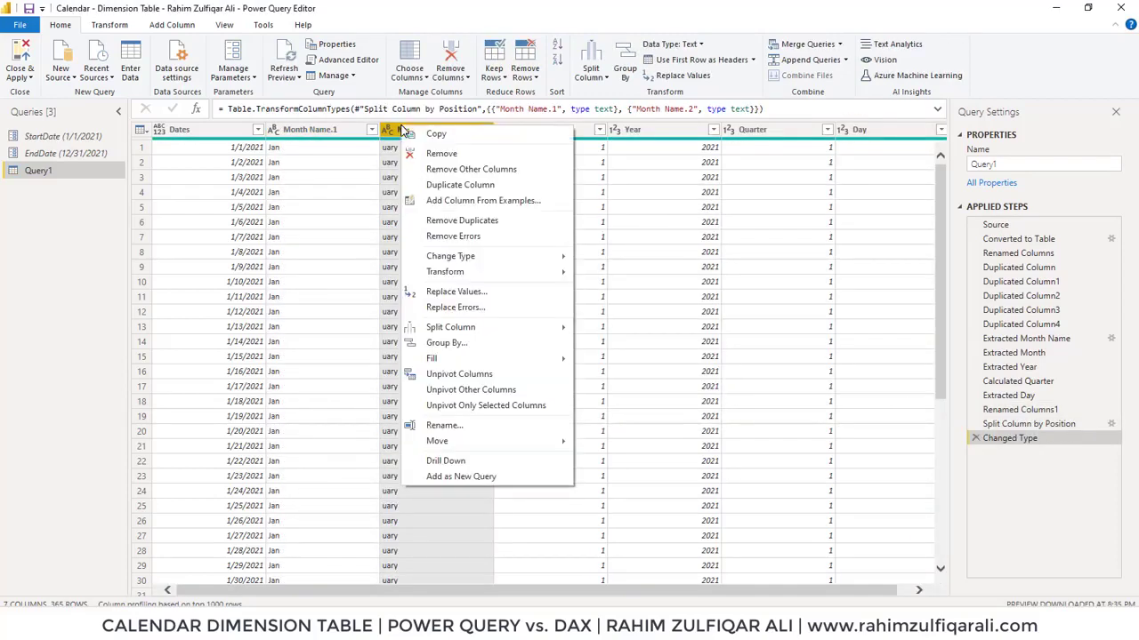
pyautogui.click(427, 153)
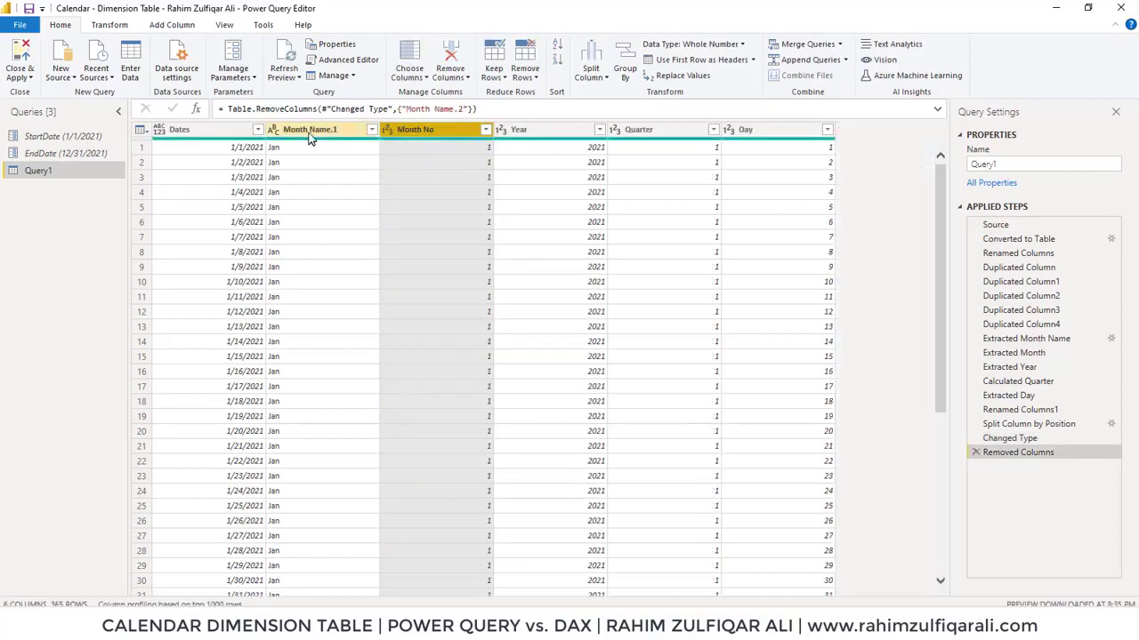
# Inspect the month abbreviations listed in the Month Name.1 column's filter
pyautogui.click(307, 129)
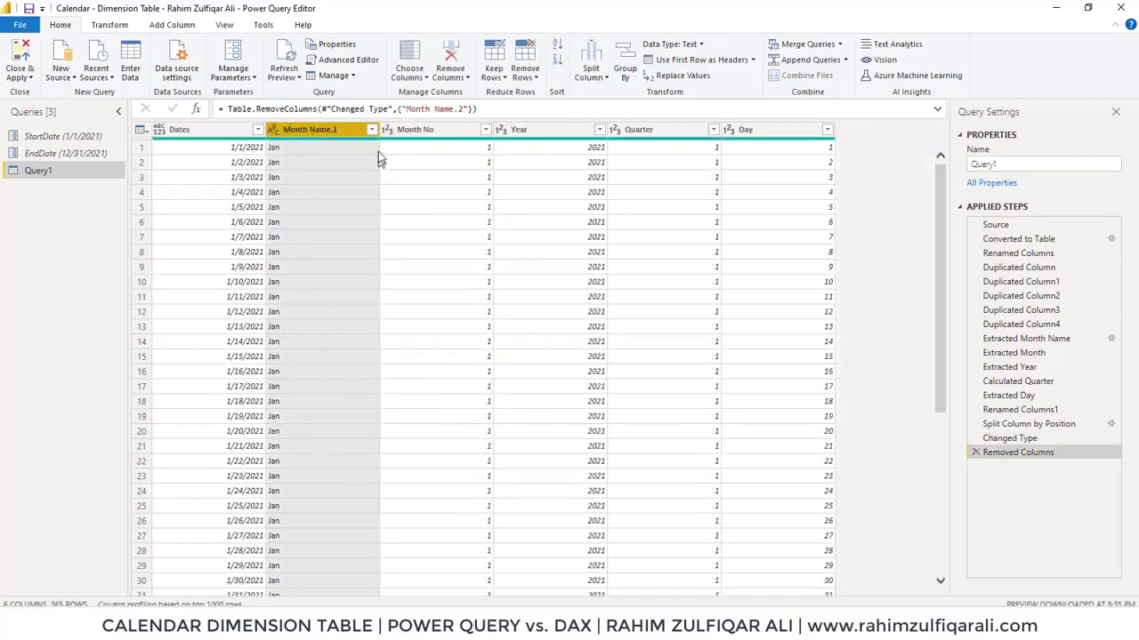
pyautogui.click(371, 130)
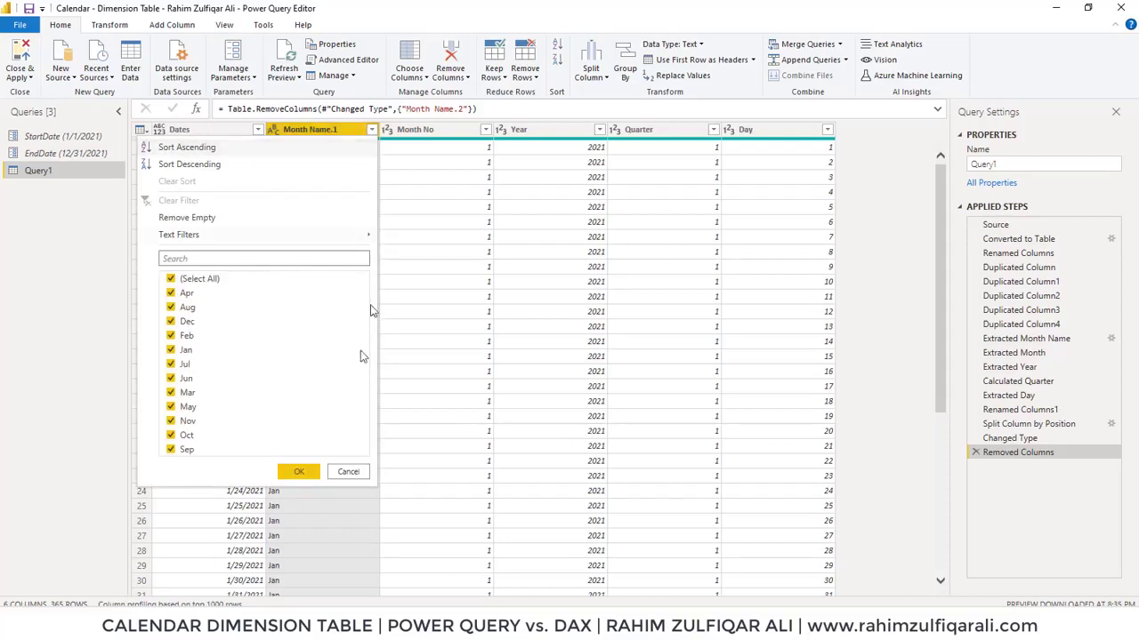
pyautogui.click(346, 472)
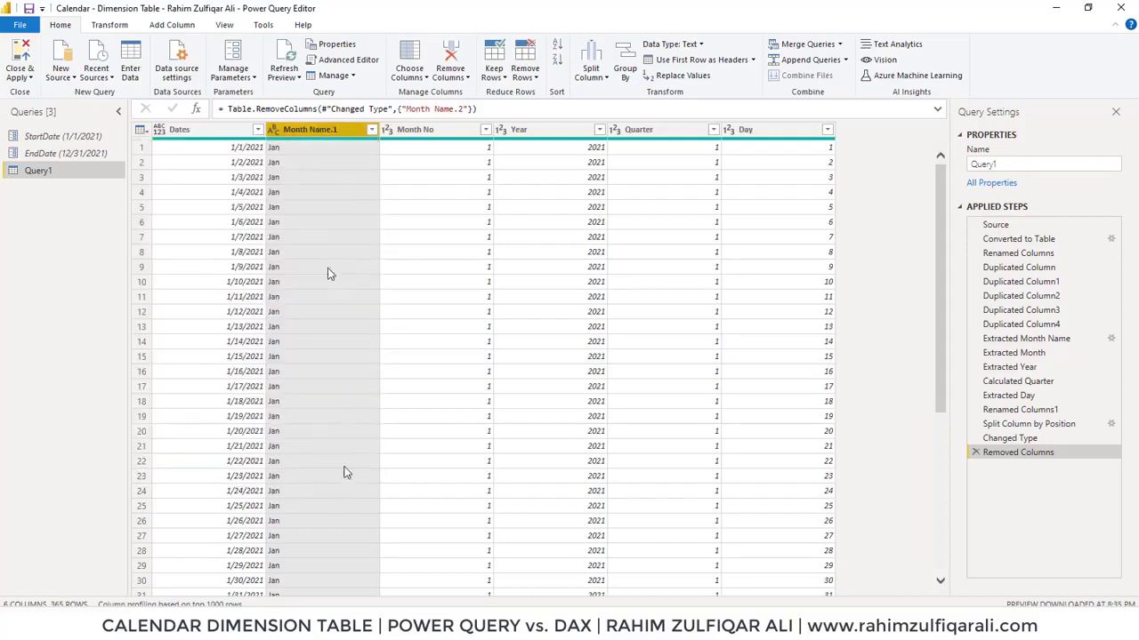
# Rename the Month Name.1 column to Month Name
pyautogui.doubleClick(318, 130)
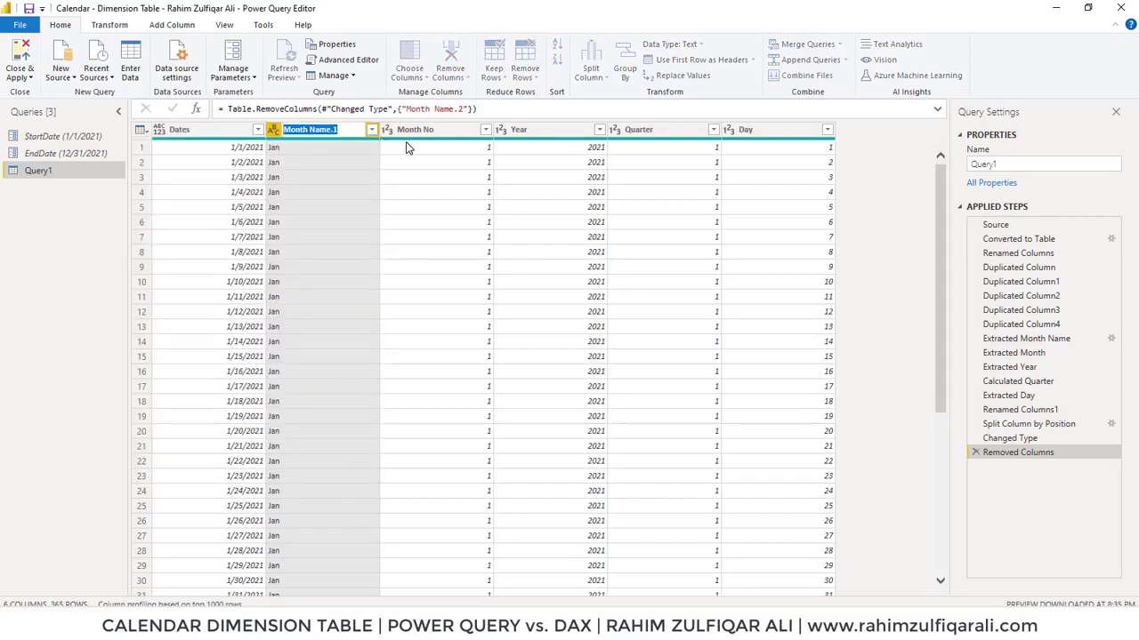
pyautogui.press('Right')
pyautogui.press('BackSpace')
pyautogui.press('BackSpace')
pyautogui.press('Return')
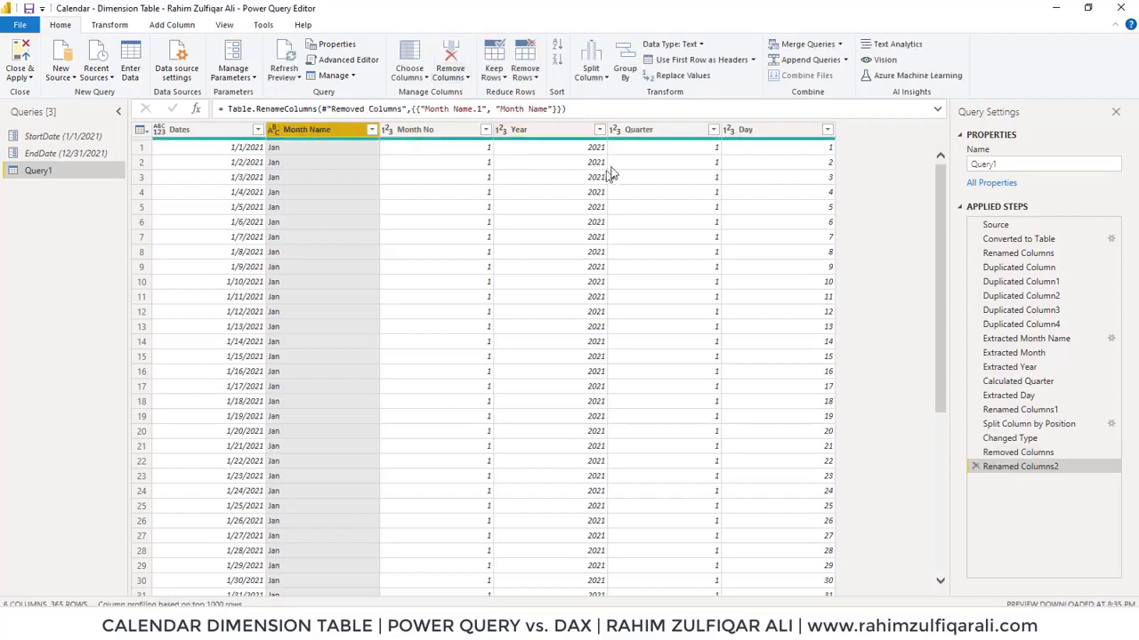
# Change the Quarter column's data type to Text
pyautogui.click(648, 129)
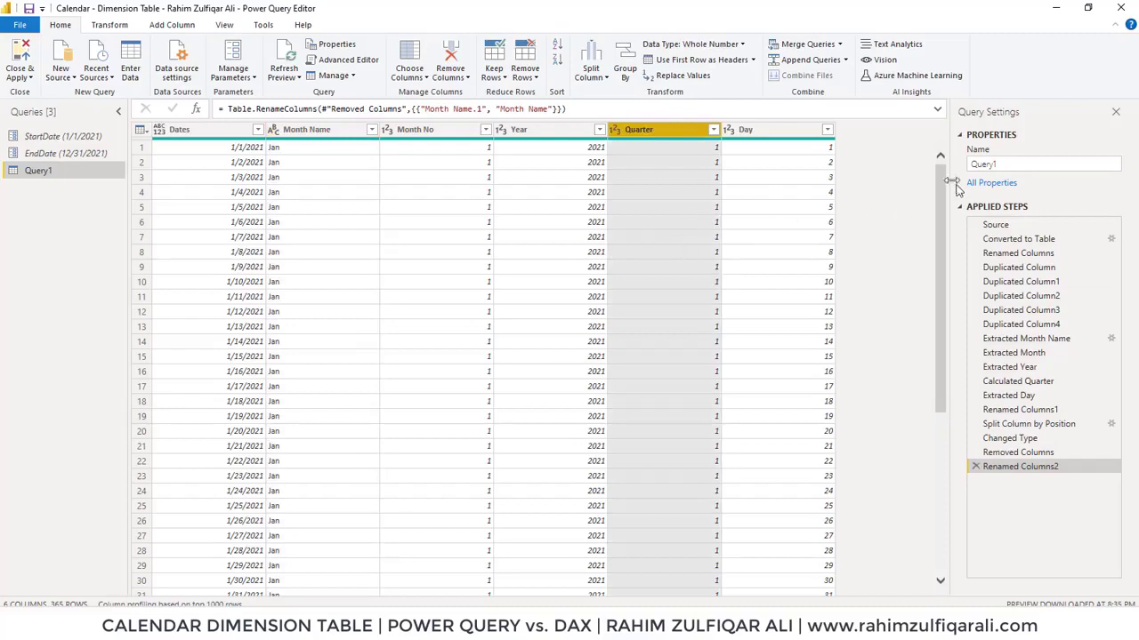
pyautogui.scroll(-11, 941, 277)
pyautogui.scroll(11, 941, 277)
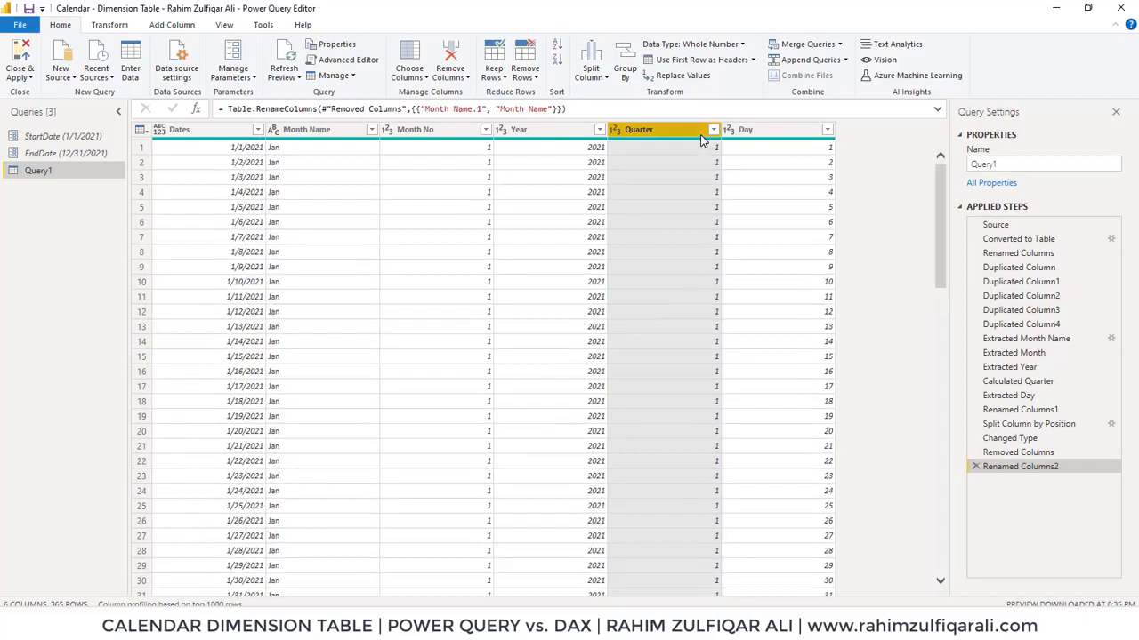
pyautogui.click(779, 137)
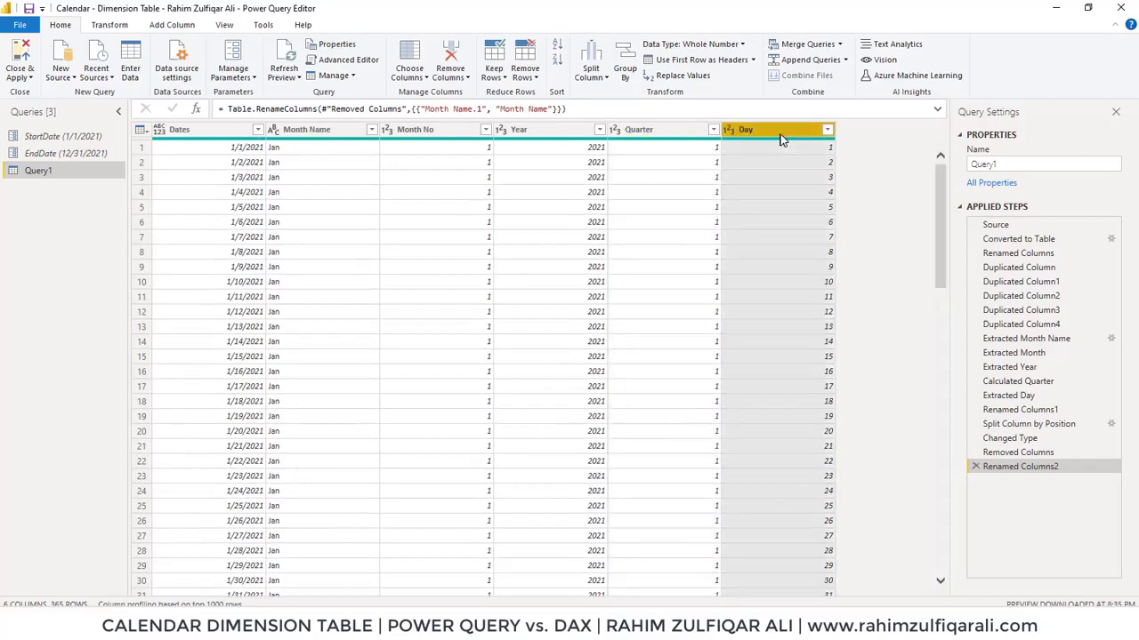
pyautogui.click(663, 131)
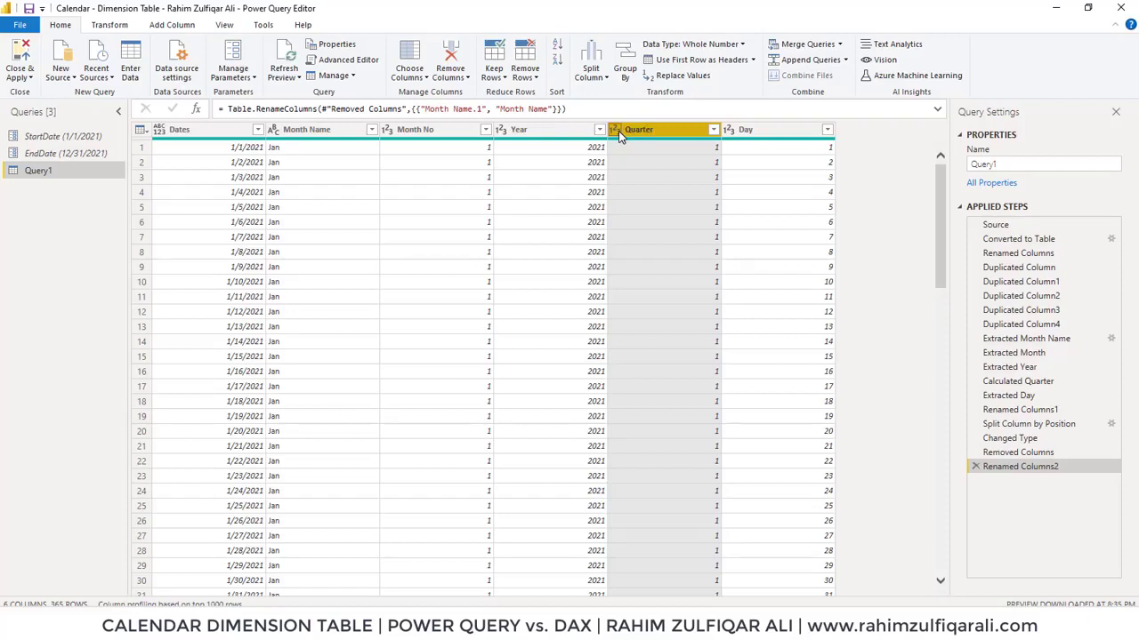
pyautogui.click(617, 132)
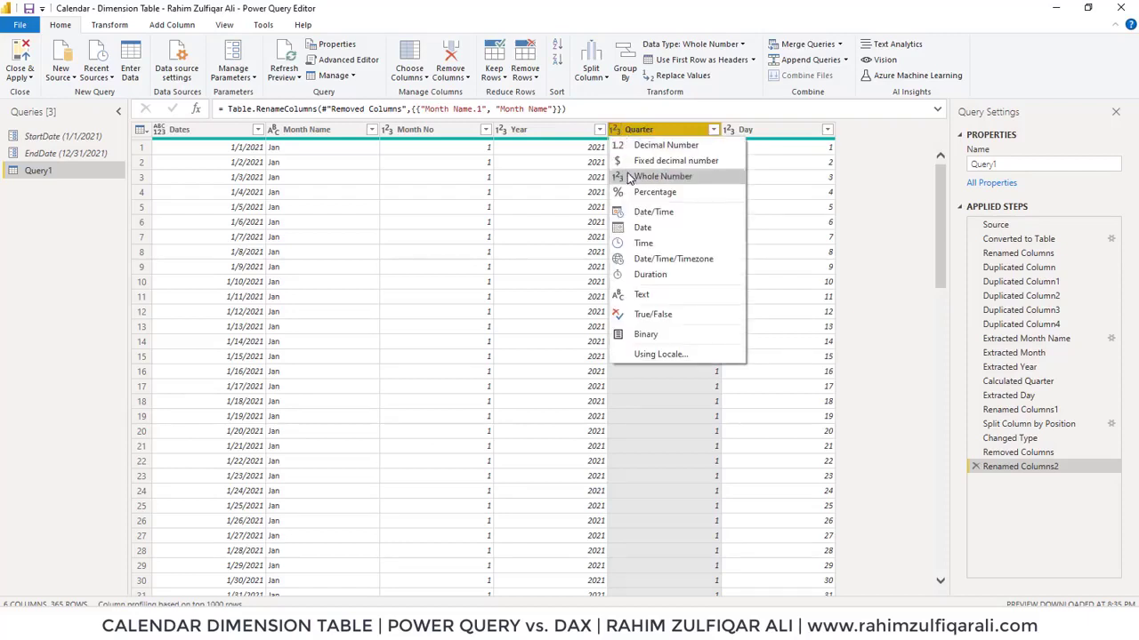
pyautogui.click(654, 299)
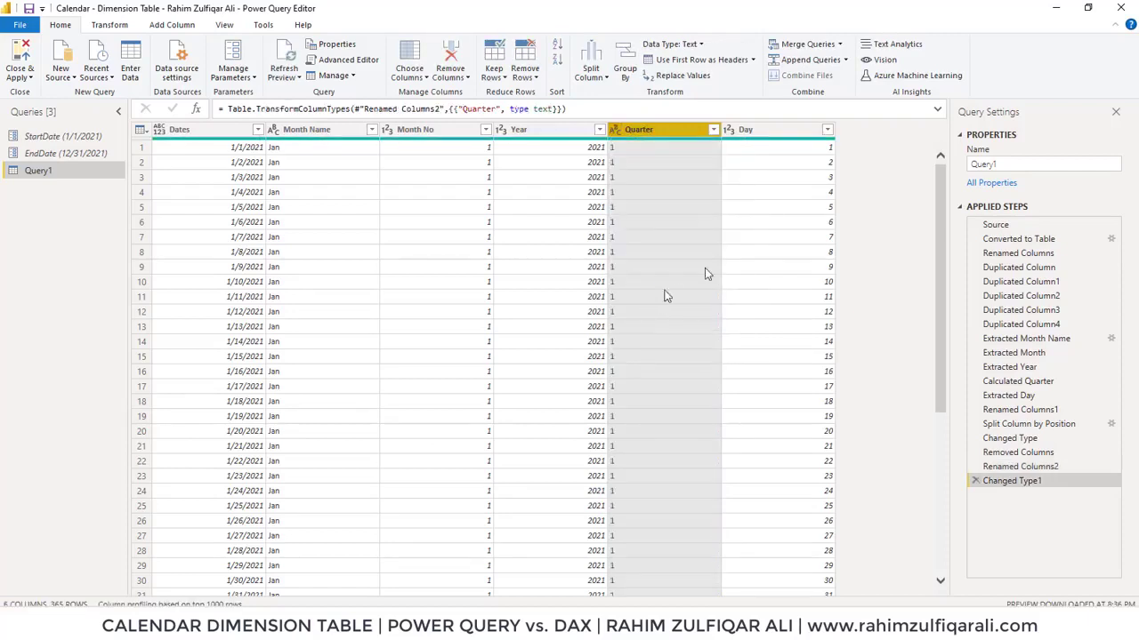
# Add a custom column named QTD with the formula "Q"&[Quarter] and check its values
pyautogui.click(167, 27)
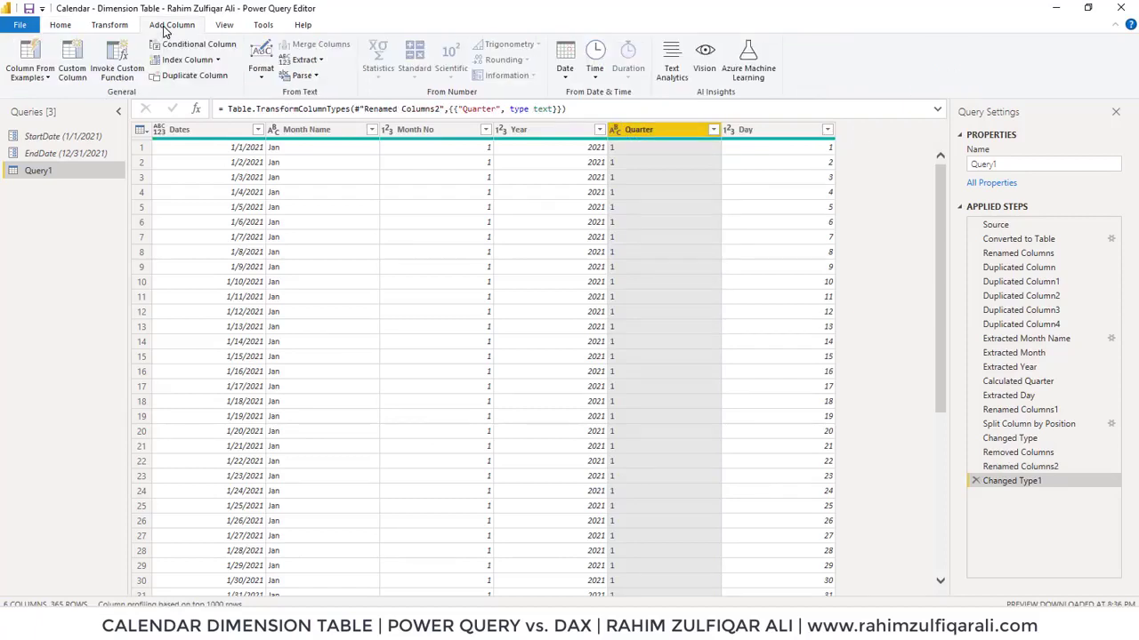
pyautogui.click(72, 68)
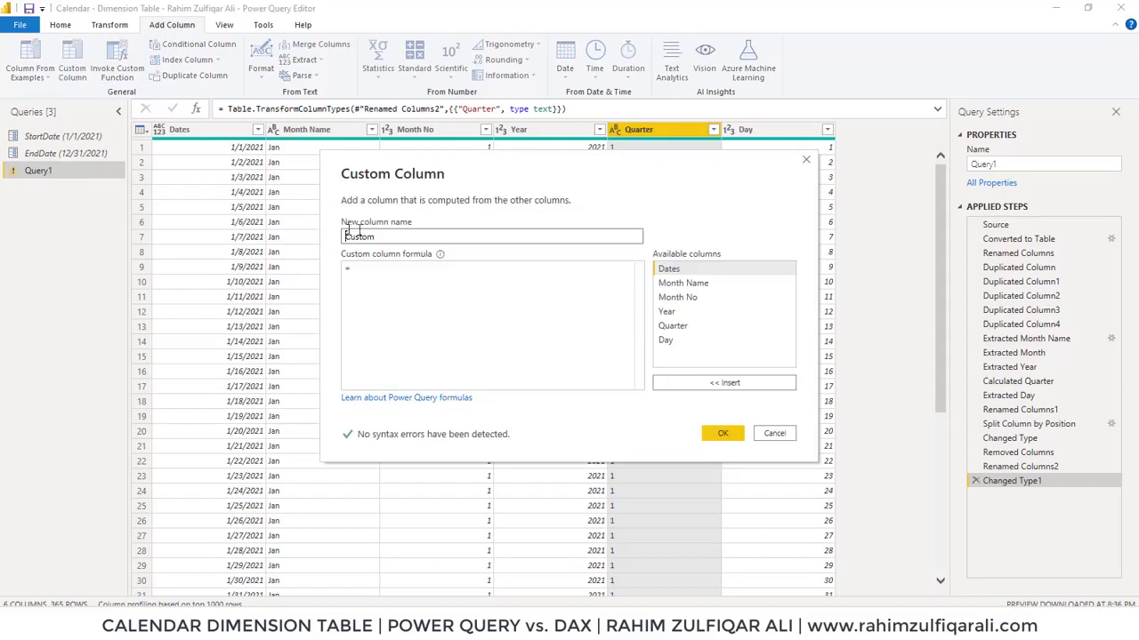
pyautogui.moveTo(391, 236); pyautogui.dragTo(336, 238)
pyautogui.write('QTD')
pyautogui.click(372, 267)
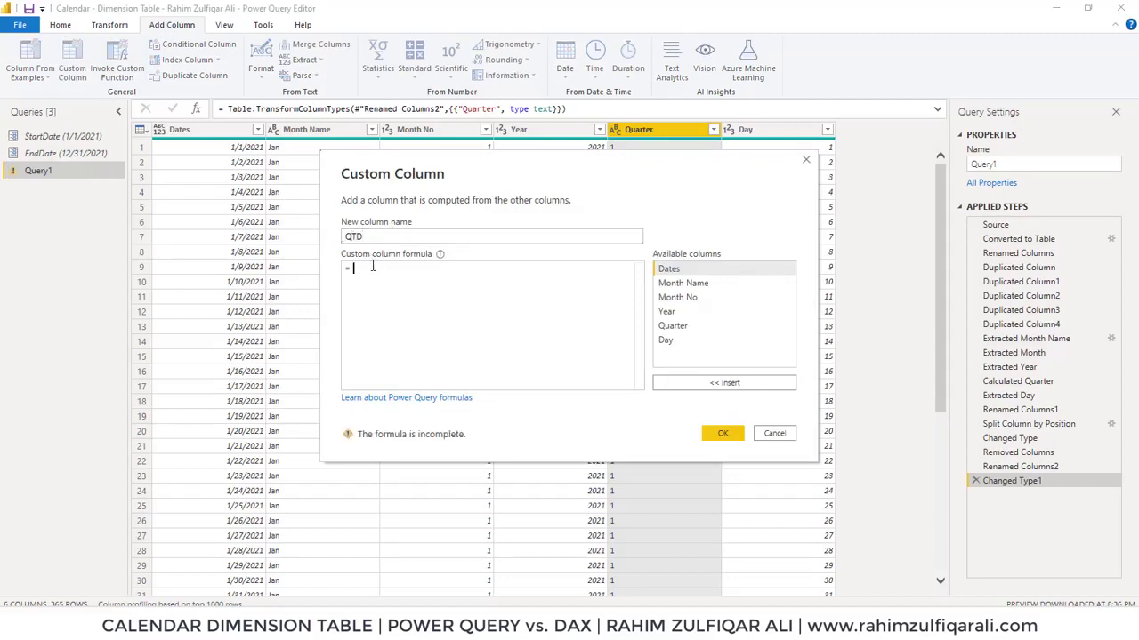
pyautogui.write('"Q')
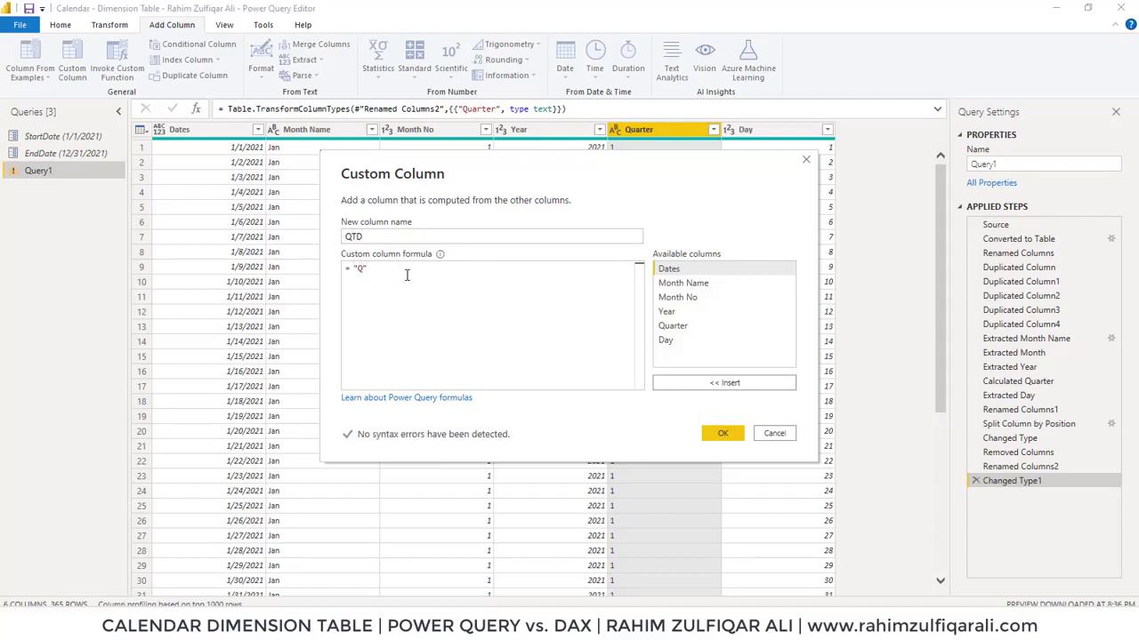
pyautogui.write('&')
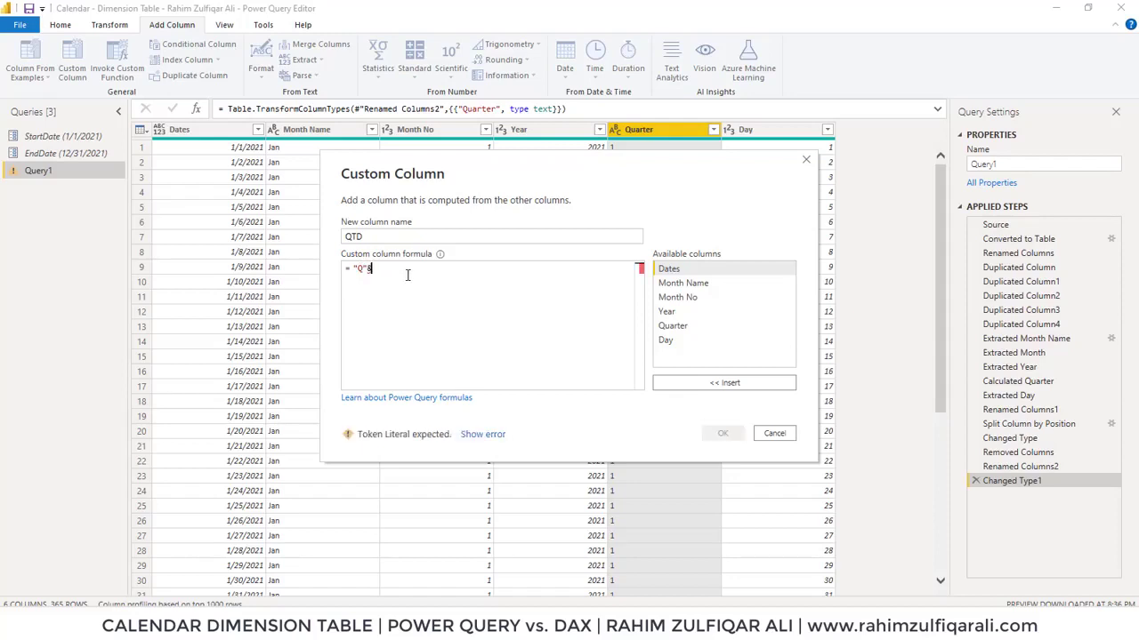
pyautogui.doubleClick(685, 327)
pyautogui.click(722, 433)
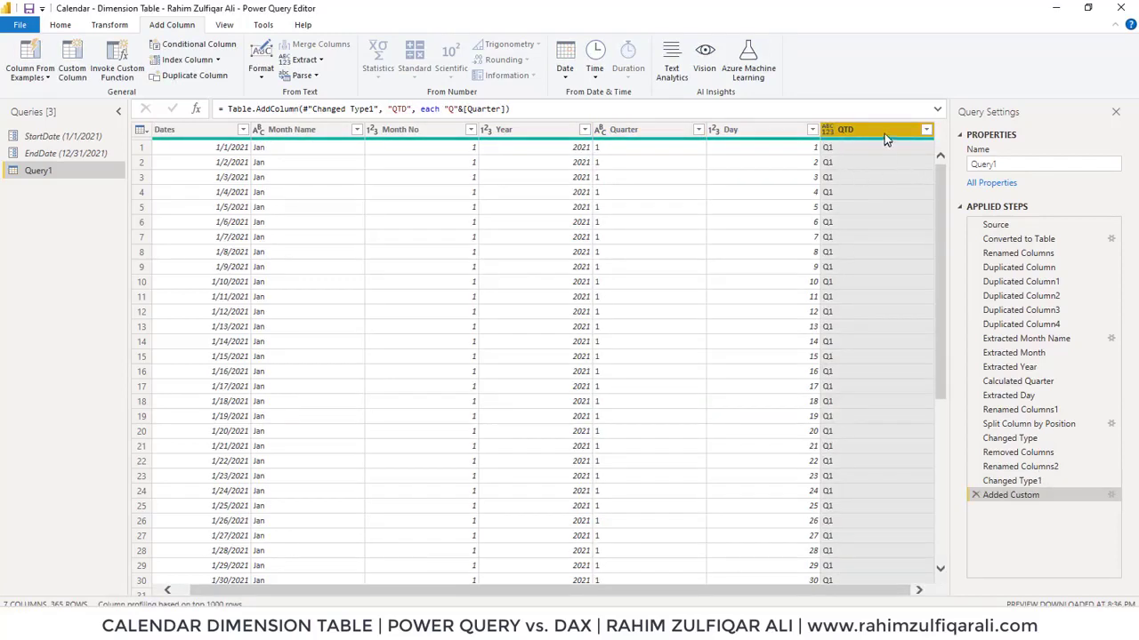
pyautogui.click(928, 132)
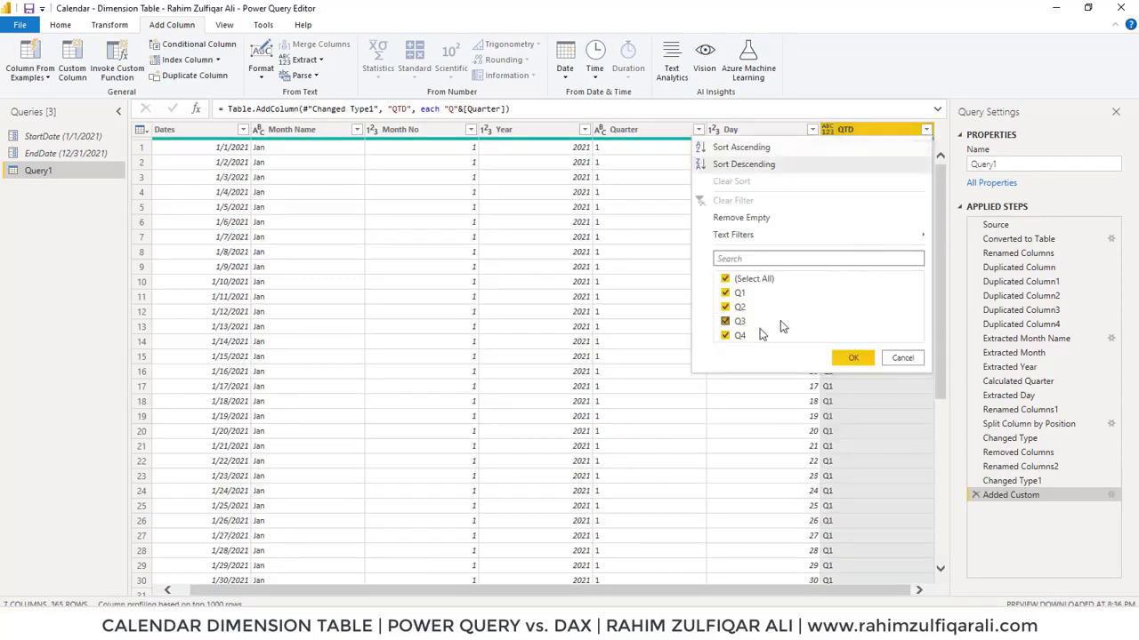
pyautogui.click(892, 359)
# Remove the original Quarter column
pyautogui.click(640, 132)
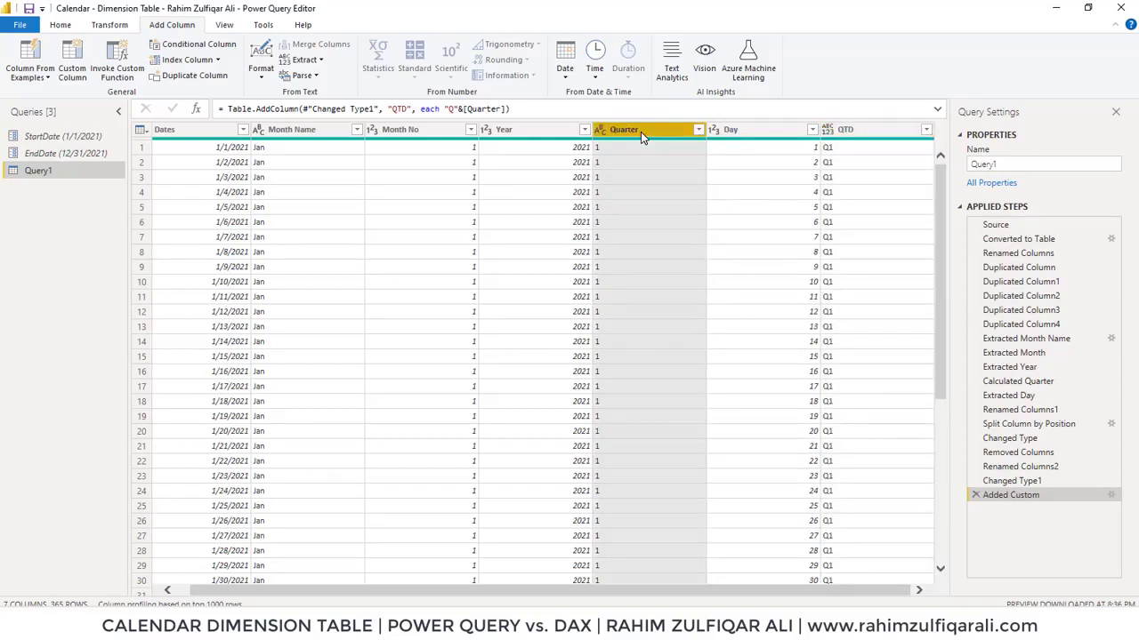
pyautogui.rightClick(641, 131)
pyautogui.click(683, 160)
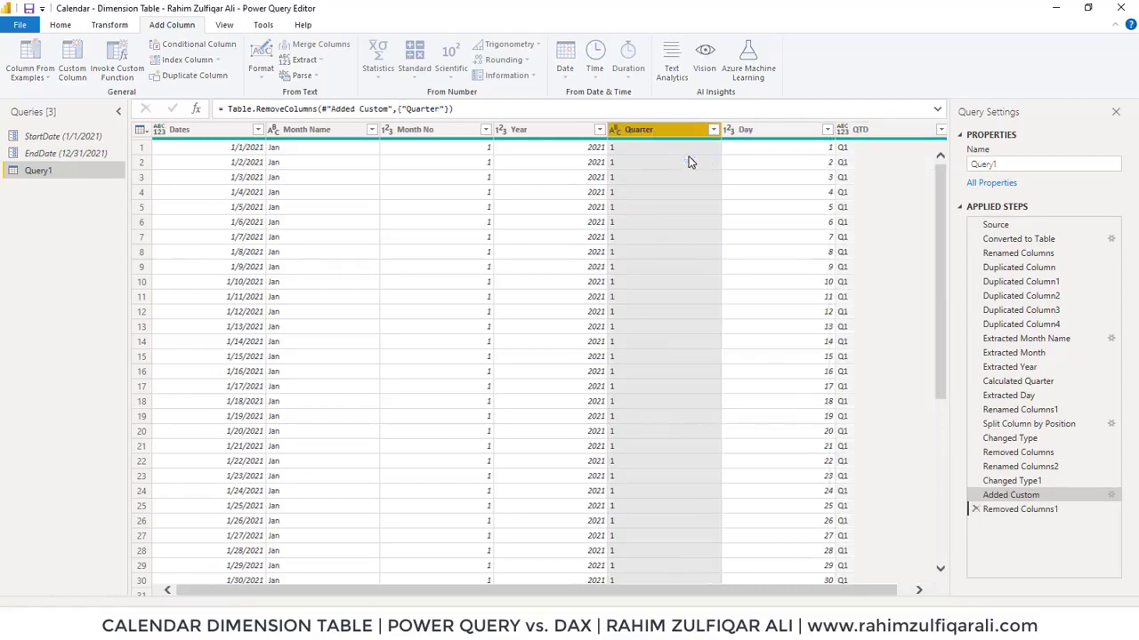
# Rename the query to Calendar1
pyautogui.click(760, 133)
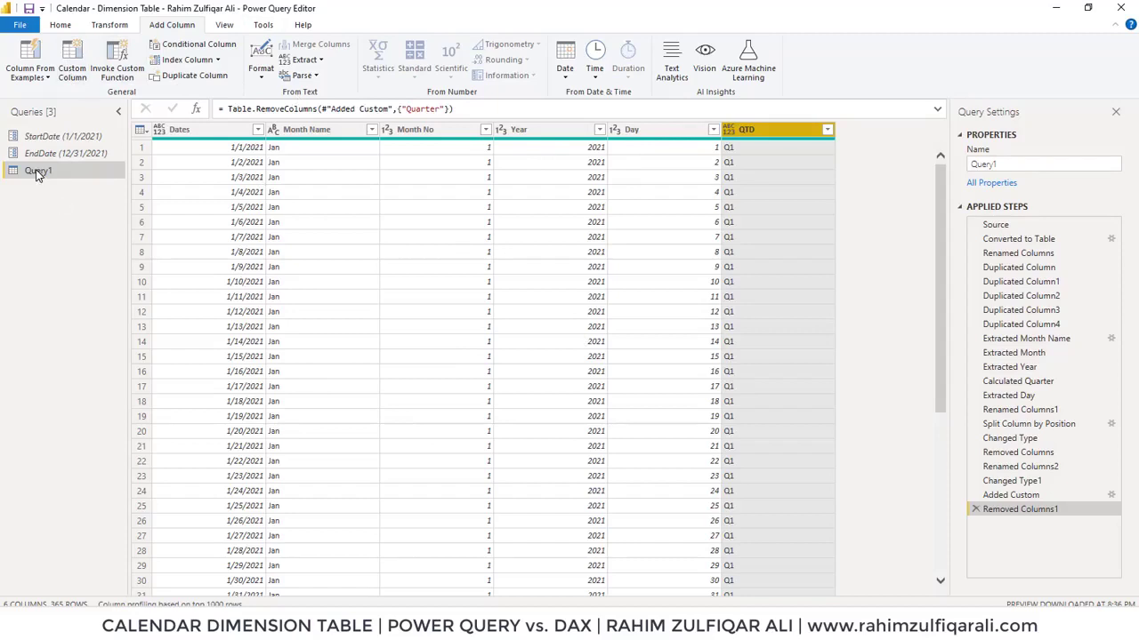
pyautogui.click(1012, 165)
pyautogui.doubleClick(1012, 165)
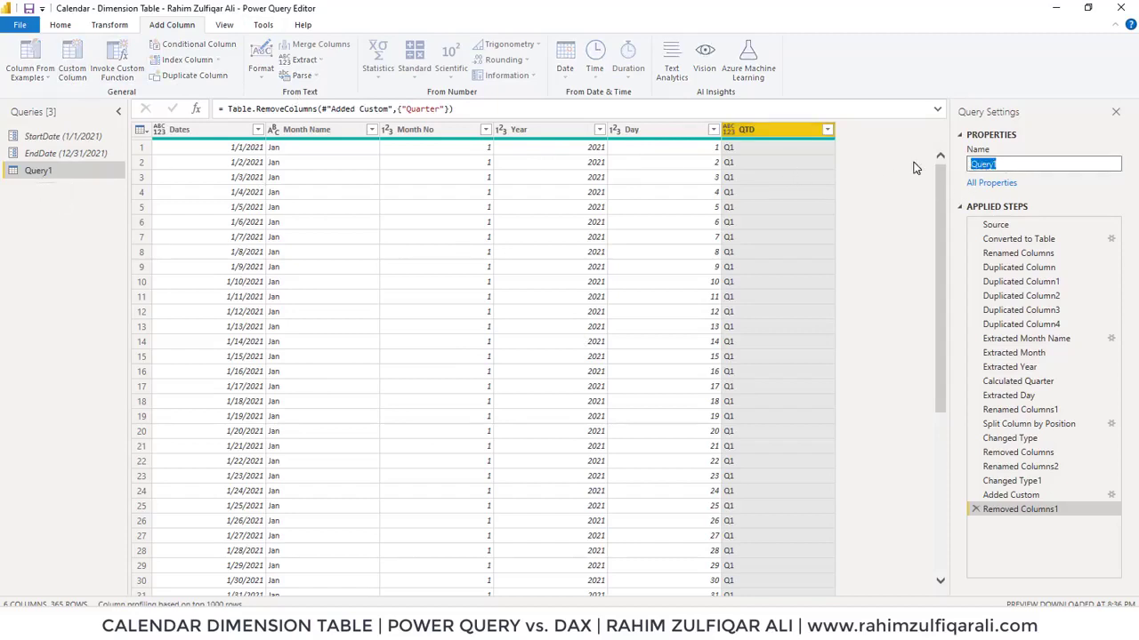
pyautogui.write('Calendar1')
pyautogui.press('Return')
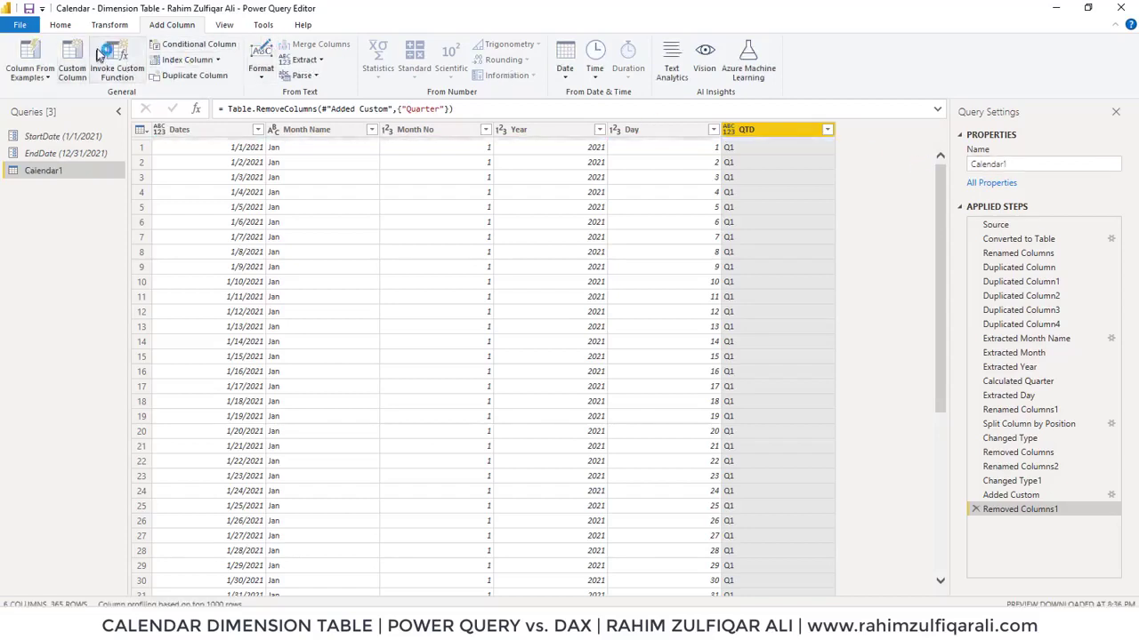
# Close the Power Query Editor and apply the query changes to the model
pyautogui.click(61, 24)
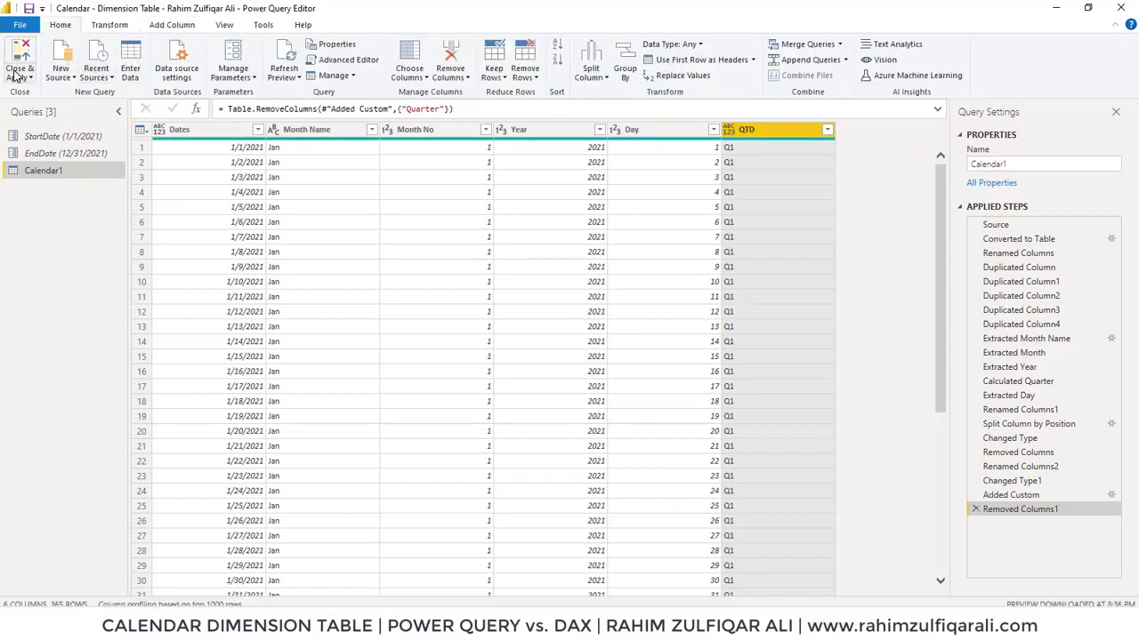
pyautogui.click(17, 77)
pyautogui.click(25, 92)
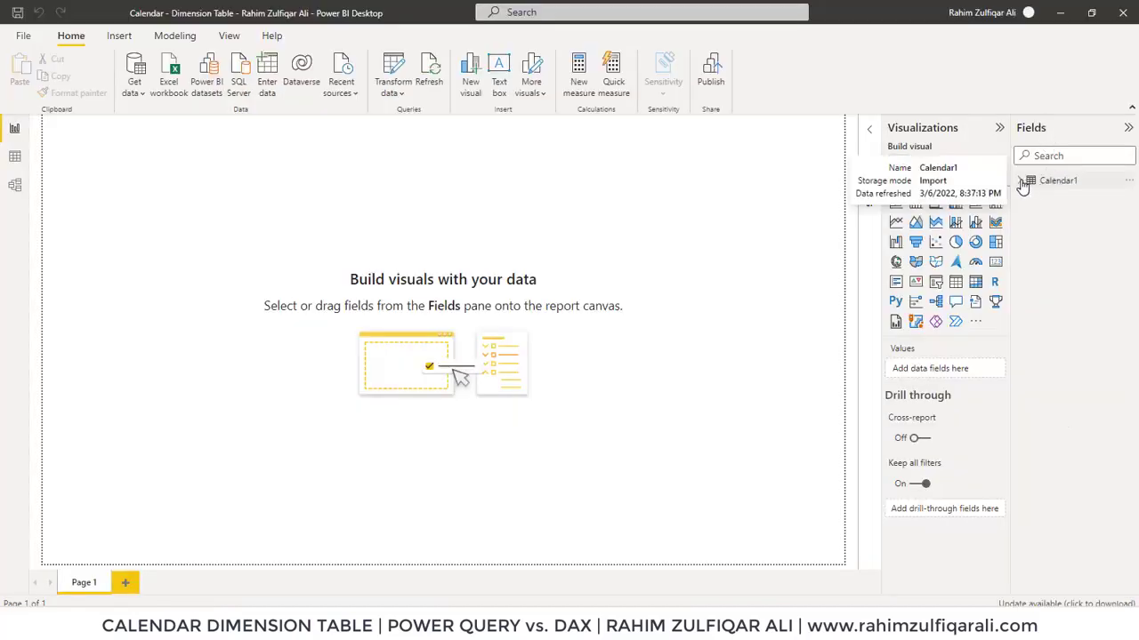
# Inspect the loaded Calendar1 table's fields and data rows, then return to the report canvas
pyautogui.click(1021, 181)
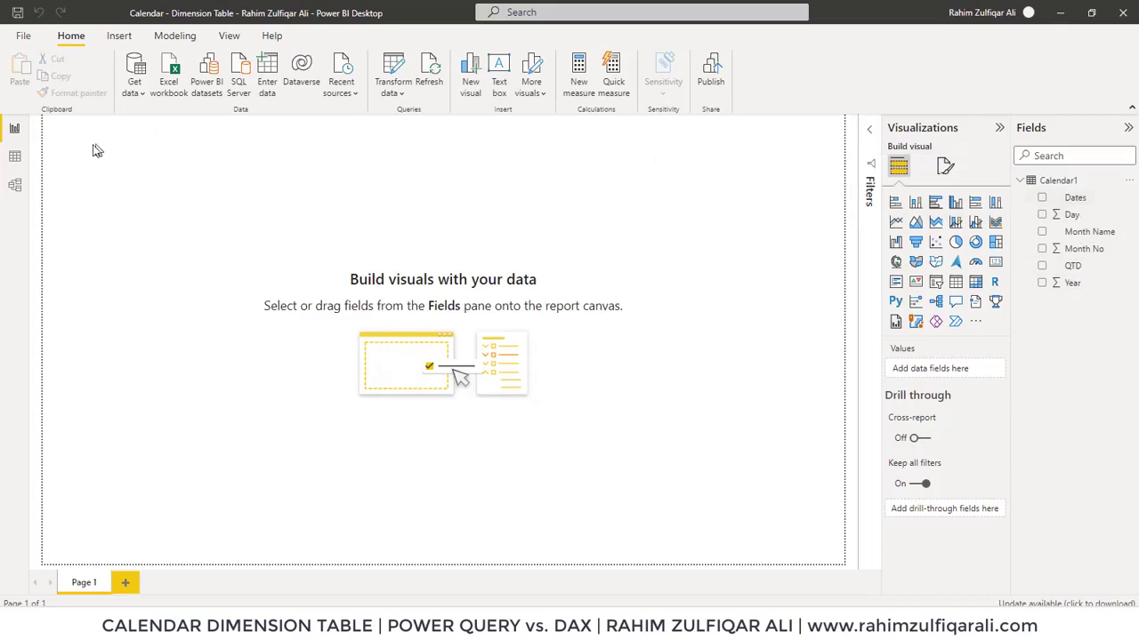
pyautogui.click(15, 157)
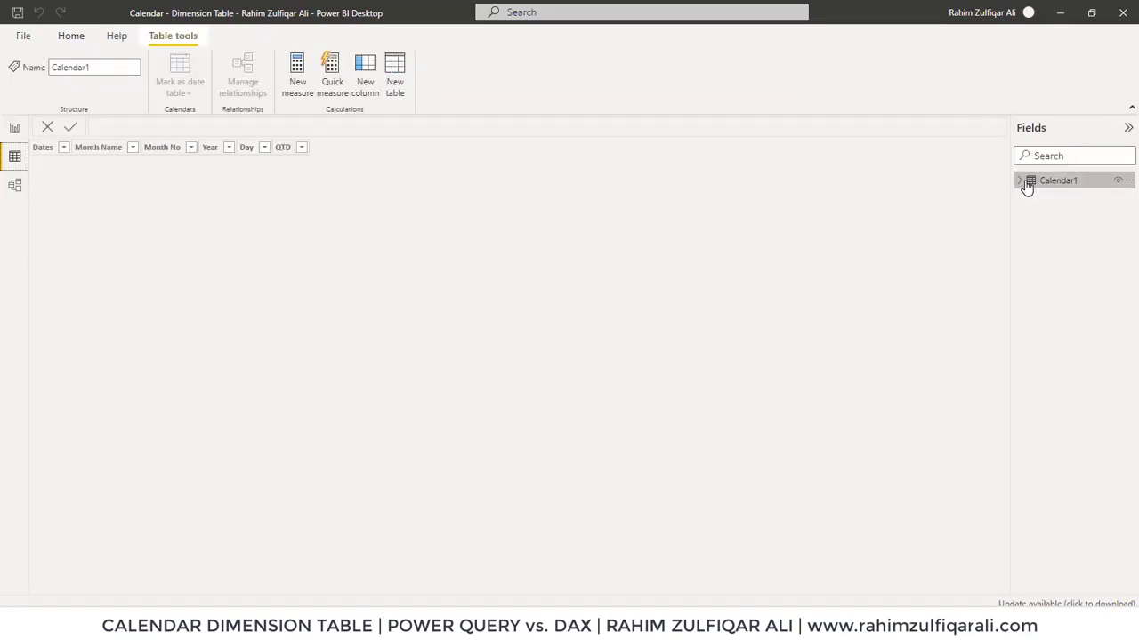
pyautogui.click(1023, 182)
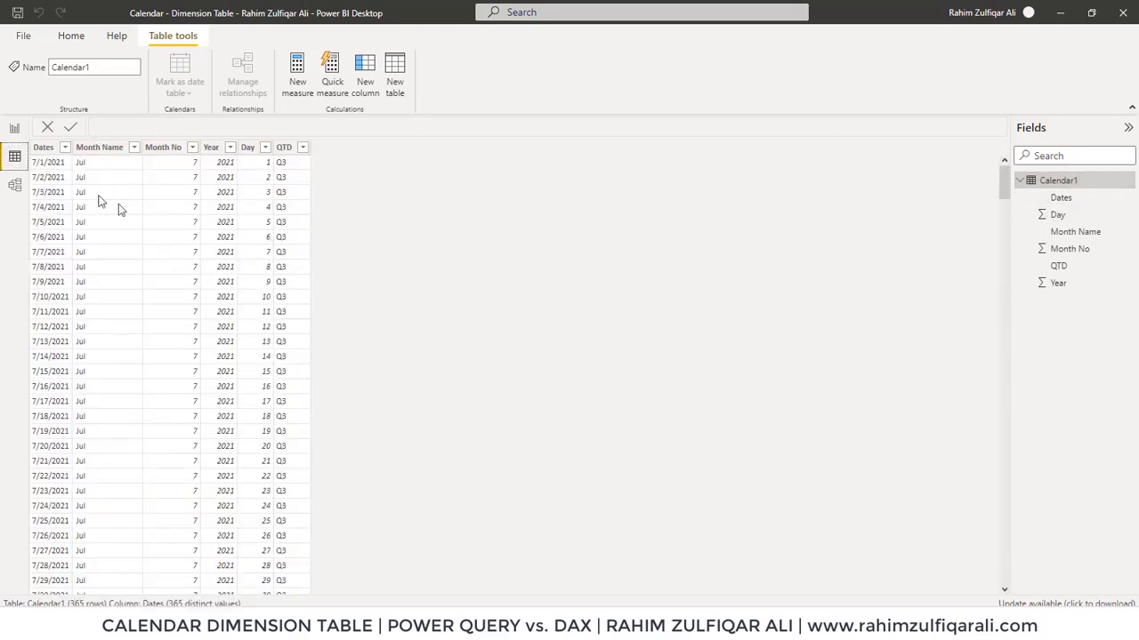
pyautogui.click(15, 130)
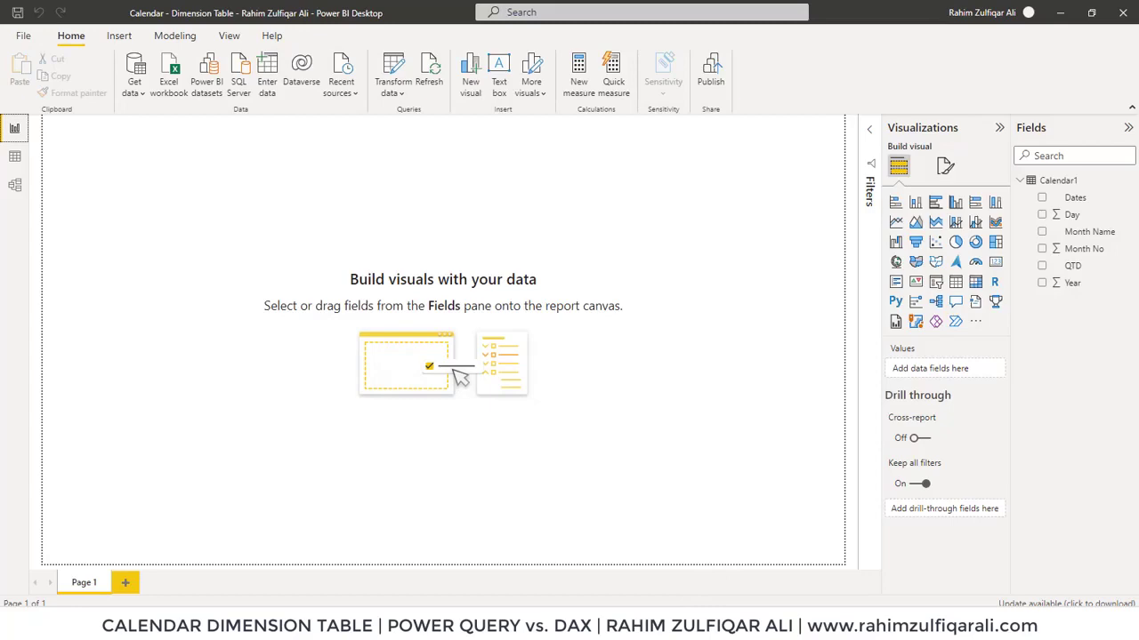
# Switch to Notepad and review the Calendar ADDCOLUMNS DAX formula piece by piece
pyautogui.click(691, 623)
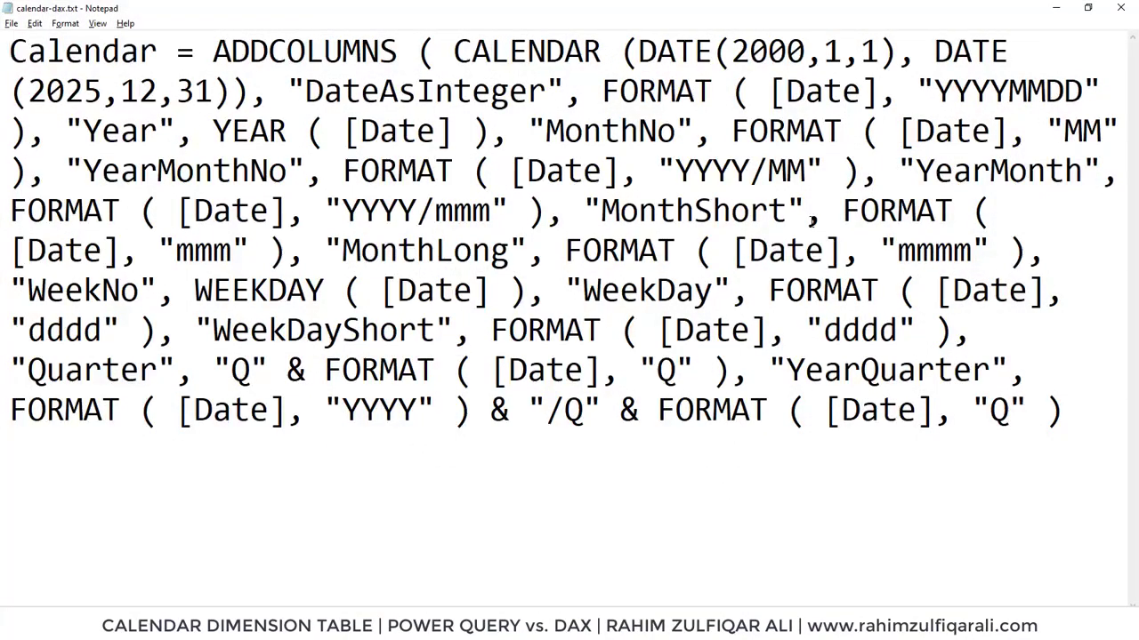
pyautogui.moveTo(159, 51); pyautogui.dragTo(12, 54)
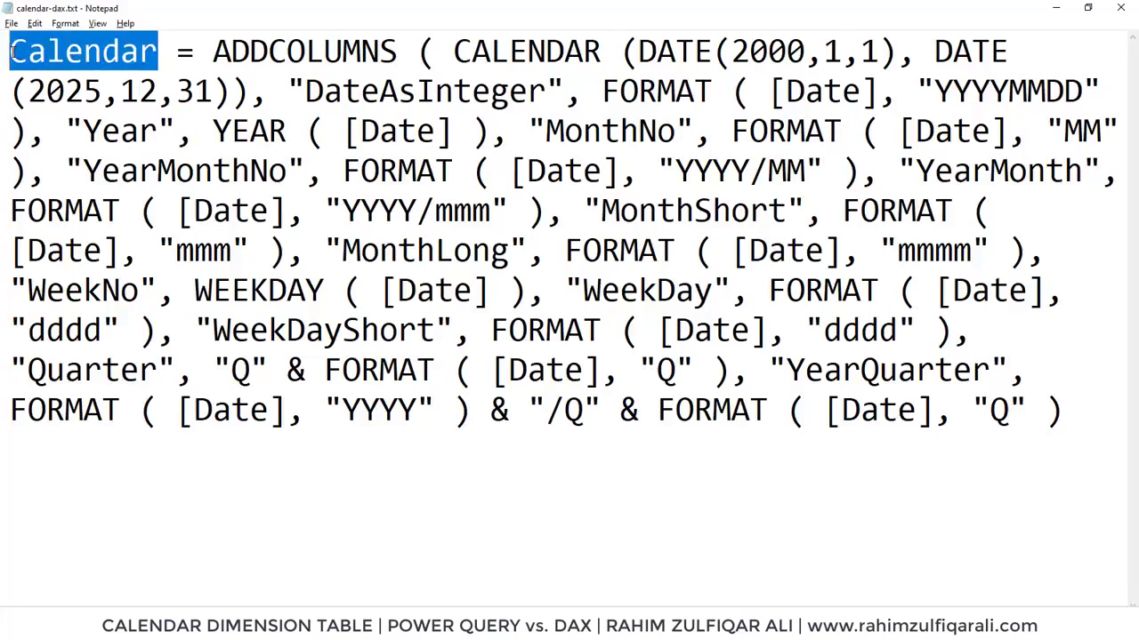
pyautogui.click(39, 55)
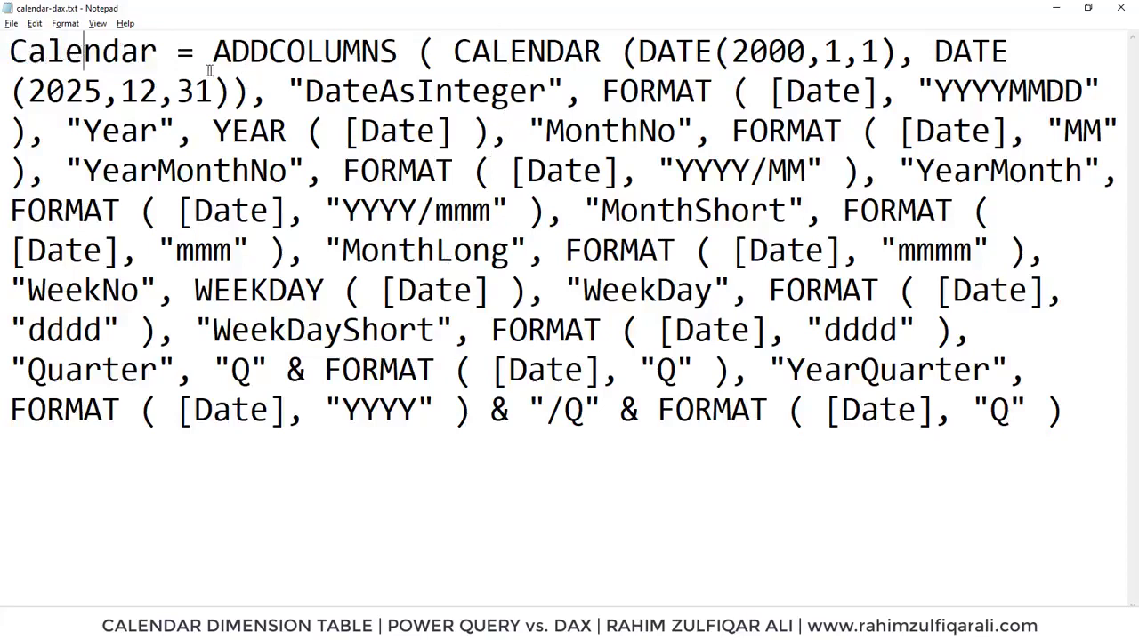
pyautogui.moveTo(158, 52); pyautogui.dragTo(3, 52)
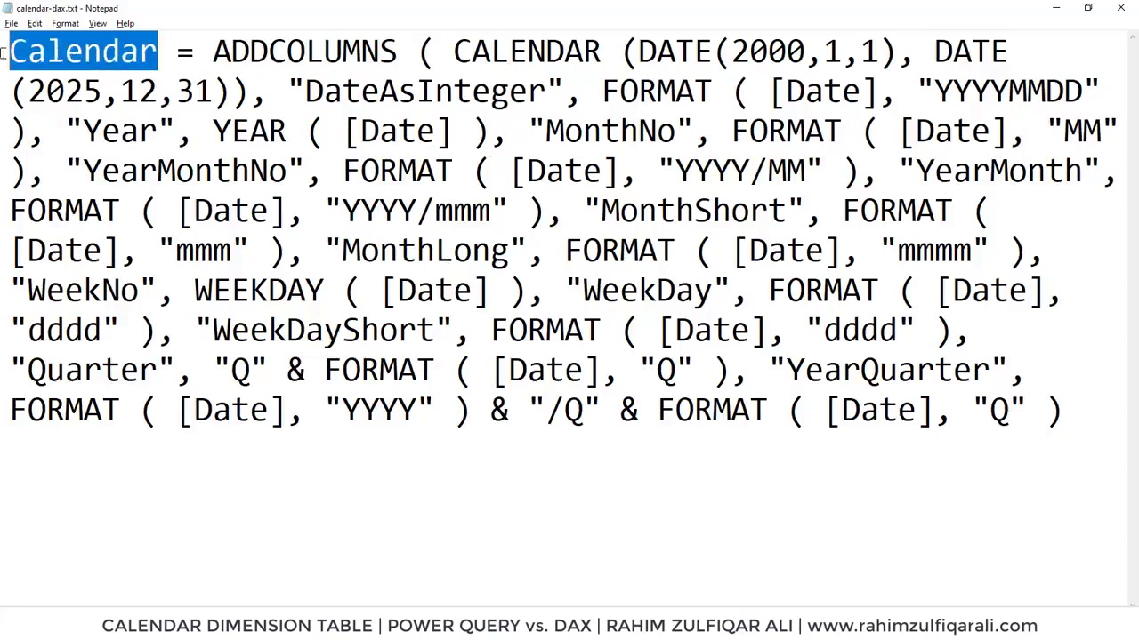
pyautogui.moveTo(176, 52); pyautogui.dragTo(395, 50)
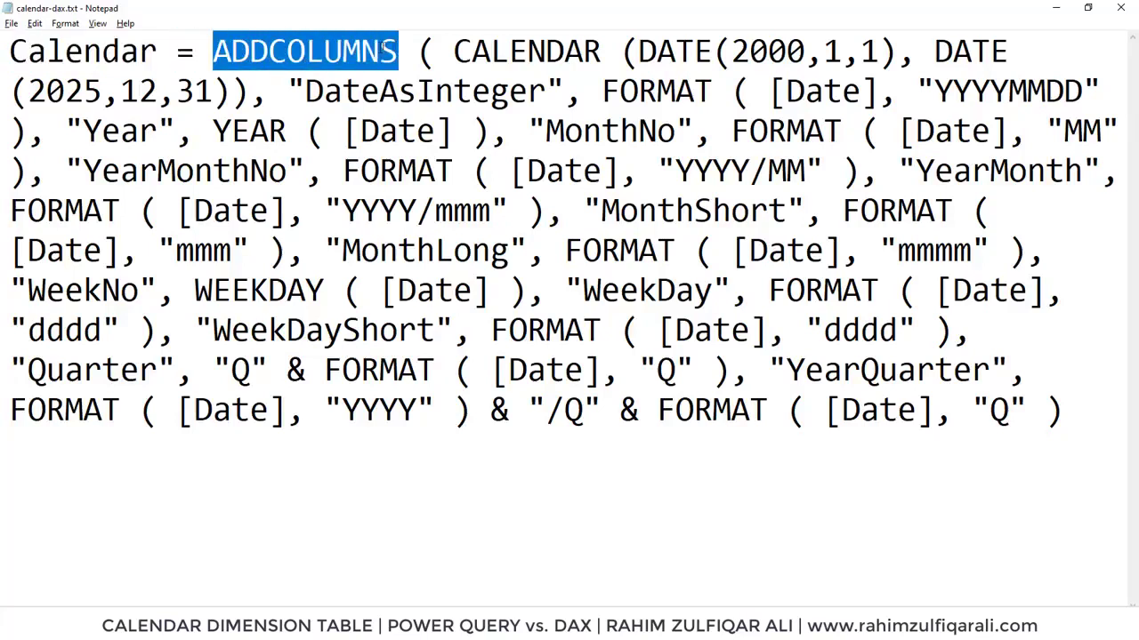
pyautogui.click(384, 50)
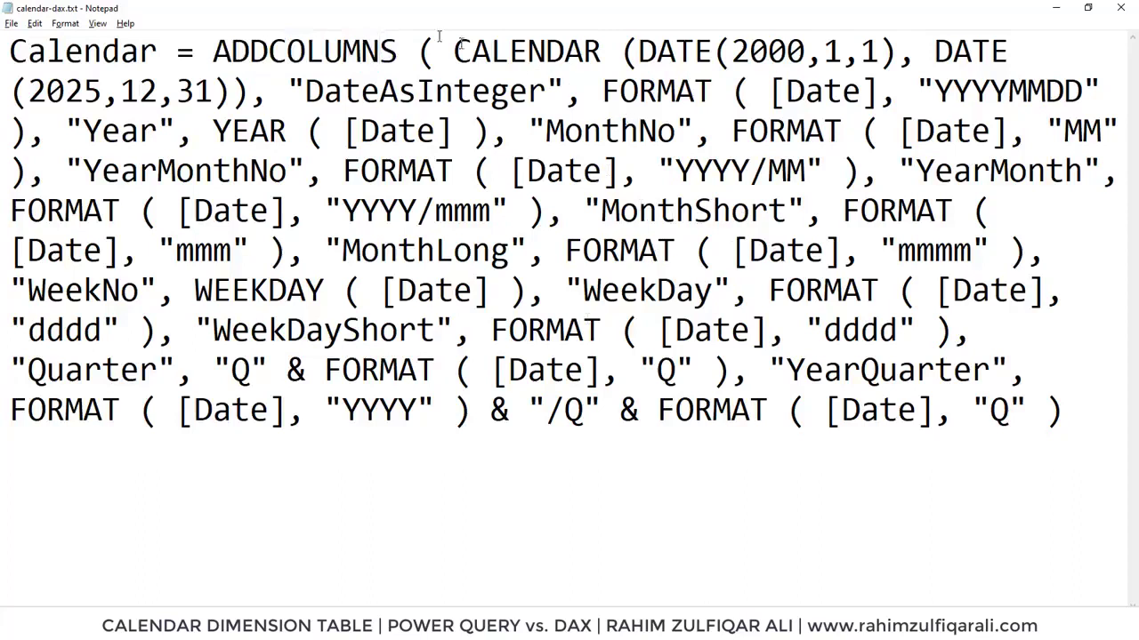
pyautogui.moveTo(214, 51); pyautogui.dragTo(879, 53)
pyautogui.click(879, 53)
pyautogui.click(845, 53)
pyautogui.click(800, 51)
pyautogui.moveTo(952, 54); pyautogui.dragTo(989, 53)
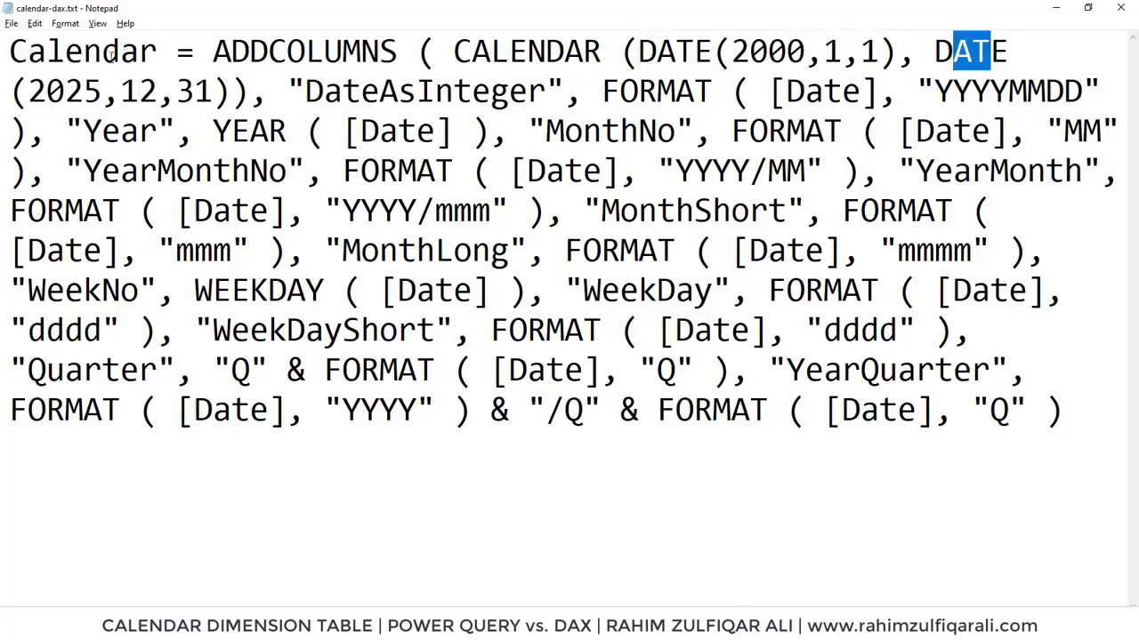
pyautogui.moveTo(214, 90); pyautogui.dragTo(29, 91)
pyautogui.click(65, 91)
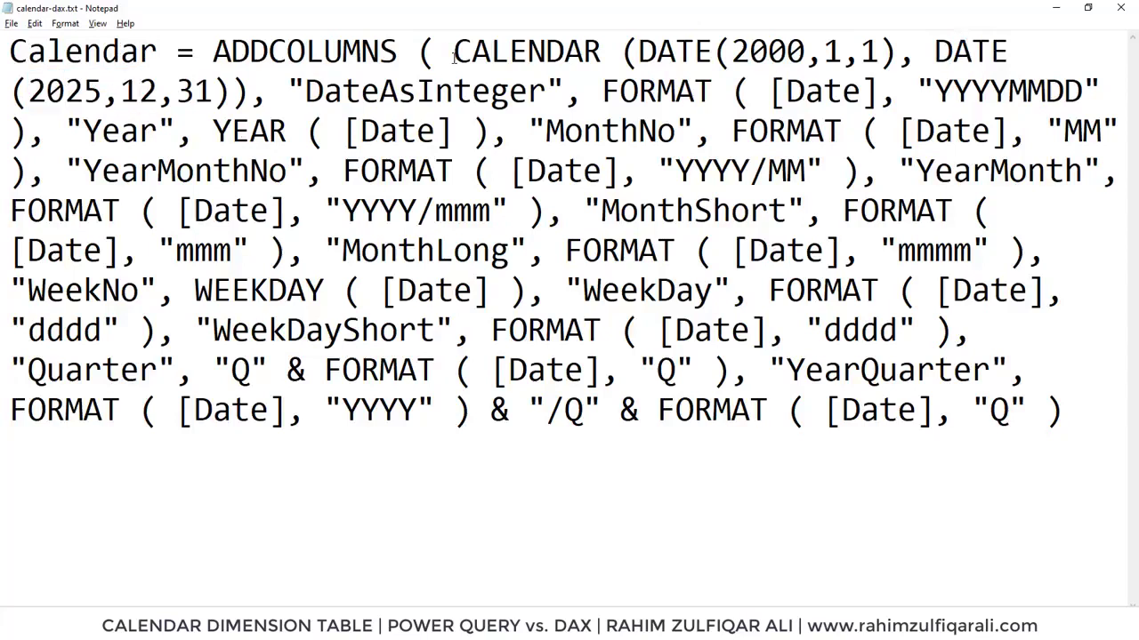
pyautogui.click(325, 92)
pyautogui.moveTo(306, 91)
pyautogui.mouseDown()
pyautogui.moveTo(546, 91)
pyautogui.moveTo(296, 96)
pyautogui.mouseUp()
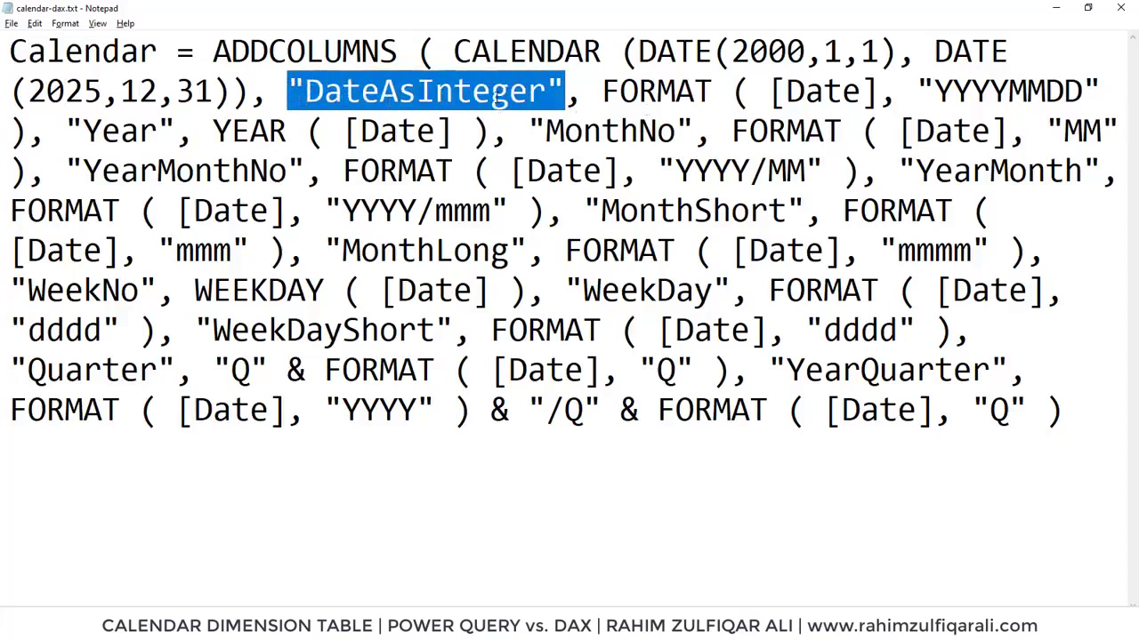
pyautogui.moveTo(603, 89); pyautogui.dragTo(714, 89)
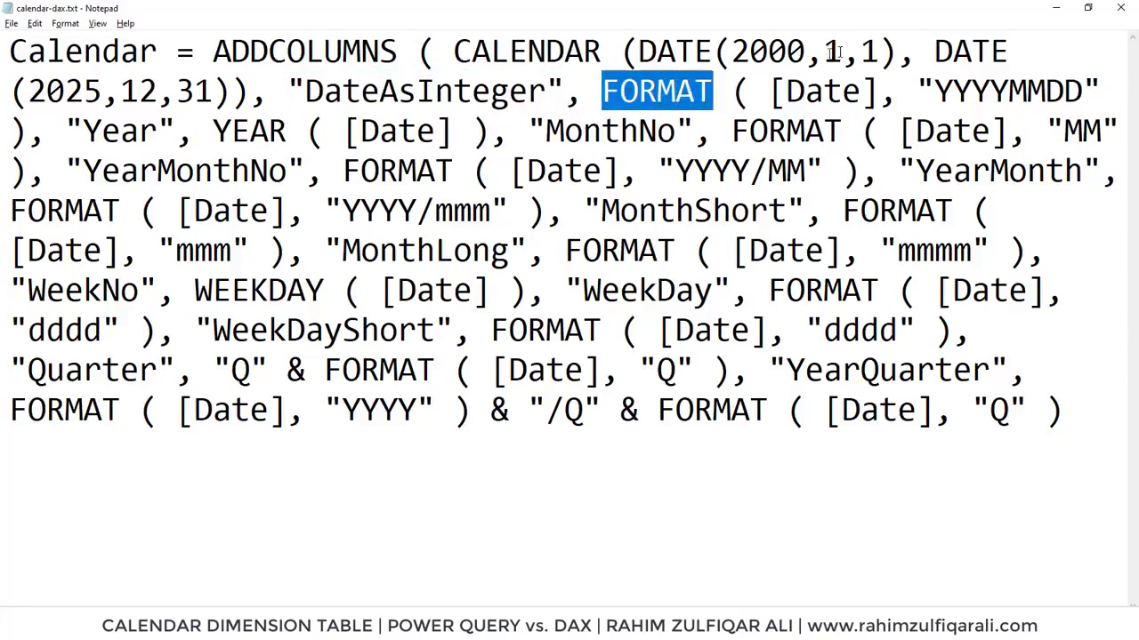
pyautogui.moveTo(770, 91); pyautogui.dragTo(875, 92)
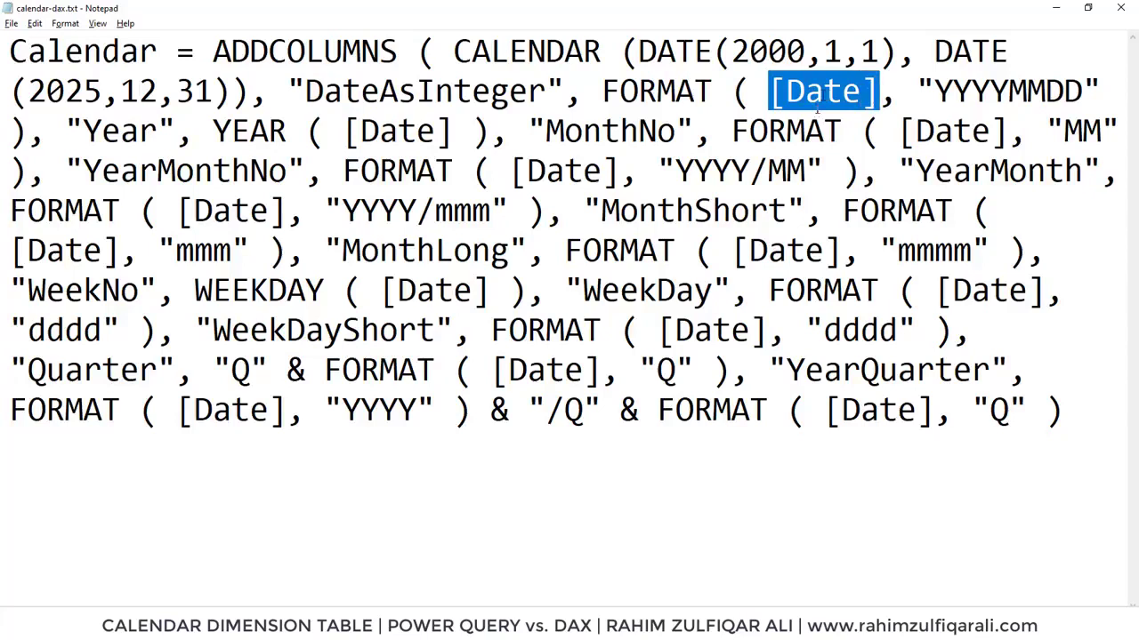
pyautogui.moveTo(932, 90); pyautogui.dragTo(1081, 91)
pyautogui.click(1009, 91)
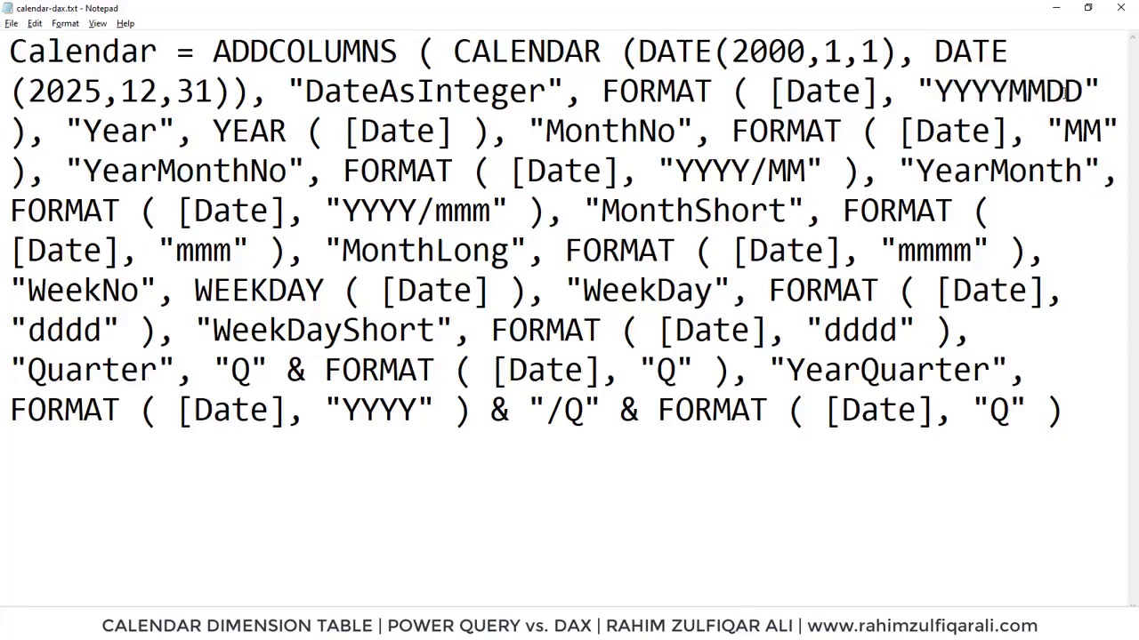
pyautogui.moveTo(83, 131); pyautogui.dragTo(156, 133)
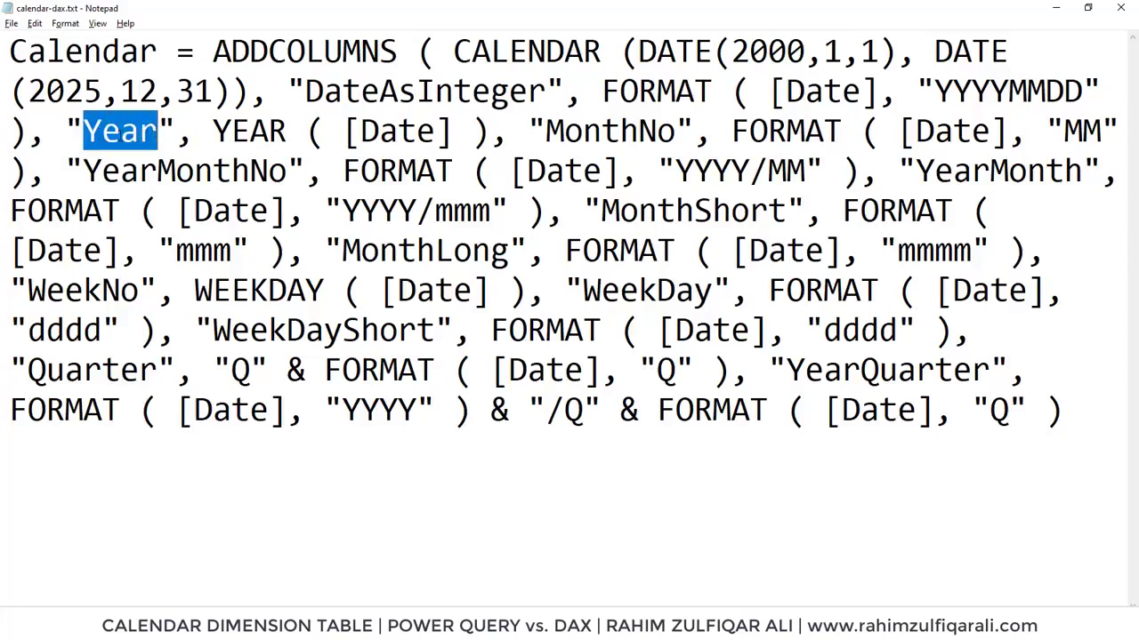
pyautogui.moveTo(213, 132); pyautogui.dragTo(448, 141)
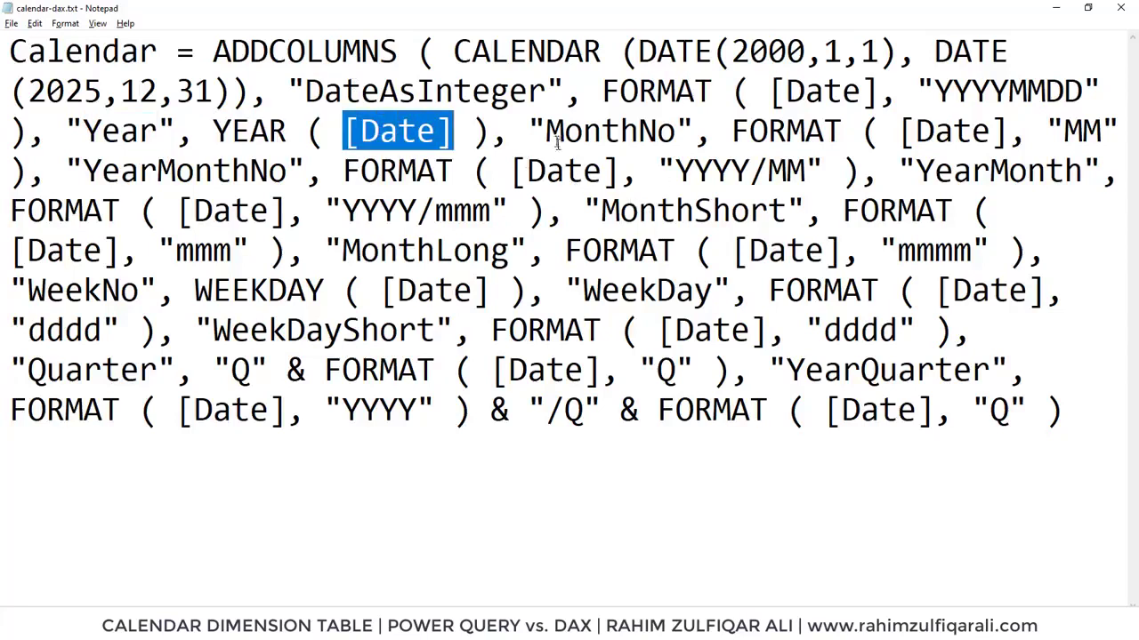
pyautogui.moveTo(546, 132); pyautogui.dragTo(673, 132)
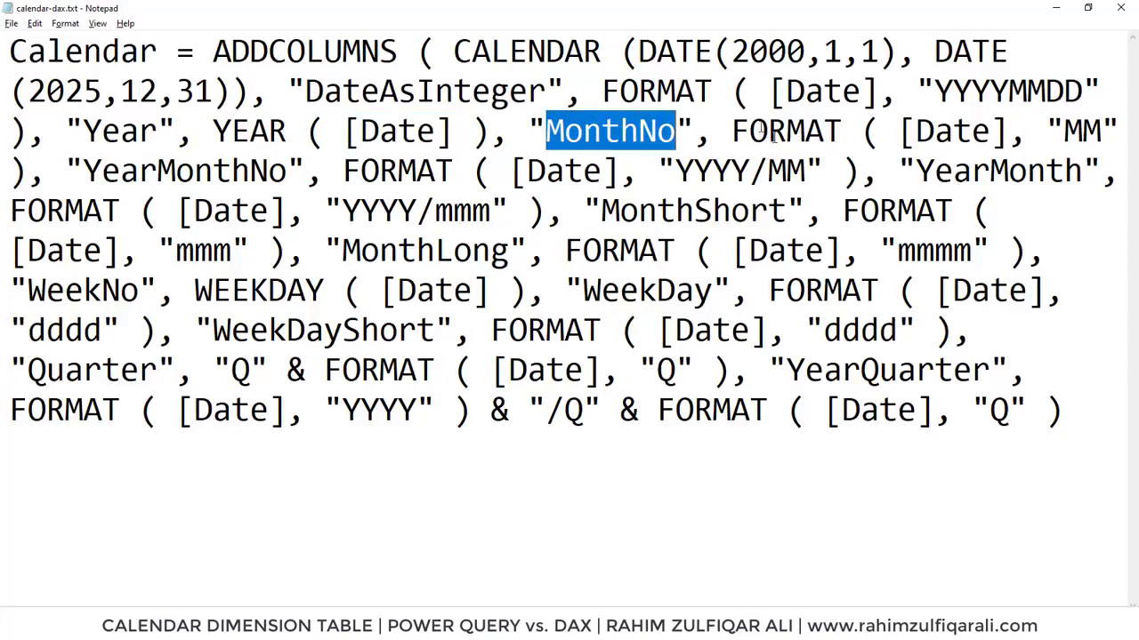
pyautogui.moveTo(731, 131); pyautogui.dragTo(1096, 131)
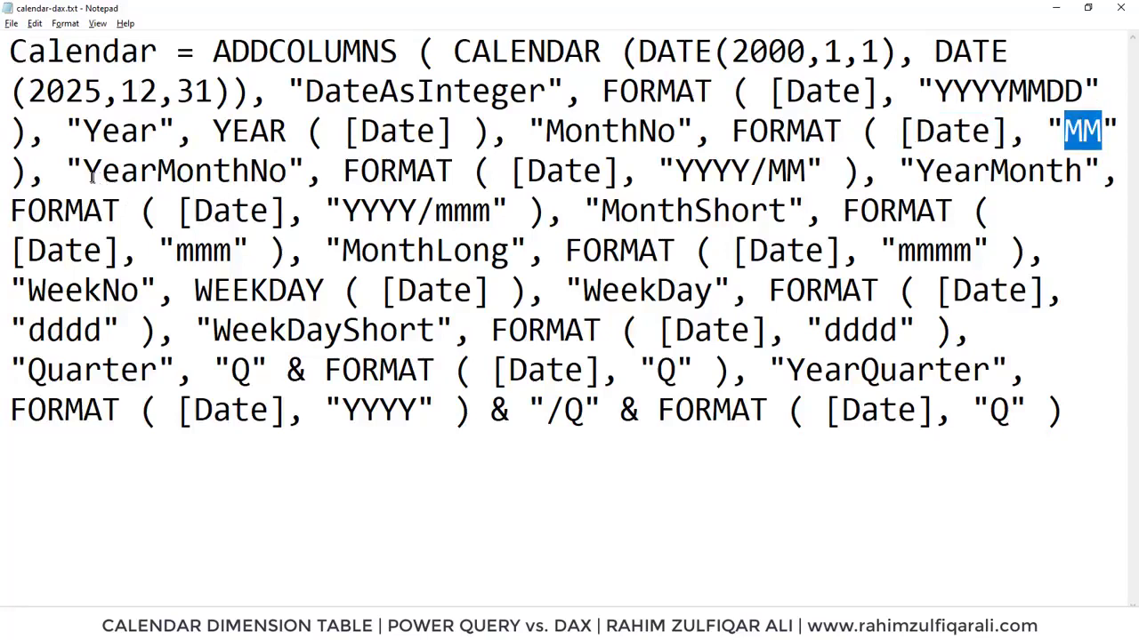
pyautogui.moveTo(83, 169); pyautogui.dragTo(615, 184)
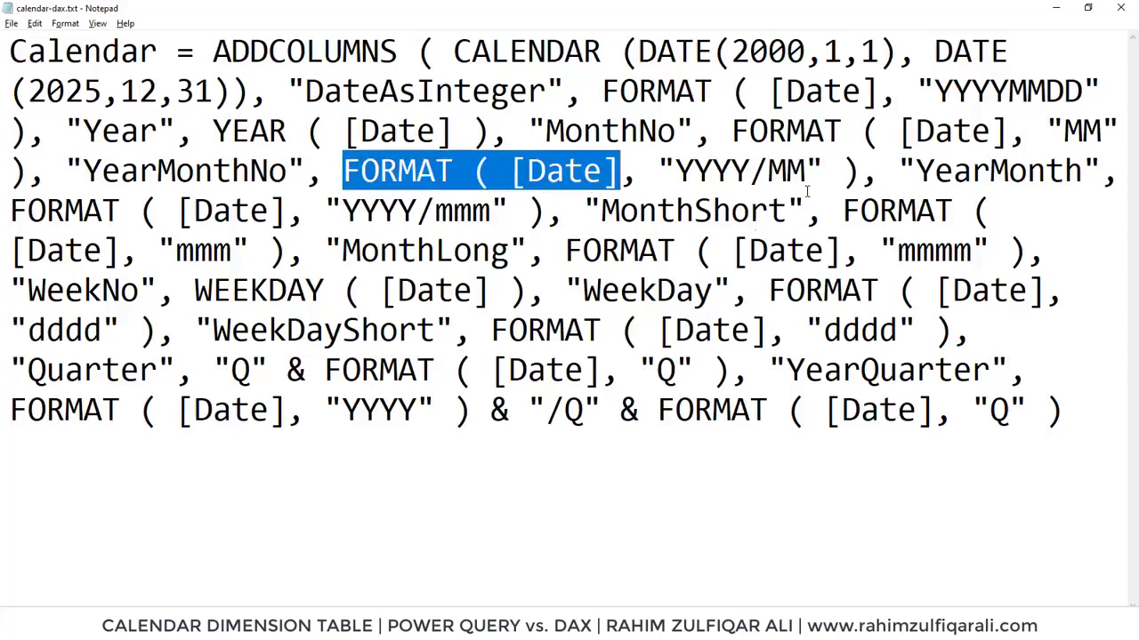
pyautogui.click(783, 173)
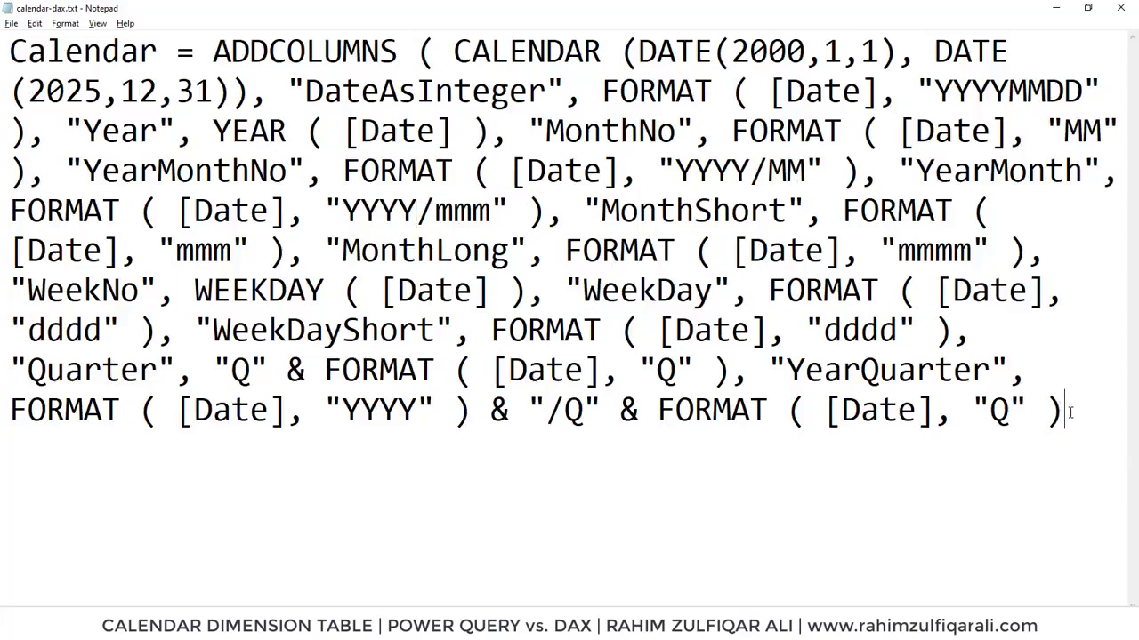
# Copy the whole DAX formula and paste it into a new calculated table named Calendar
pyautogui.moveTo(1064, 412); pyautogui.dragTo(7, 58)
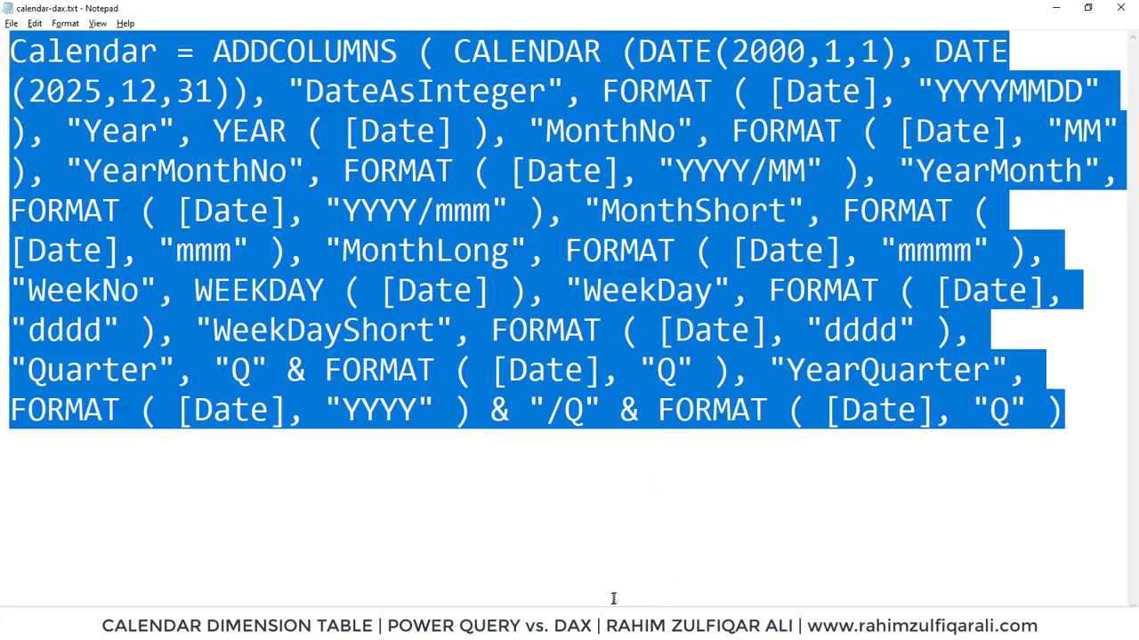
pyautogui.hotkey('alt', 'Tab')
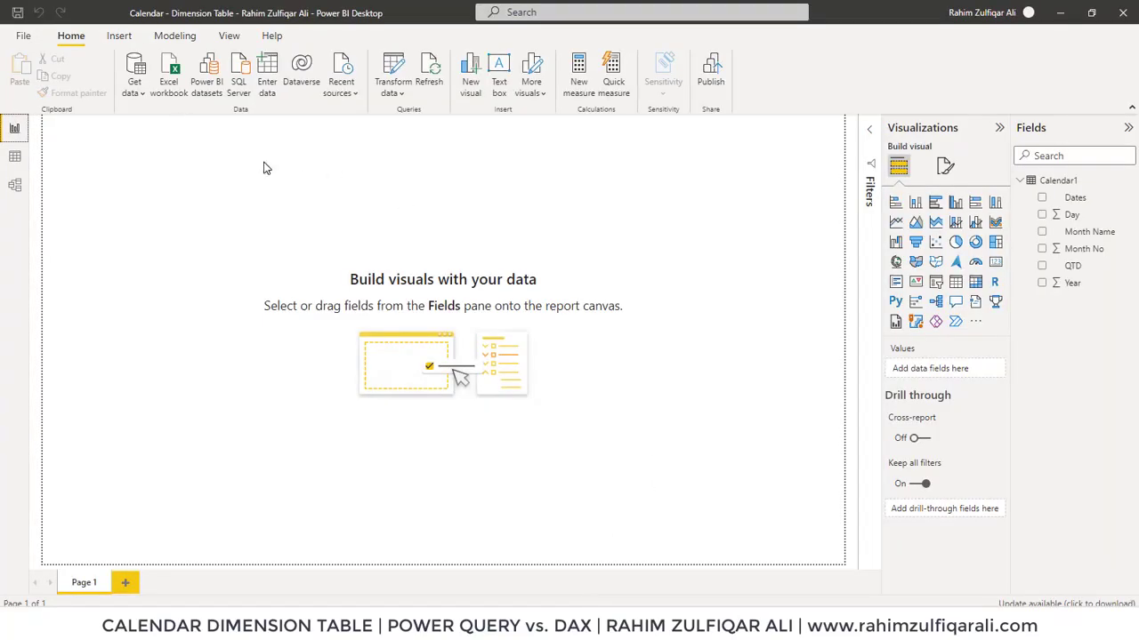
pyautogui.click(172, 42)
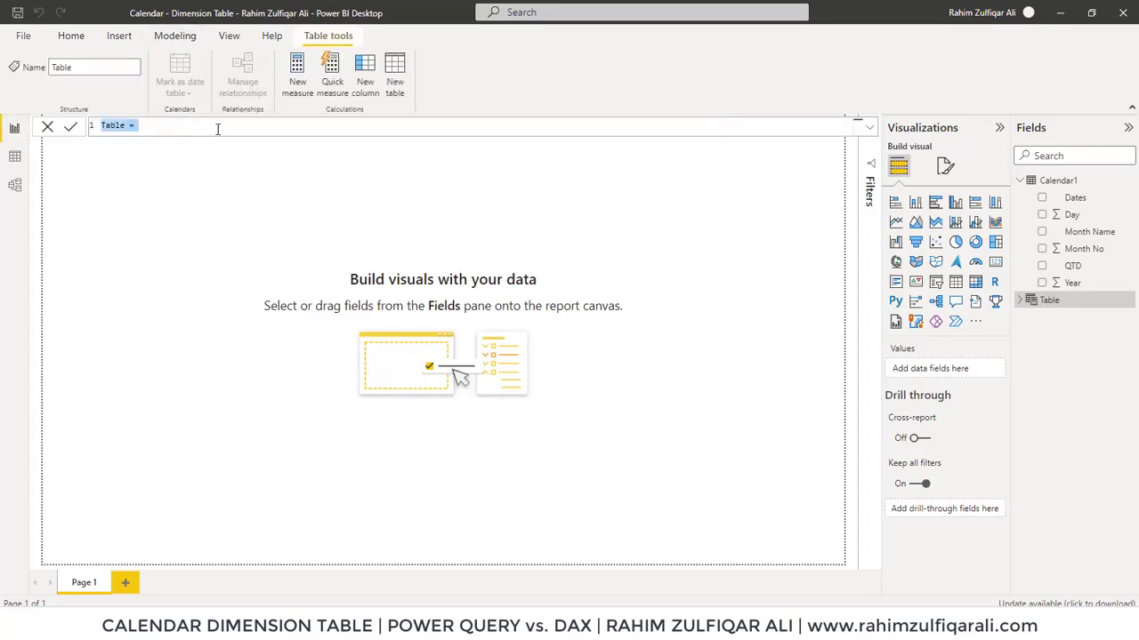
pyautogui.write('Calendar = ADDCOLUMNS ( CALENDAR (DATE(2000,1,1), DATE(2025,12,31)), "DateAsInteger", FORMAT ( [Date], "YYYYMMDD" ), "Year", YEAR ( [Date] ), "MonthNo", FORMAT ( [Date], "MM" ), "YearMonthNo", FORMAT ( [Date], "YYYY/MM" ), "YearMonth", FORMAT ( [Date], "YYYY/mmm" ), "MonthShort", FORMAT ( [Date], "mmm" ), "MonthLong", FORMAT ( [Date], "mmmm" ), "WeekNo", WEEKDAY ( [Date] ), "WeekDay", FORMAT ( [Date], "dddd" ), "WeekDayShort", FORMAT ( [Date], "ddd" ), "Quarter", "Q" & FORMAT ( [Date], "Q" ), "YearQuarter", FORMAT ( [Date], "YYYY" ) & "/Q" & FORMAT ( [Date], "Q" ) )')
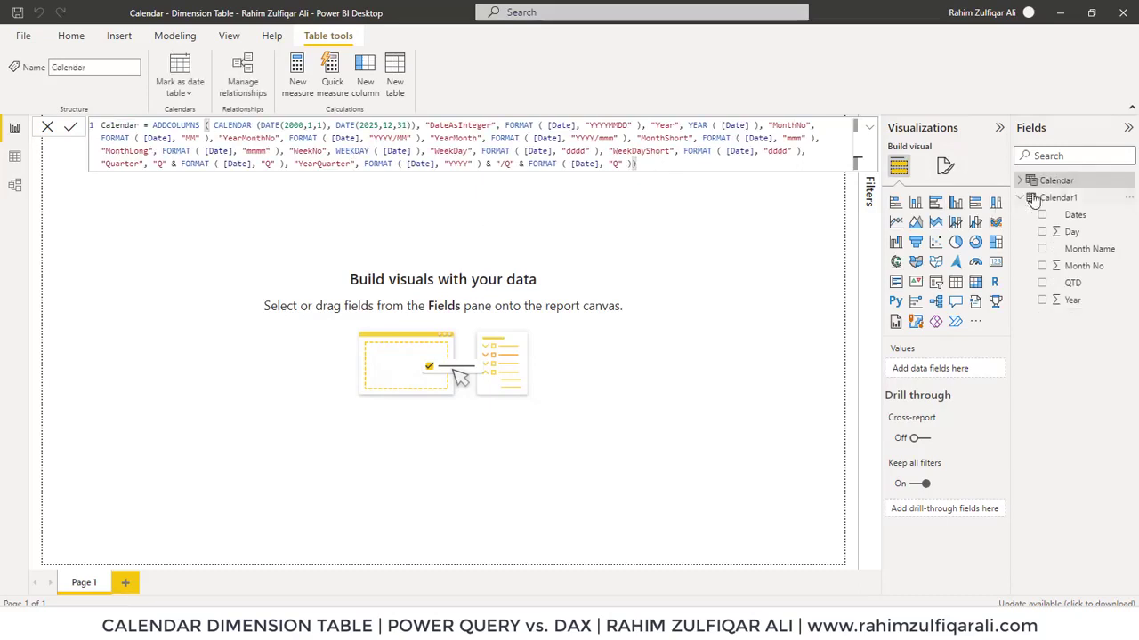
# Inspect the new Calendar table's generated columns and data, selecting the Date and Year columns
pyautogui.click(1025, 181)
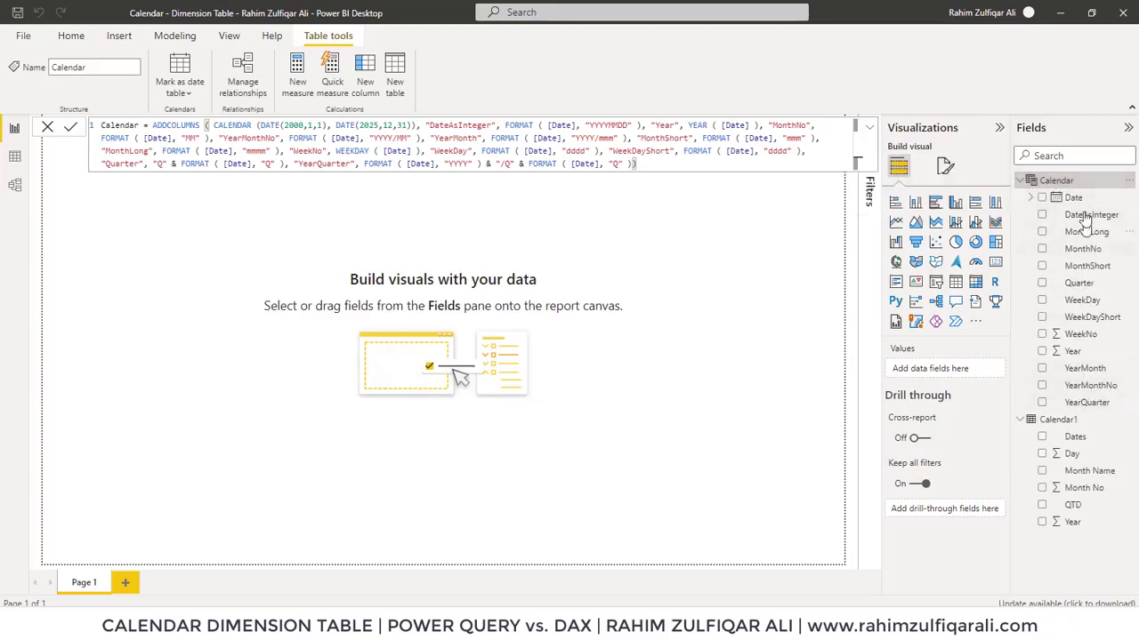
pyautogui.click(14, 156)
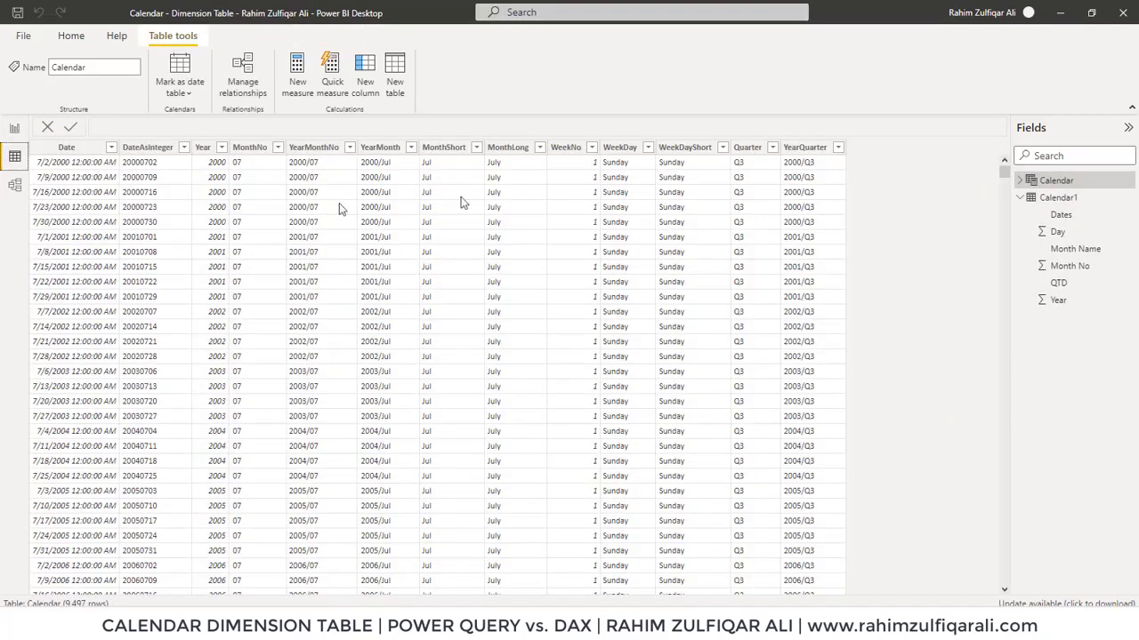
pyautogui.click(67, 147)
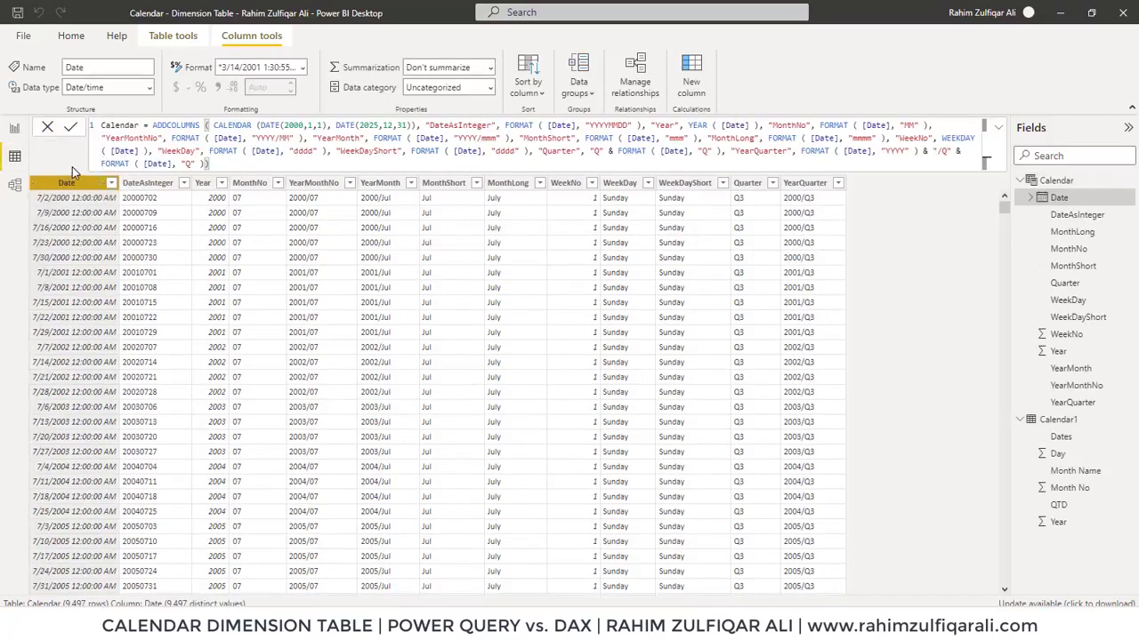
pyautogui.click(206, 184)
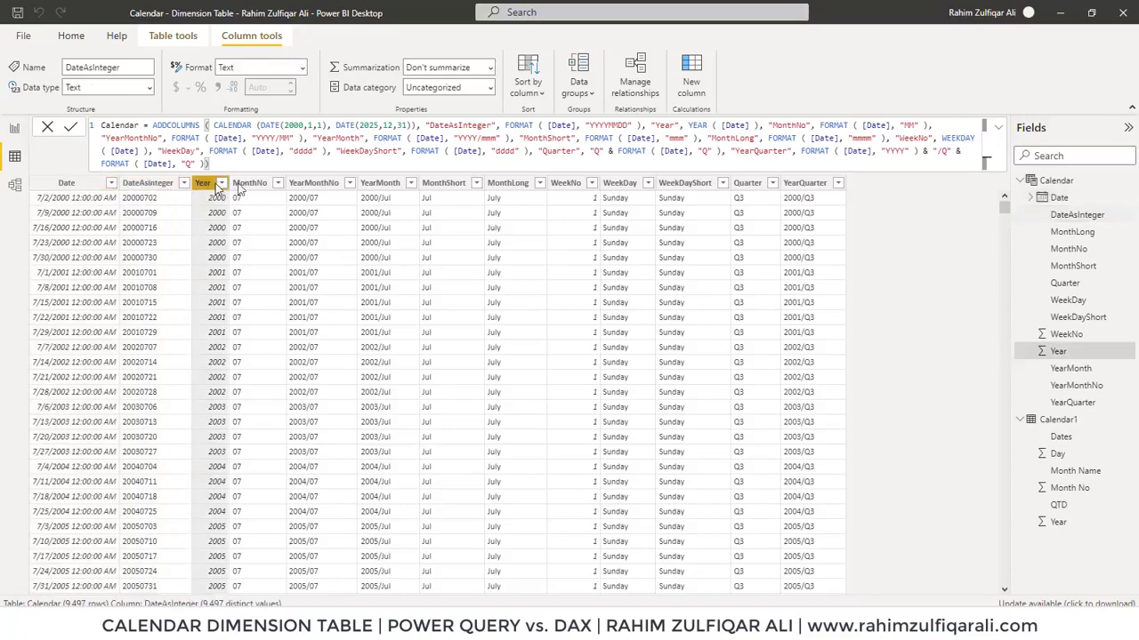
# Select each generated column of the Calendar table in turn, from Year through WeekDayShort, to inspect its values
pyautogui.click(249, 183)
pyautogui.click(329, 184)
pyautogui.click(378, 184)
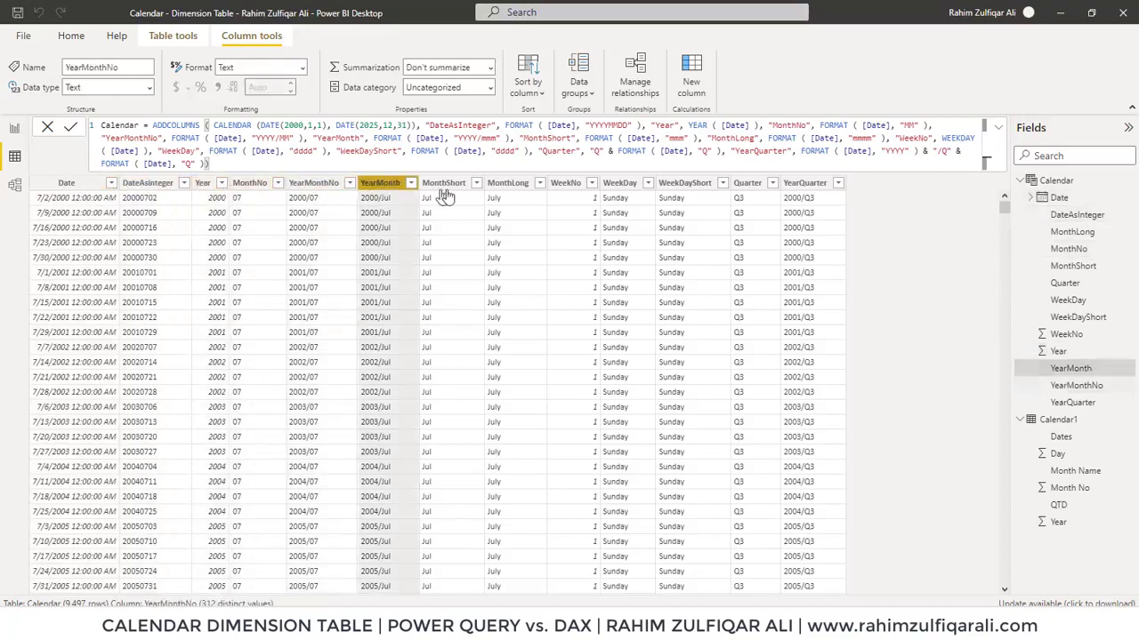
pyautogui.click(445, 184)
pyautogui.click(516, 184)
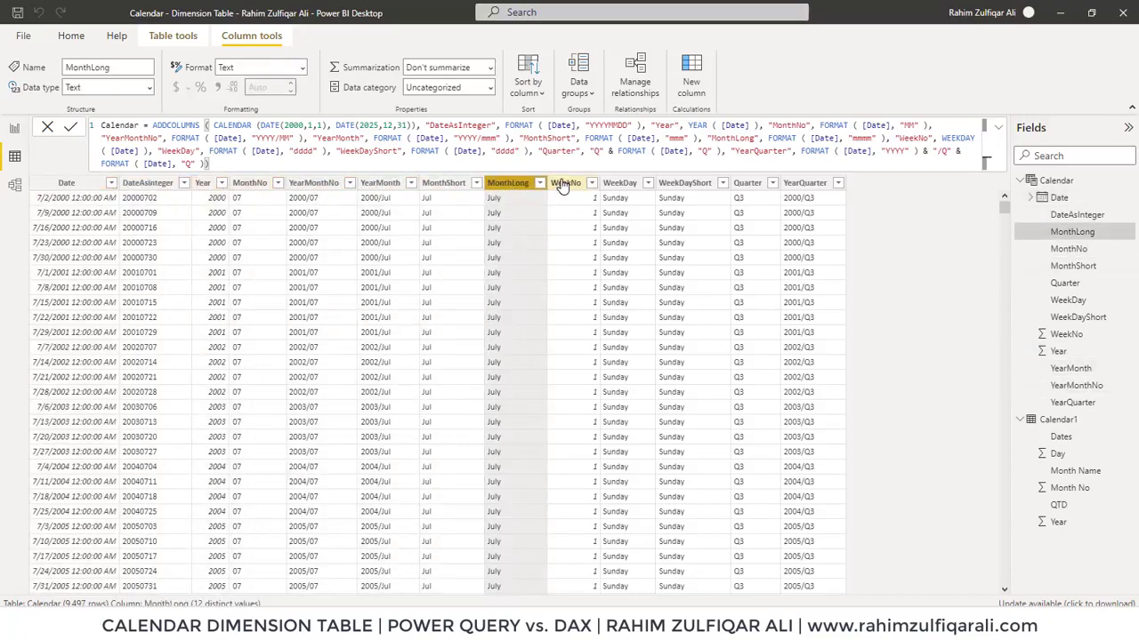
pyautogui.click(566, 185)
pyautogui.click(623, 184)
pyautogui.click(681, 187)
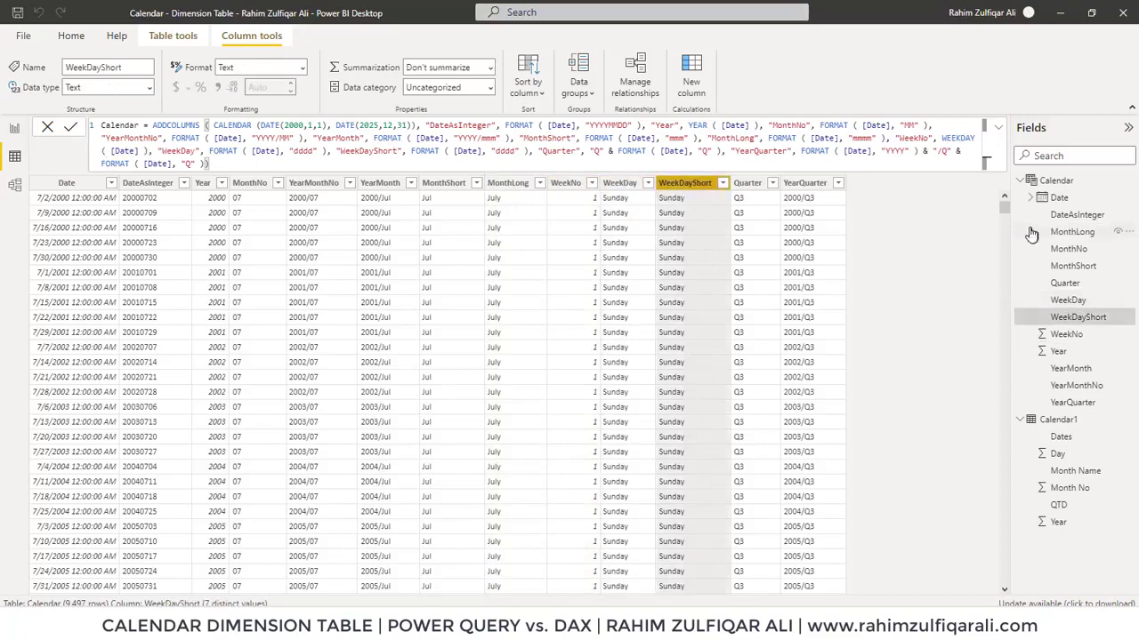
# Compare the Calendar1 table's data with the Calendar table, then switch back to the DAX formula in Notepad
pyautogui.click(1063, 423)
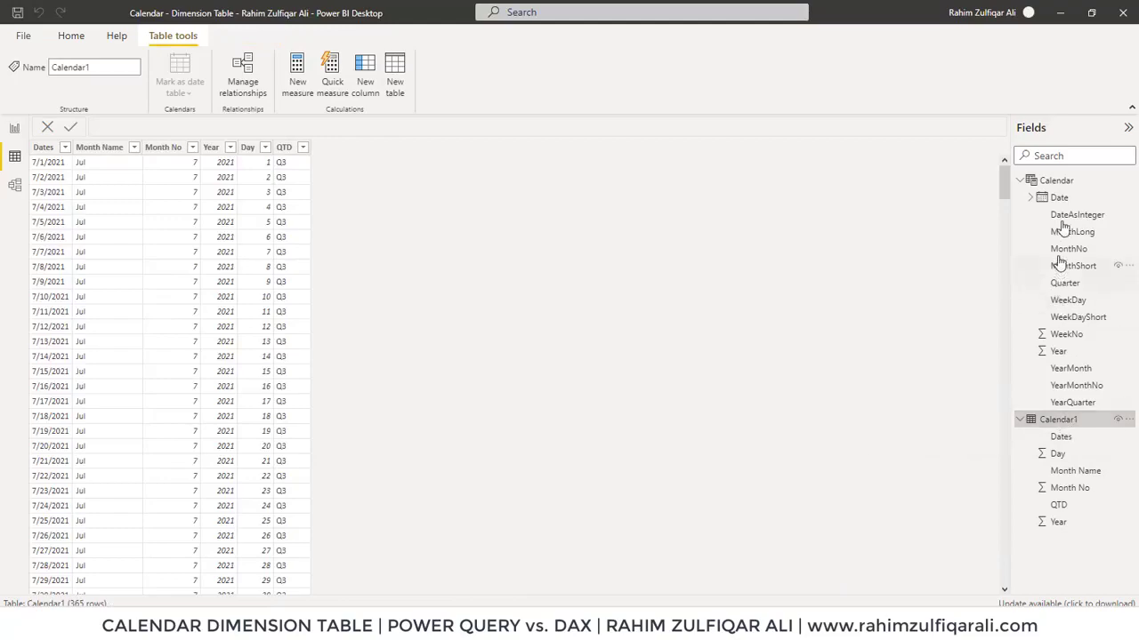
pyautogui.click(1059, 184)
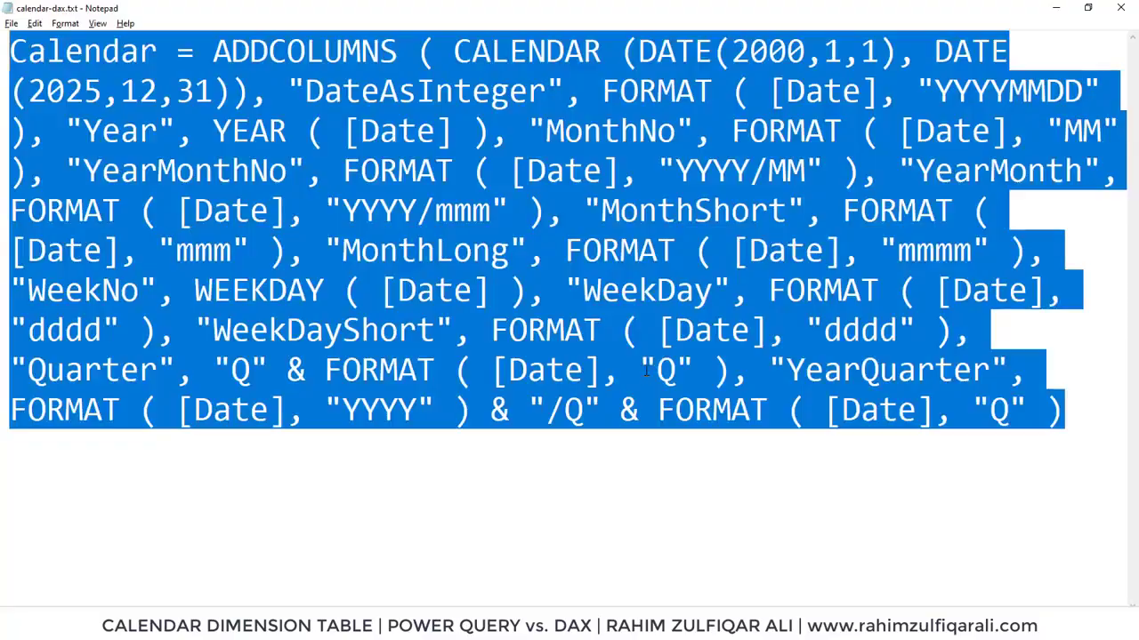
pyautogui.click(645, 371)
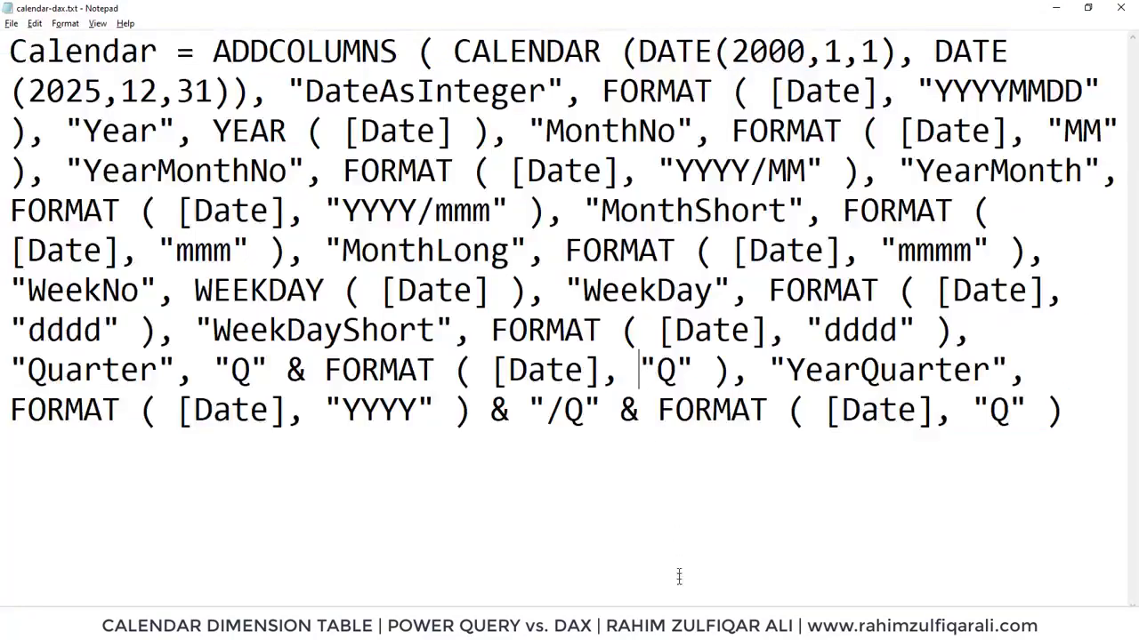